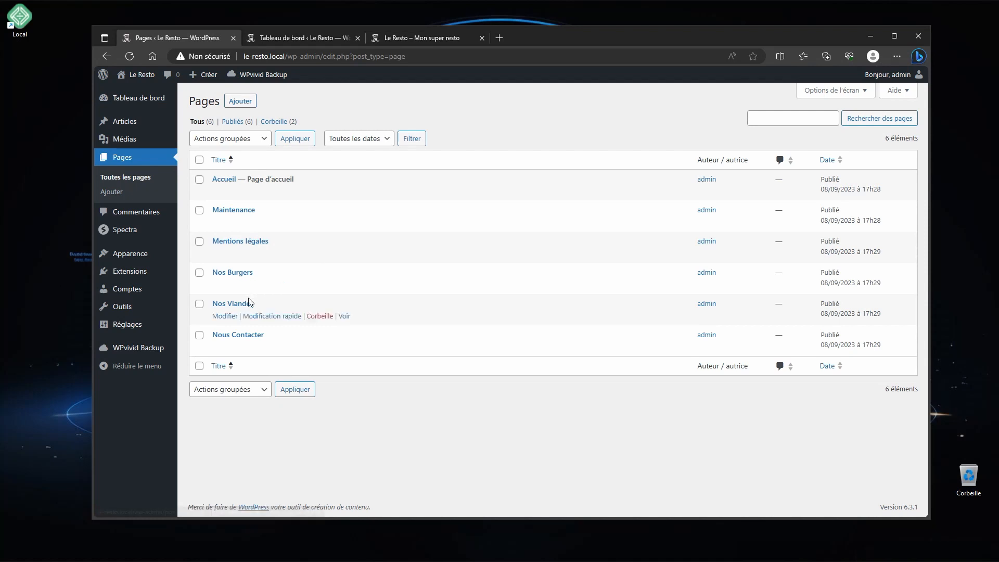
- Open the Nos Viandes page for editing and add a Spectra Conteneur block with the single-column layout
left_click(244, 304)
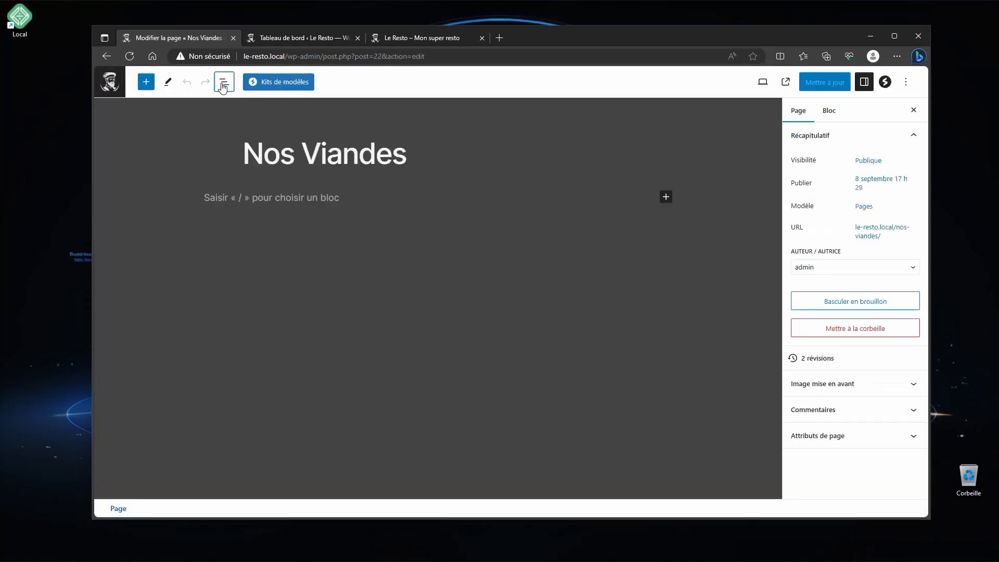
left_click(223, 81)
left_click(146, 81)
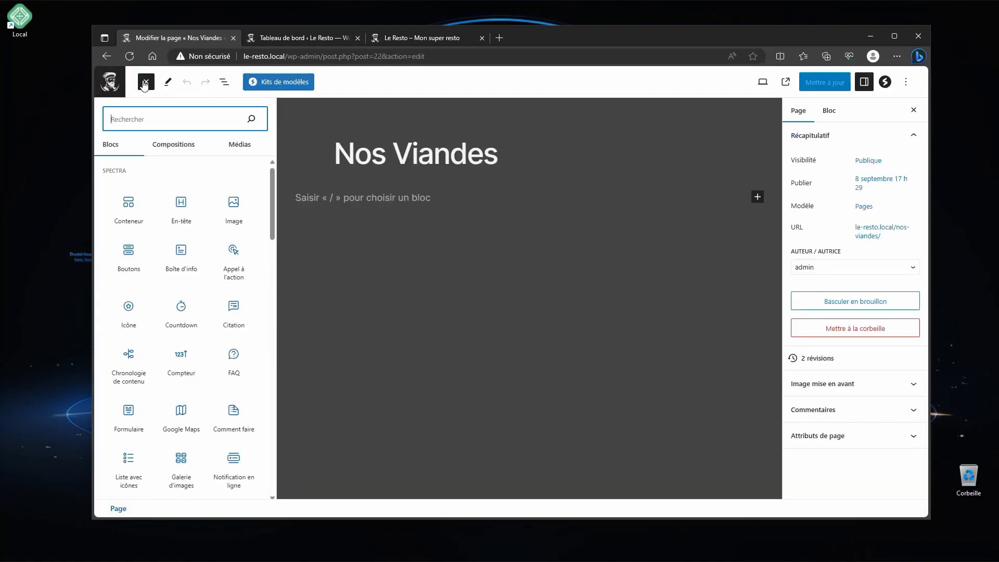
left_click(128, 208)
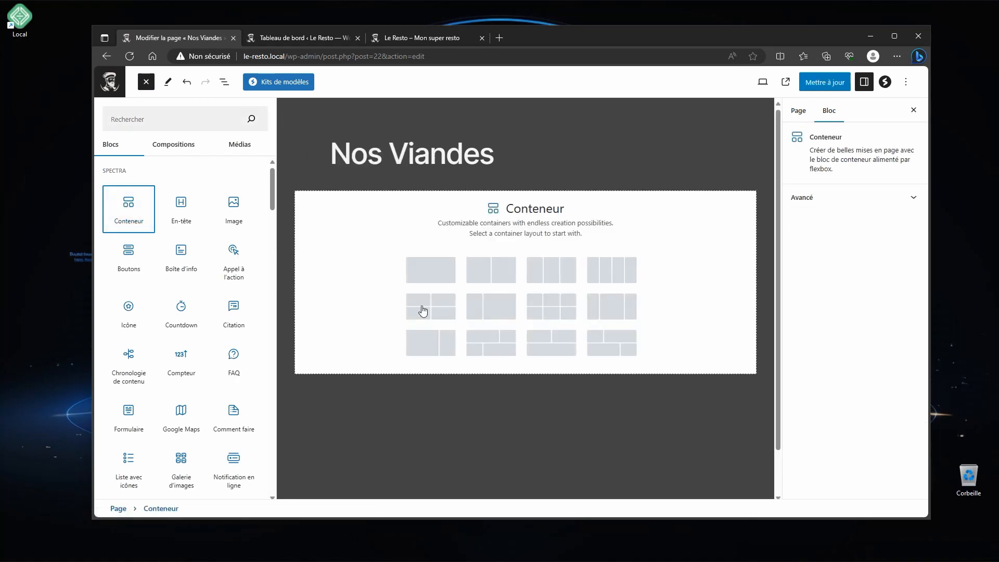
left_click(423, 269)
left_click(321, 276)
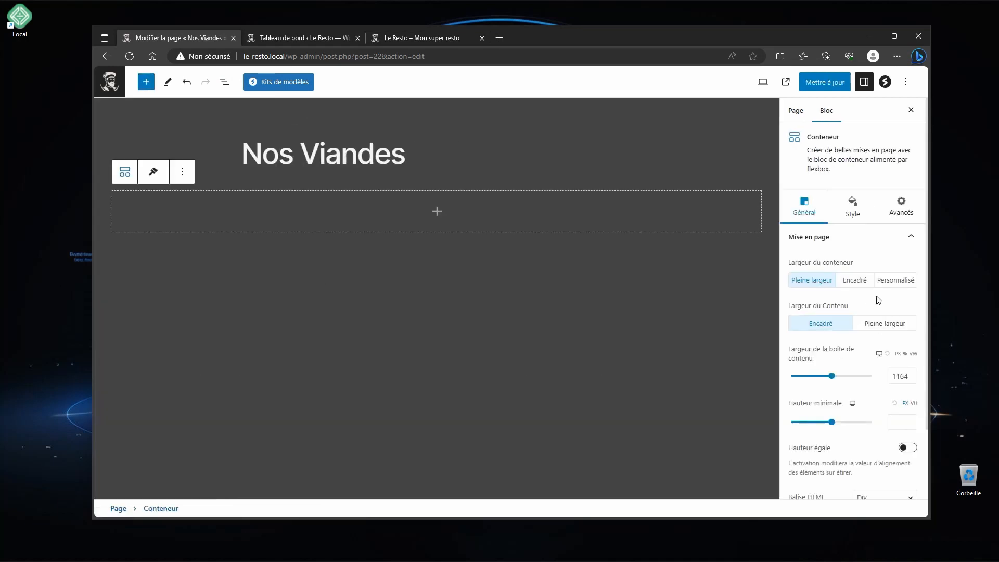
- Give the container an image background using Hero-02.jpg from the media library
left_click(853, 207)
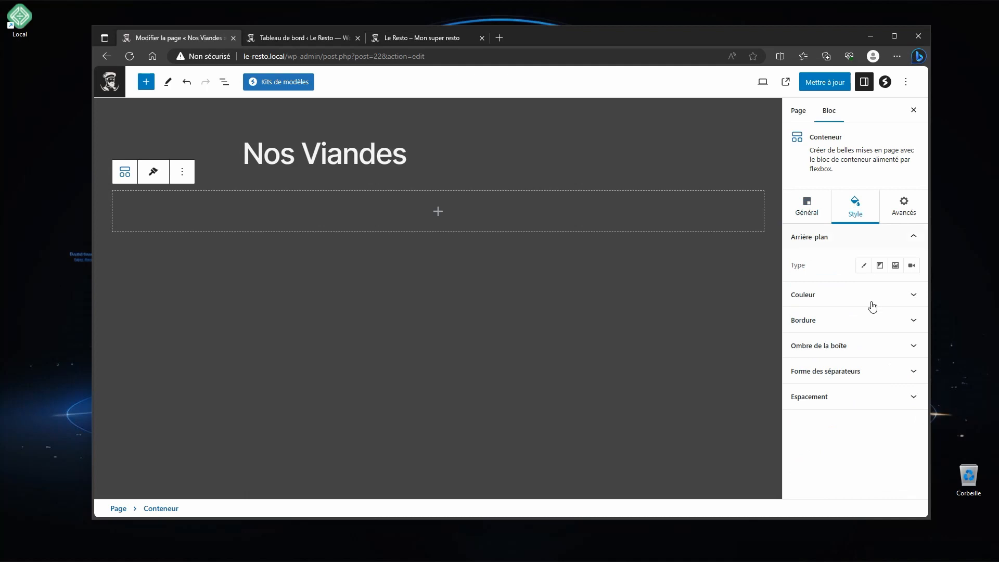
left_click(894, 265)
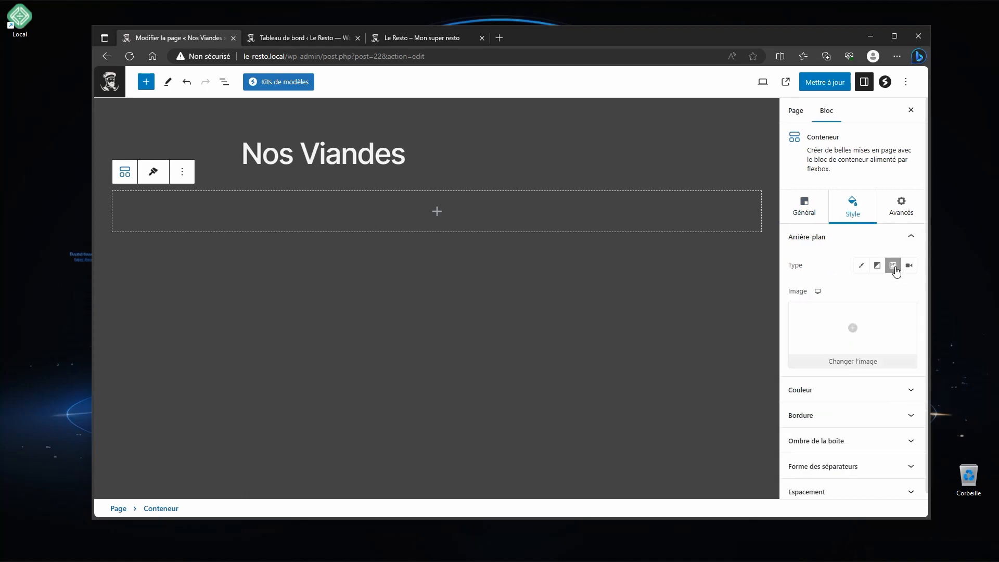
left_click(858, 332)
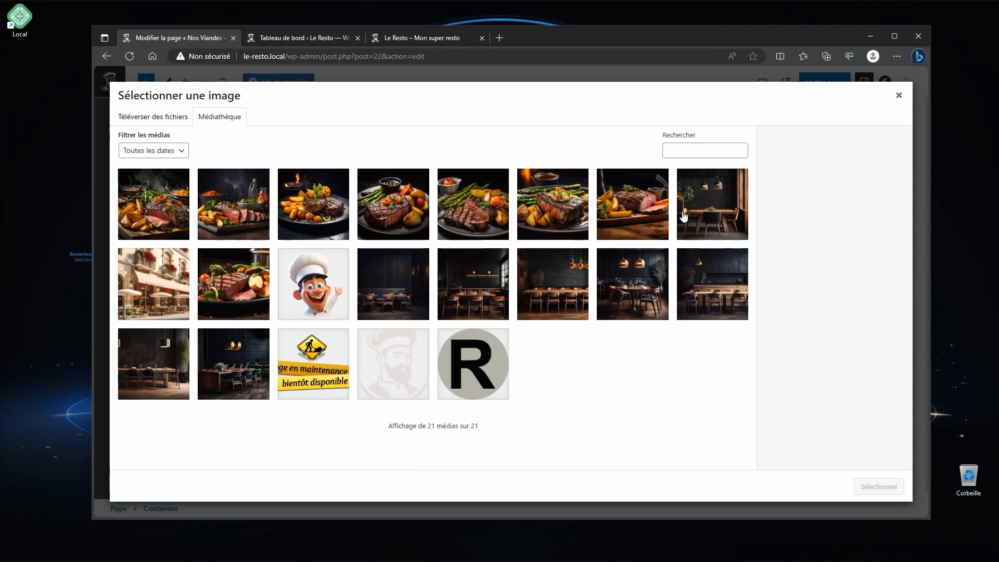
left_click(642, 203)
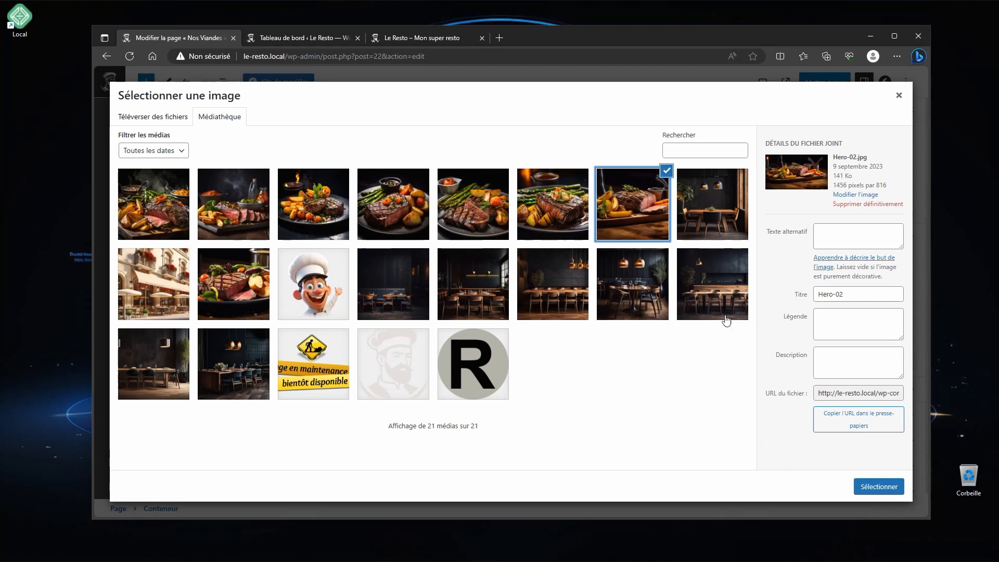
left_click(886, 490)
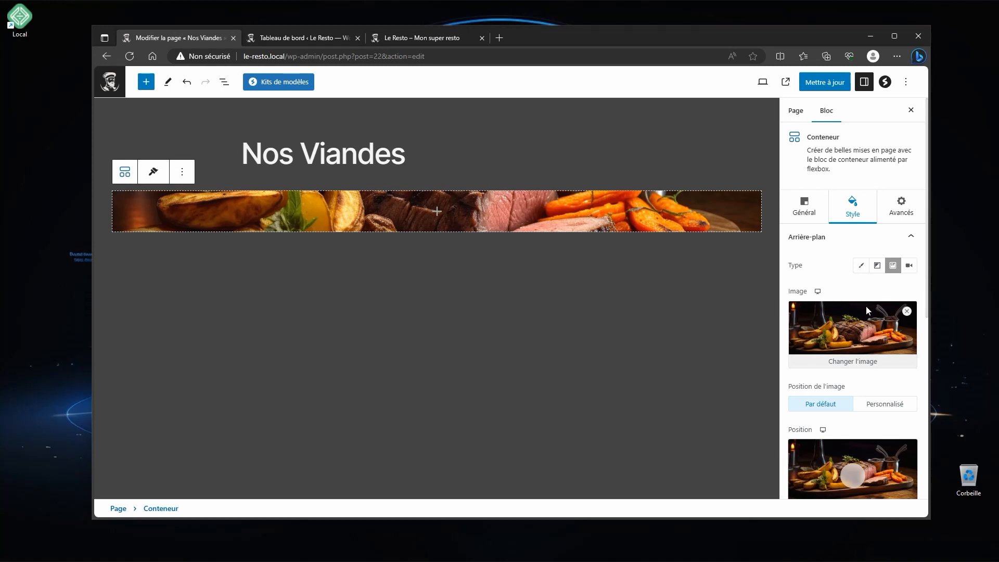
- Set the container's minimum height to 500 px and update the Nos Viandes page
scroll(866, 311, "down", 6)
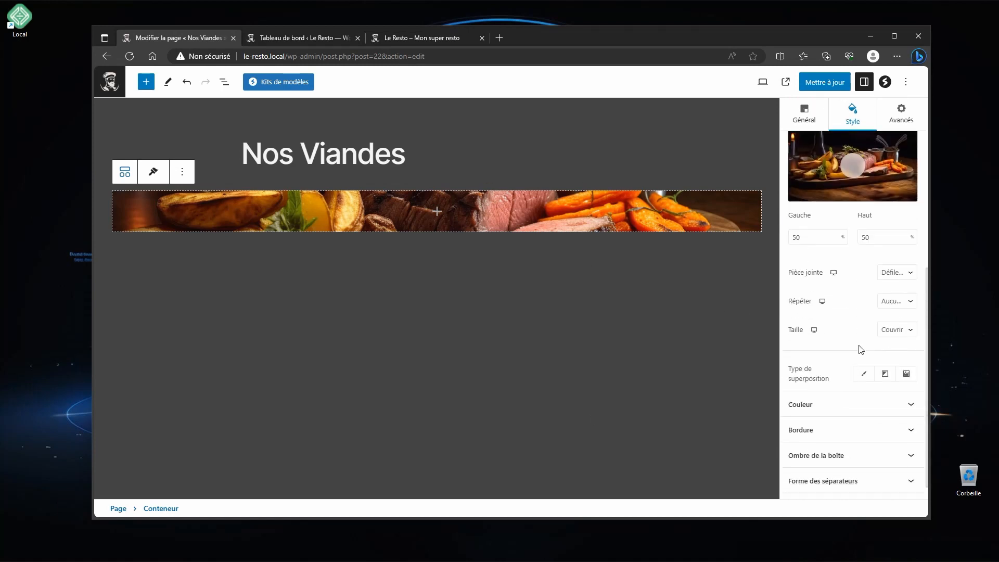
scroll(856, 362, "up", 6)
left_click(815, 212)
type("500")
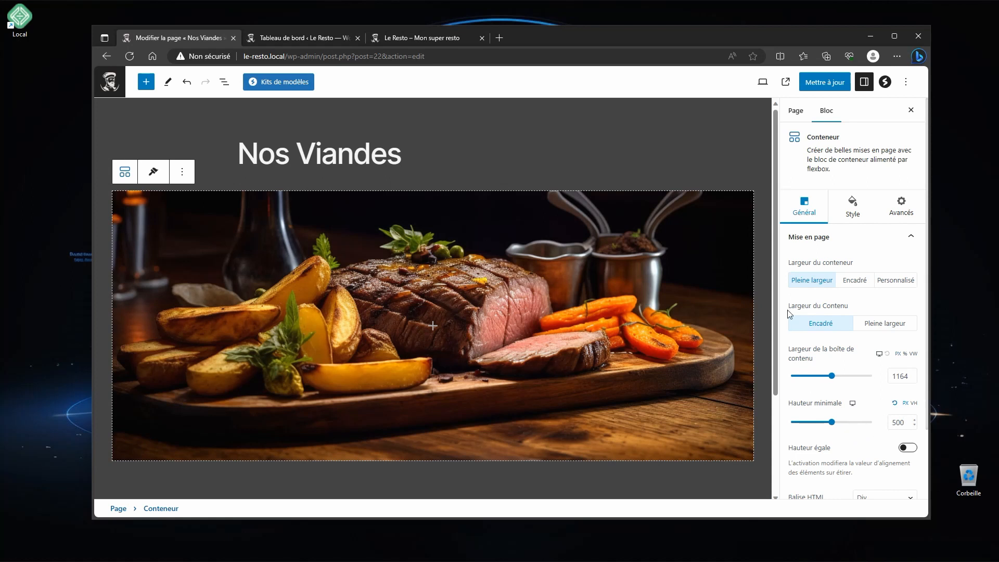
left_click(823, 82)
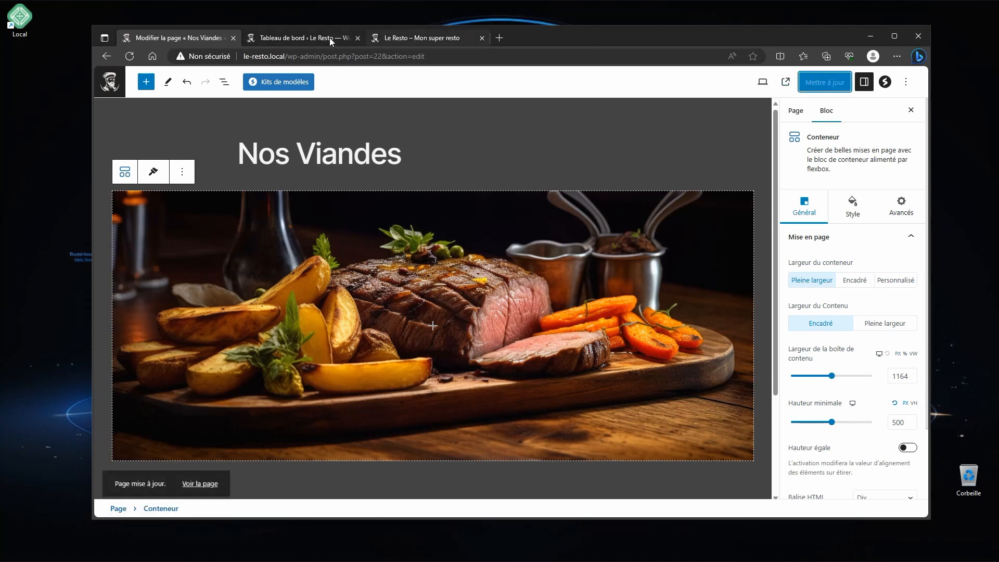
- Reload the live Le Resto site and open its Nos Viandes page to check the new hero image
left_click(328, 37)
left_click(382, 39)
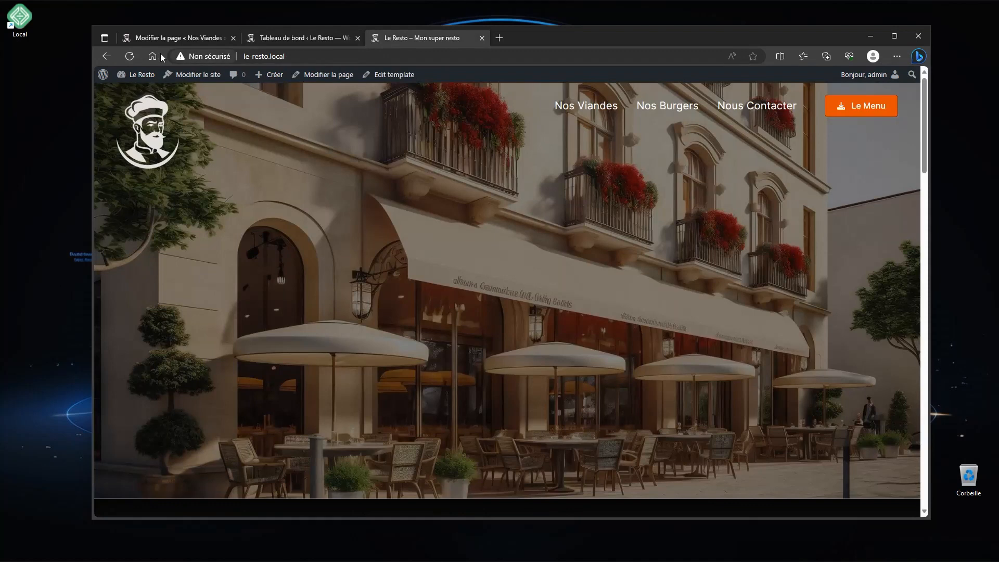
left_click(133, 54)
left_click(583, 107)
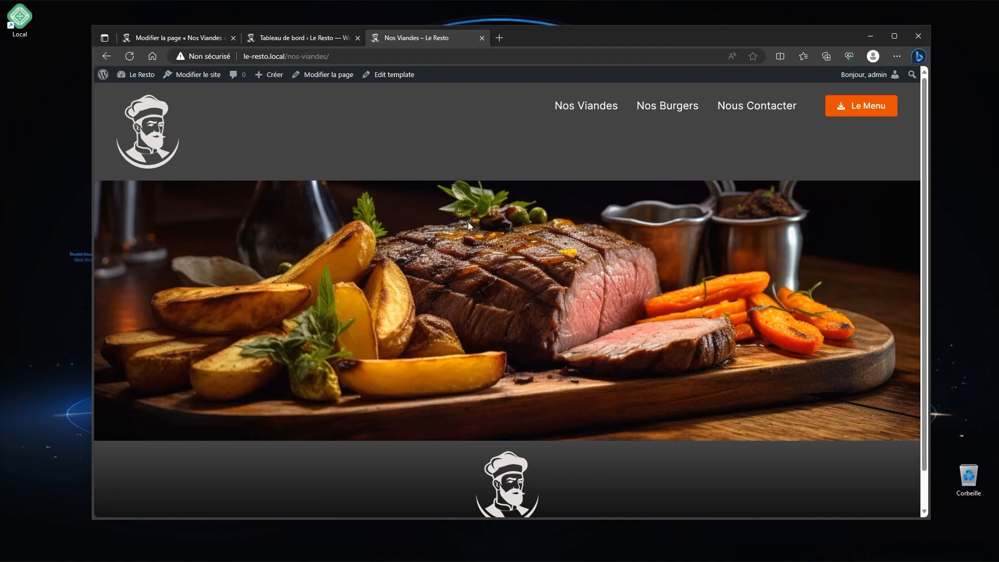
- Leave the page editor and open the Pages template for editing in the site editor
left_click(184, 38)
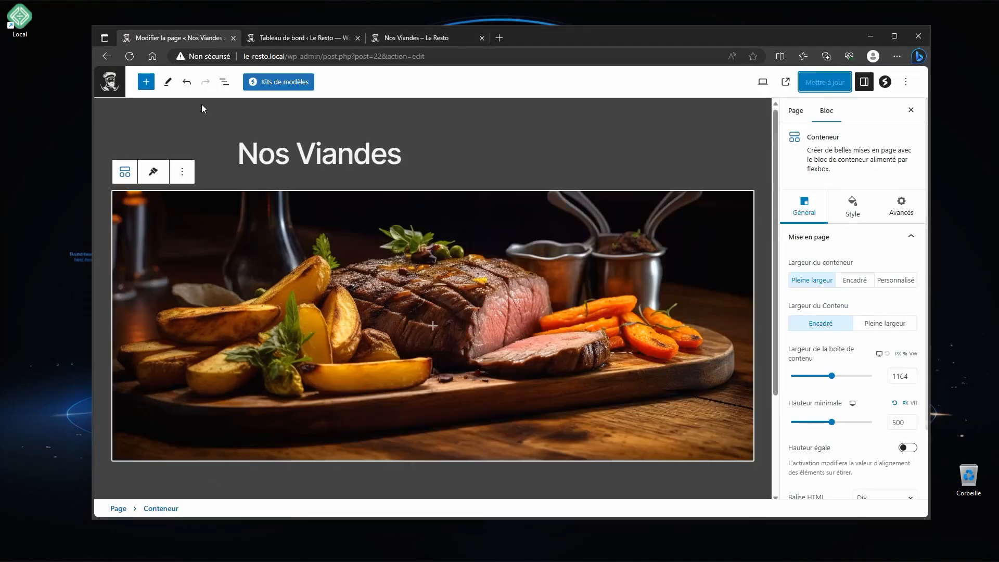
left_click(114, 90)
mouse_move(130, 253)
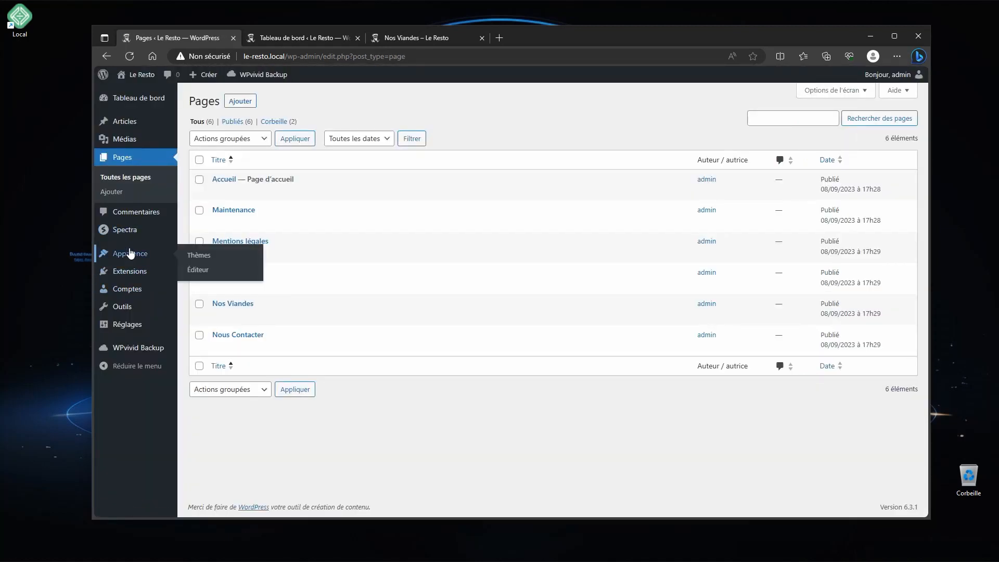
left_click(200, 273)
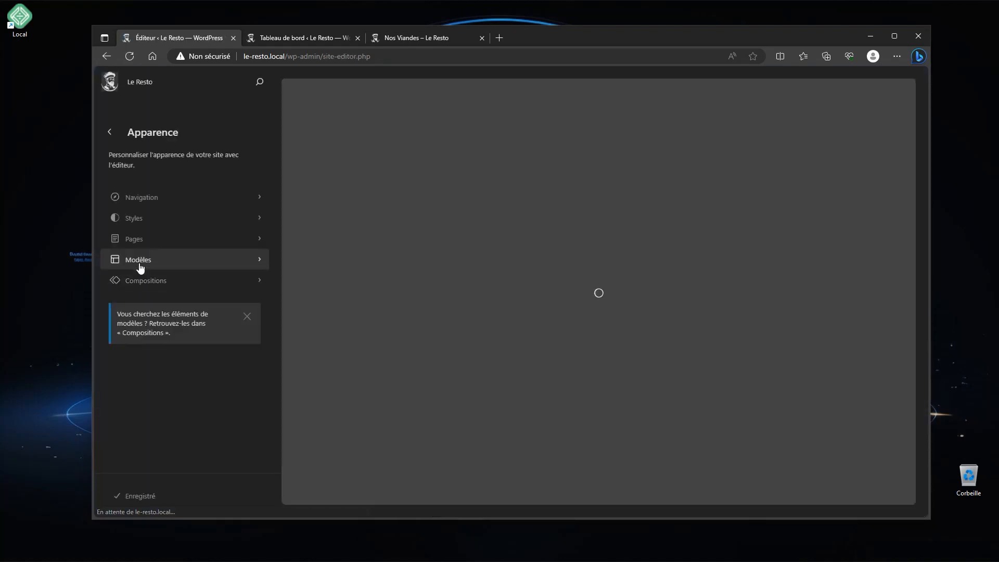
left_click(141, 266)
left_click(122, 309)
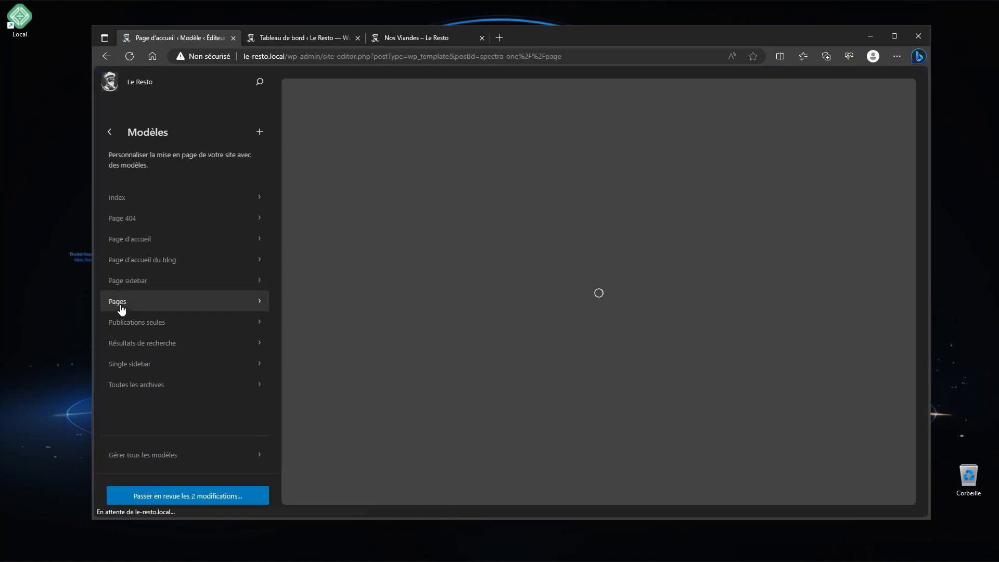
left_click(260, 132)
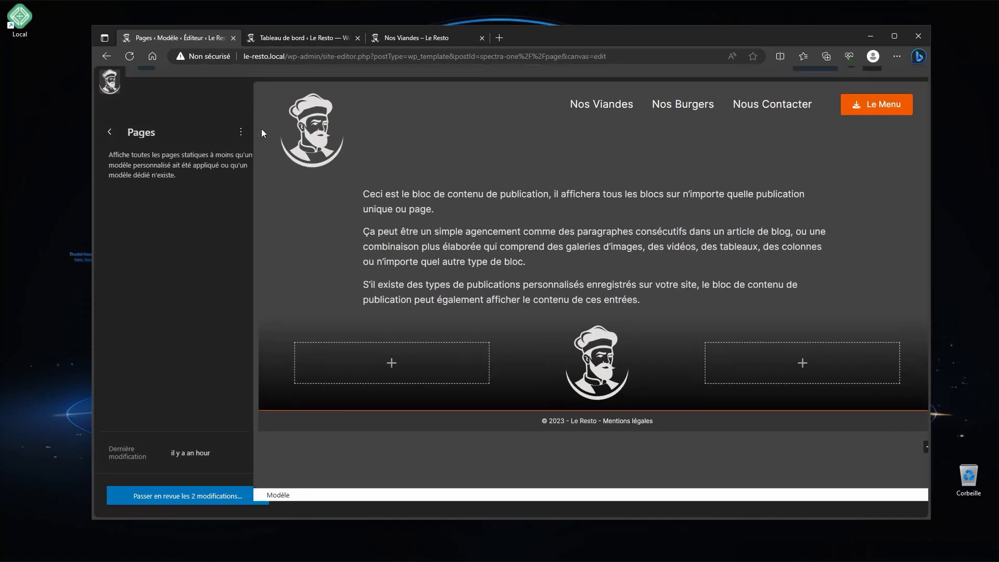
- Enable the transparent header option on the template's Header block and start saving the template
left_click(224, 81)
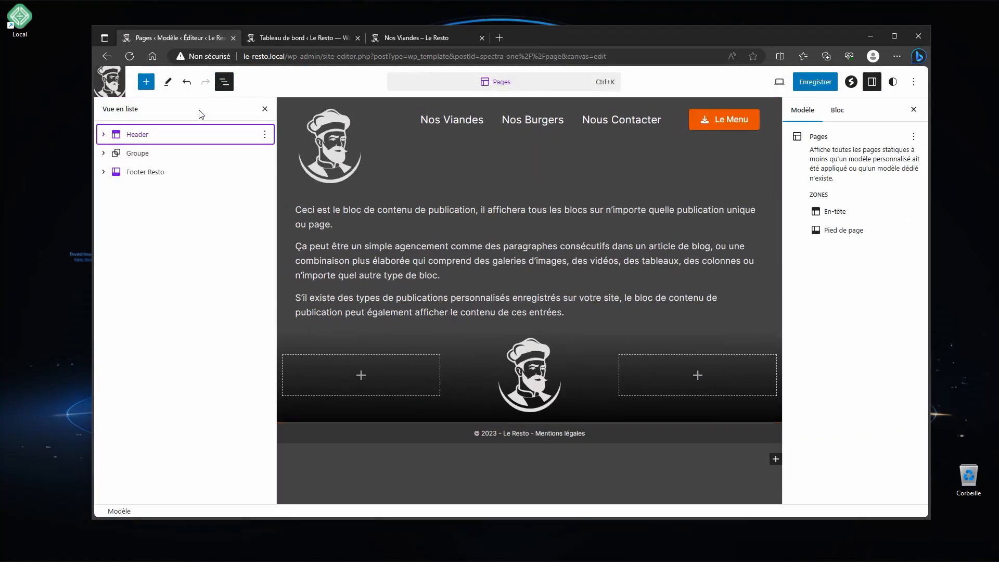
left_click(163, 142)
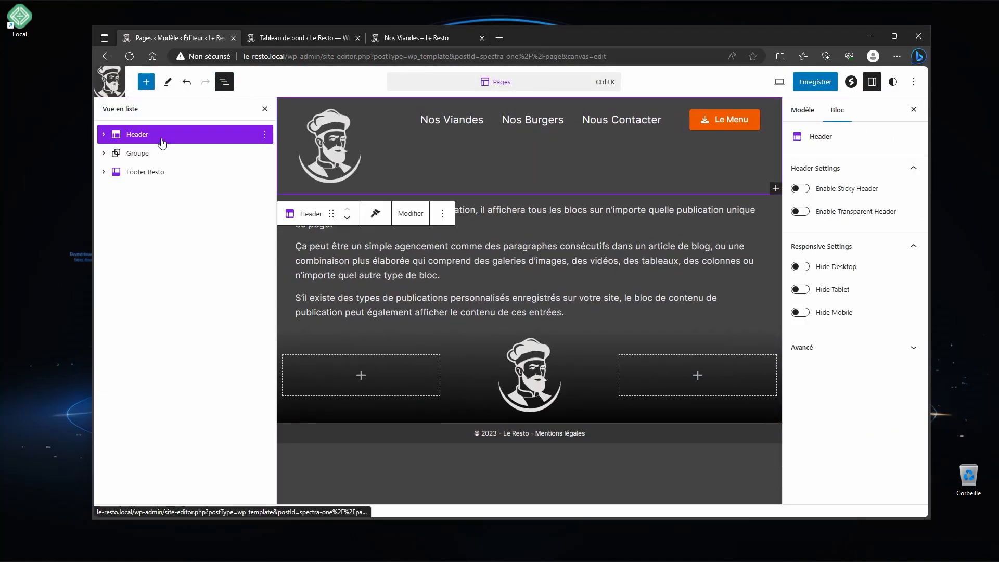
left_click(800, 211)
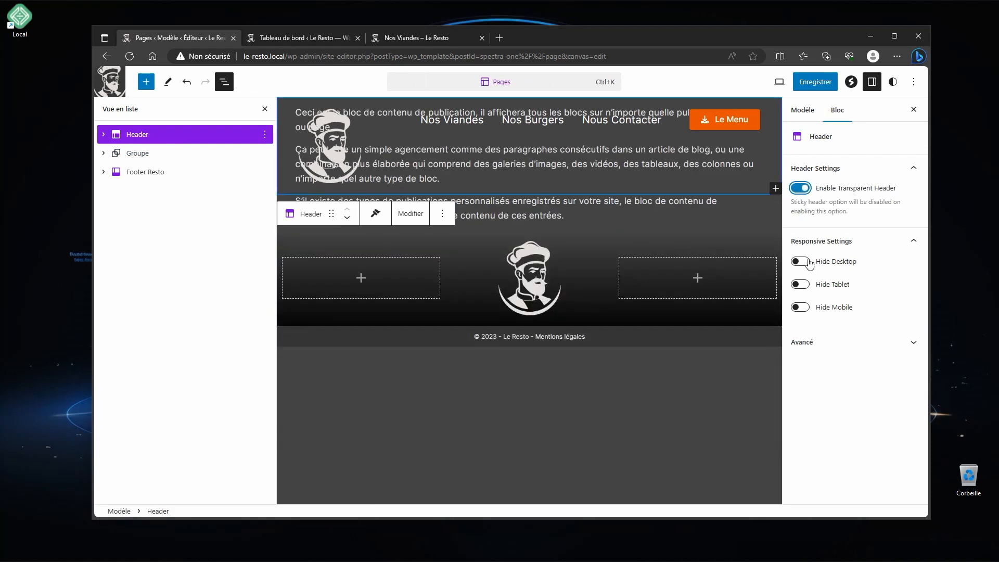
left_click(823, 85)
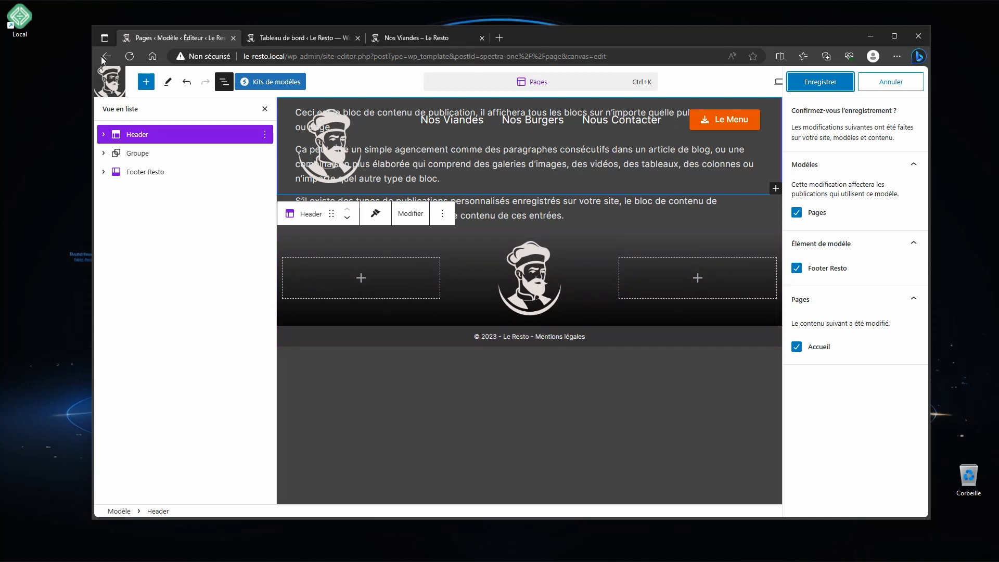
- Save the template's pending modifications, return to the dashboard and reload the live Nos Viandes page
left_click(109, 82)
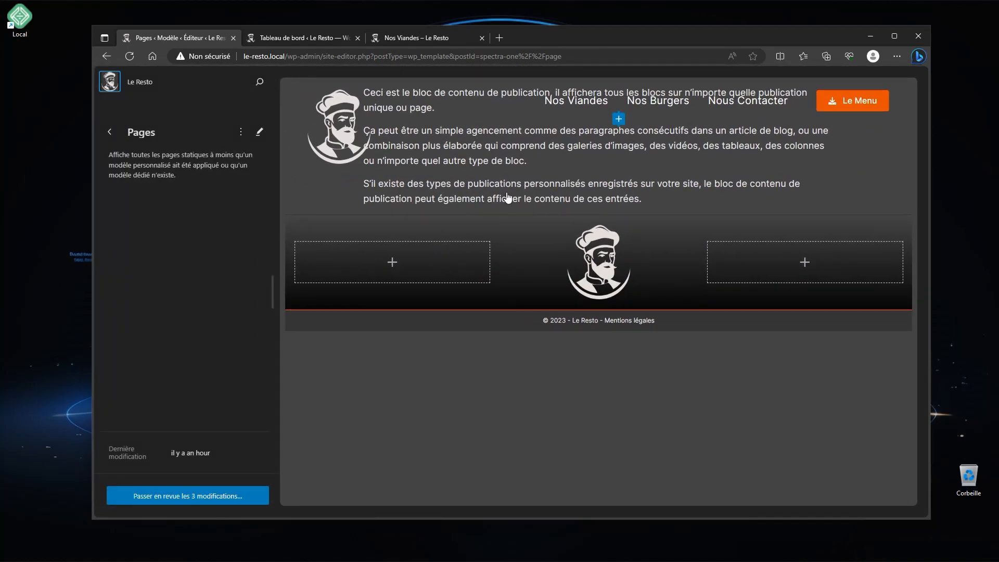
left_click(109, 87)
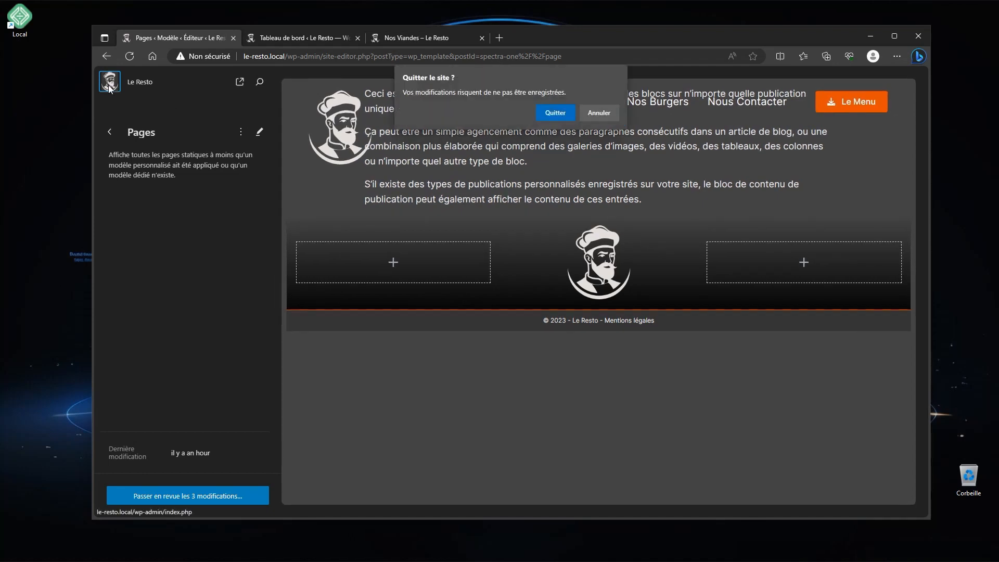
left_click(595, 115)
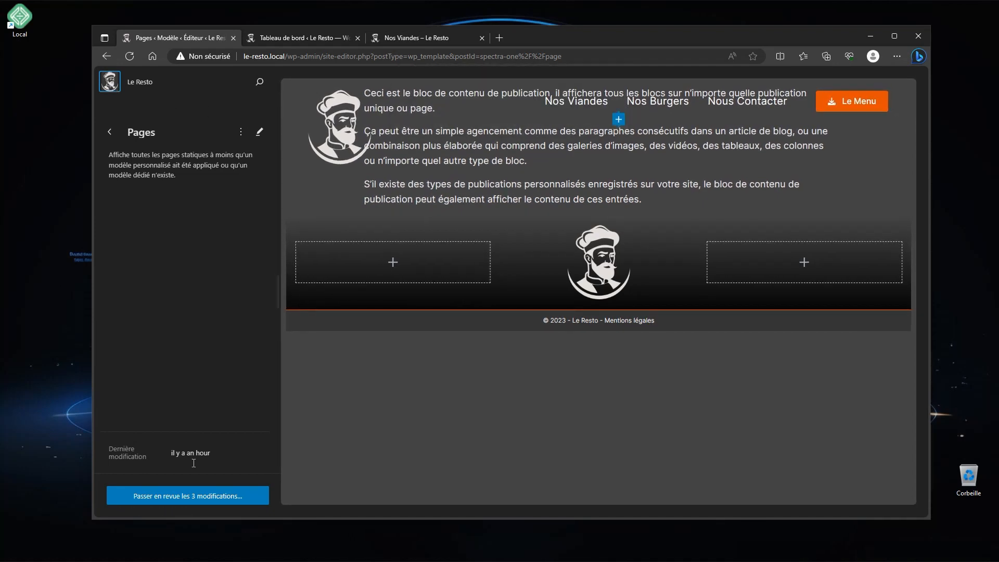
left_click_drag(193, 175, 145, 342)
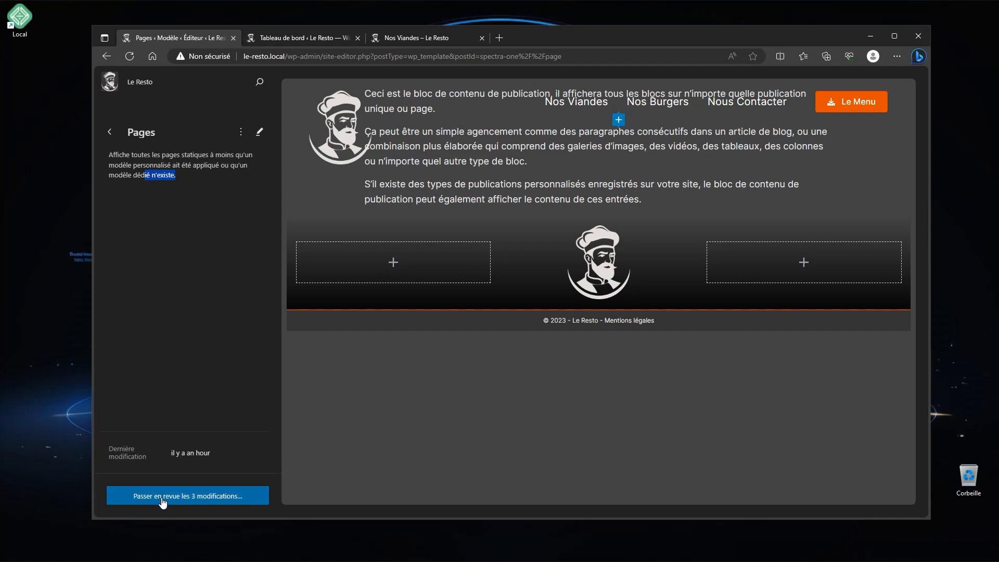
left_click(161, 501)
left_click(459, 168)
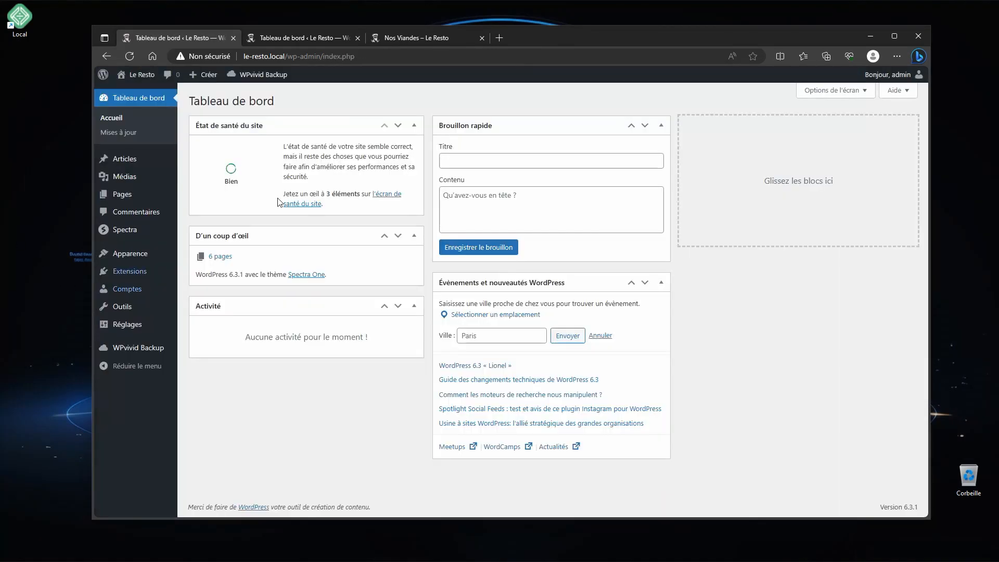
left_click(409, 38)
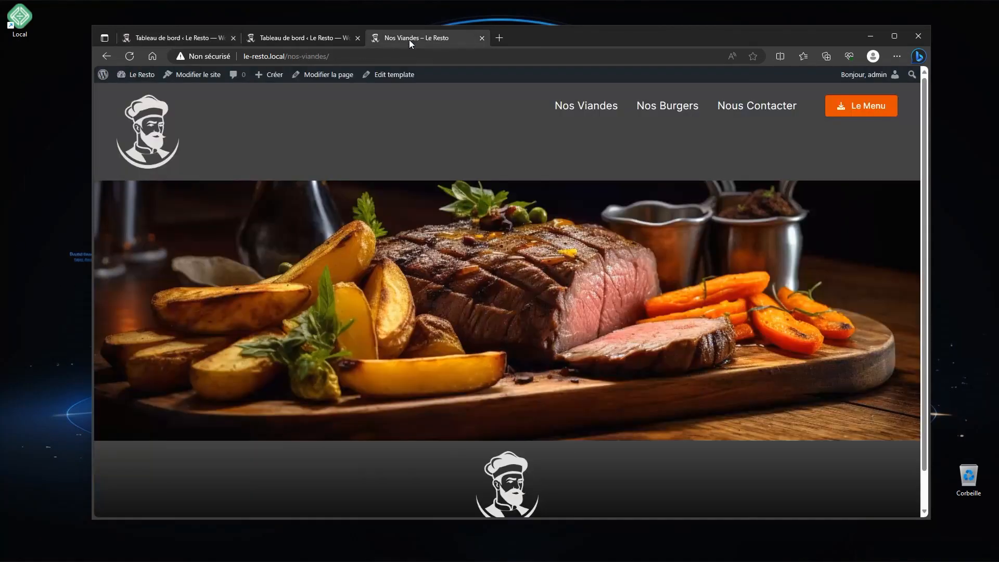
left_click(130, 56)
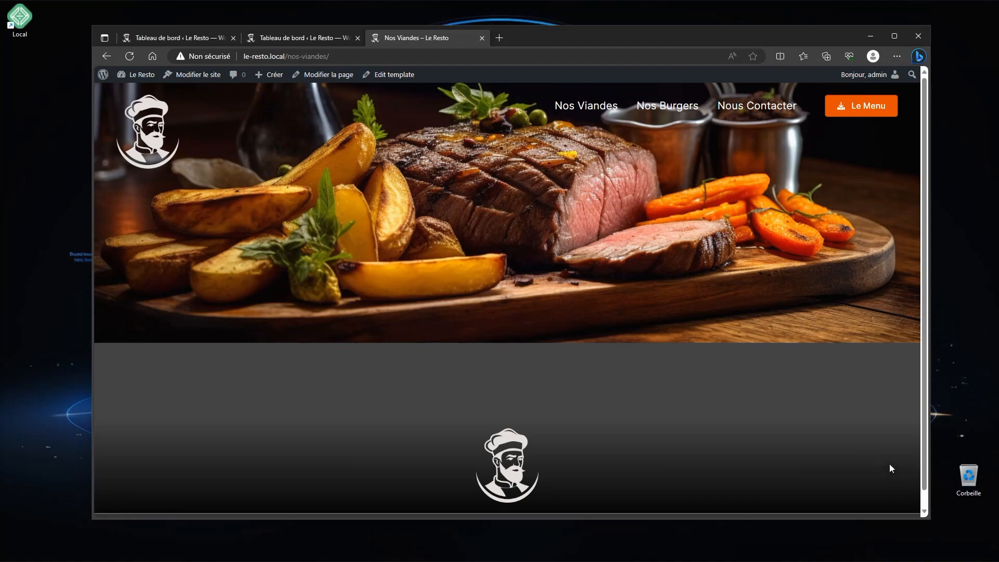
- Reopen the Nos Viandes page in the editor from the admin list of pages
left_click(130, 38)
left_click(117, 192)
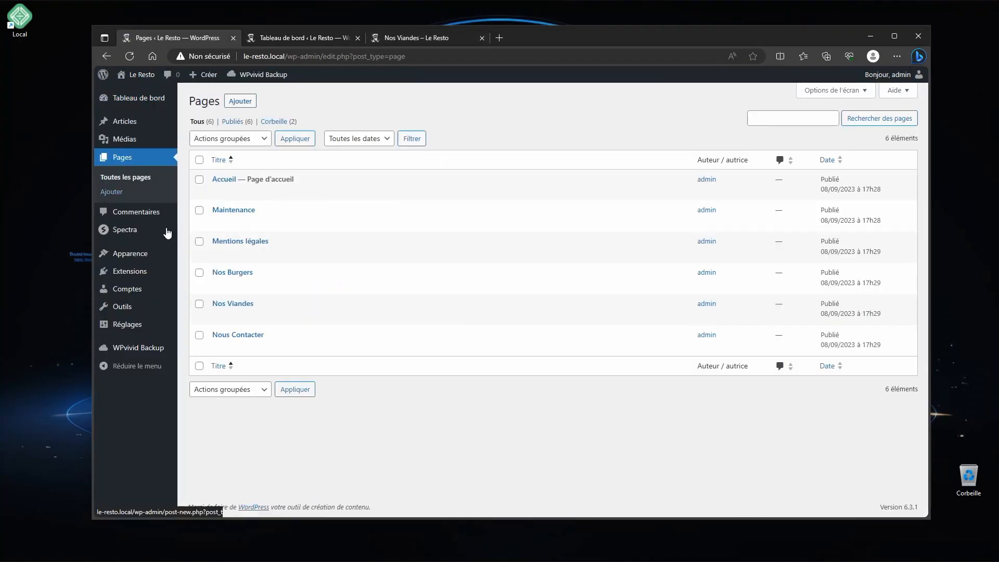
left_click(237, 304)
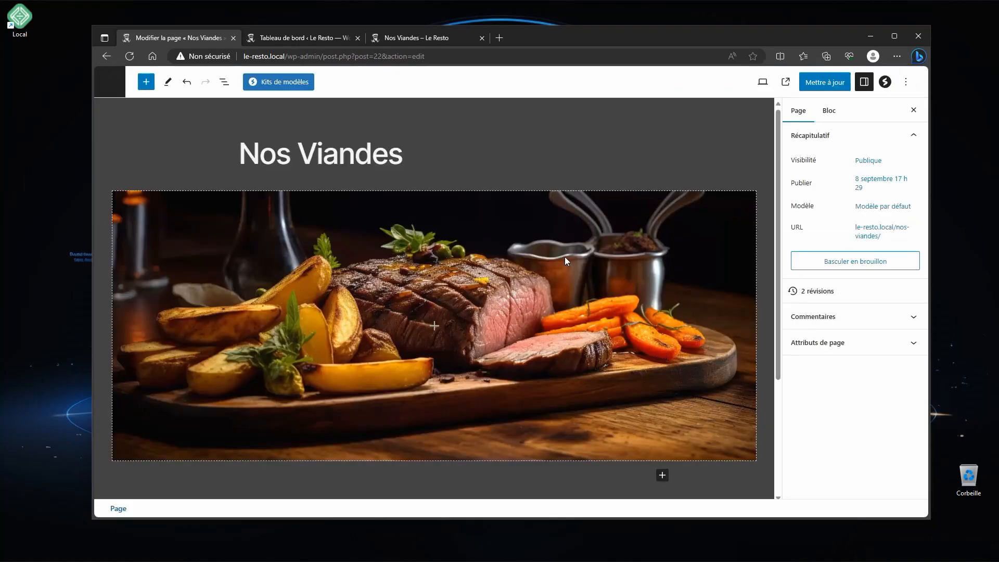
- Set the hero container's minimum height to 600 px, update the page and reload its live version
left_click(565, 258)
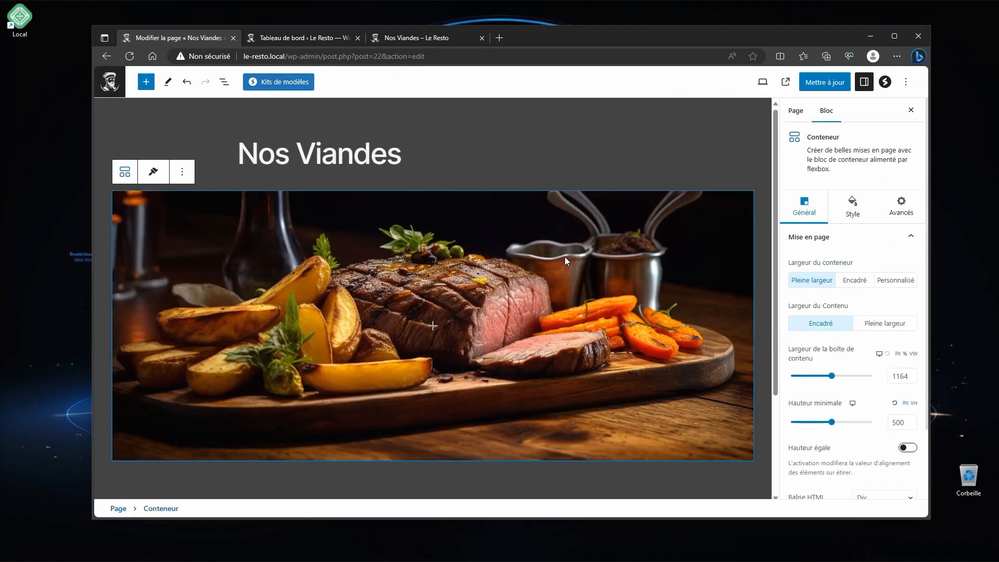
double_click(898, 422)
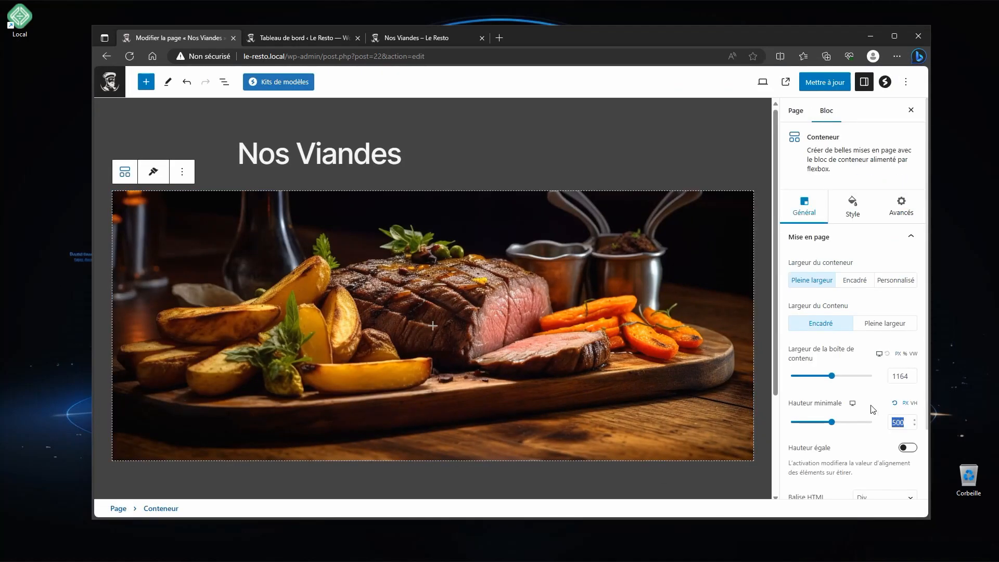
type("600")
left_click(814, 83)
left_click(448, 39)
left_click(130, 57)
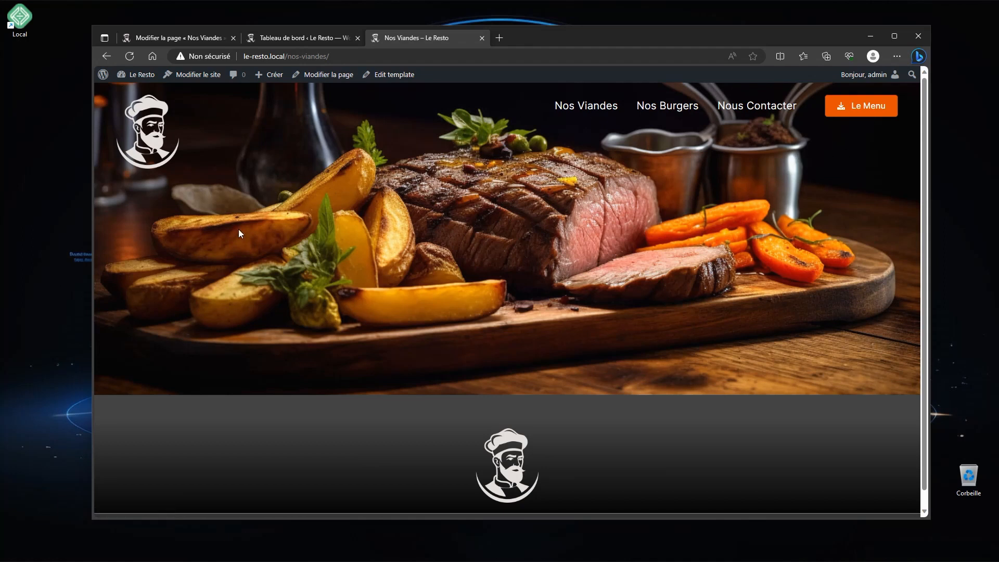
- Give the hero container a solid orange border only along its bottom edge with a width of 1, and update the page
left_click(198, 37)
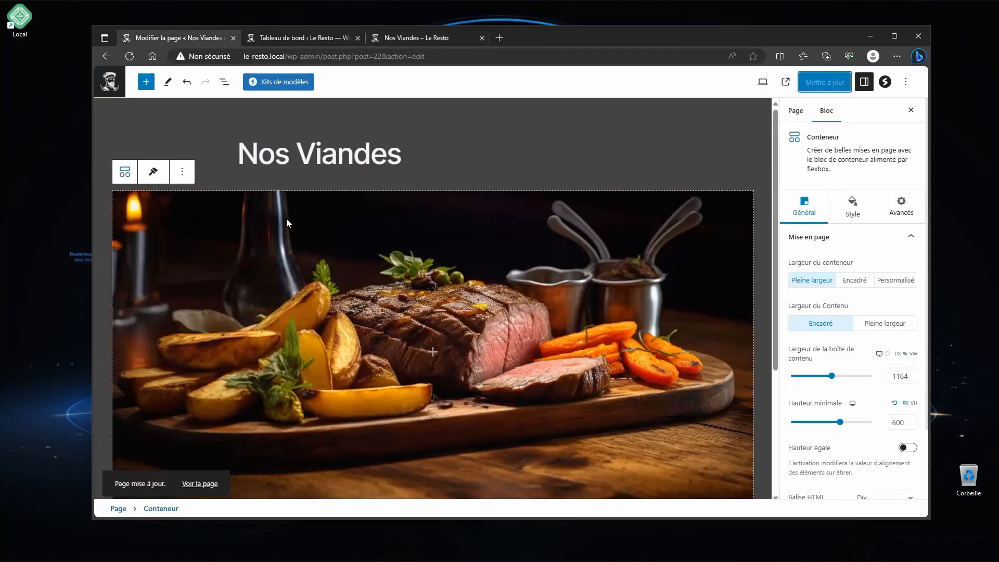
scroll(475, 327, "down", 4)
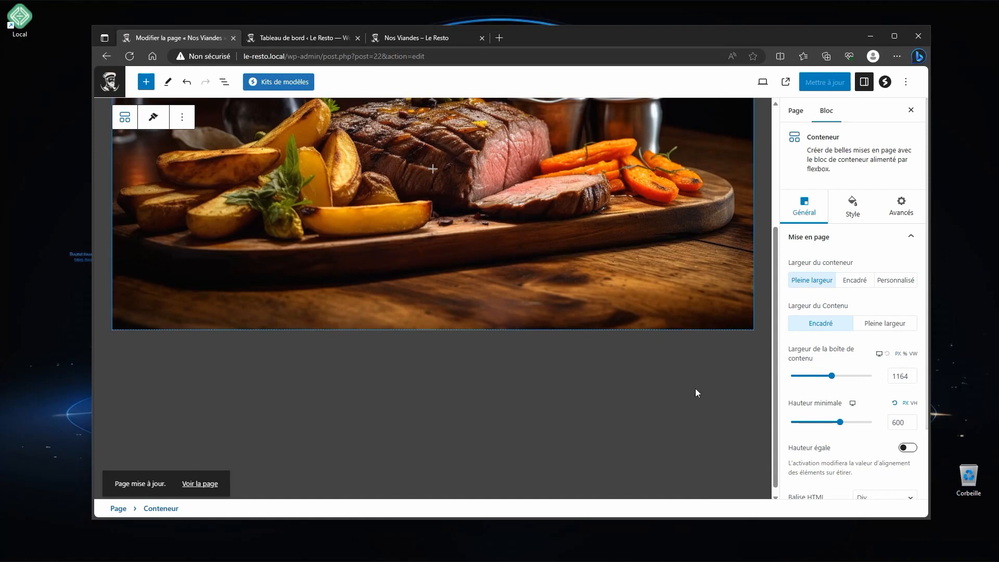
left_click(852, 206)
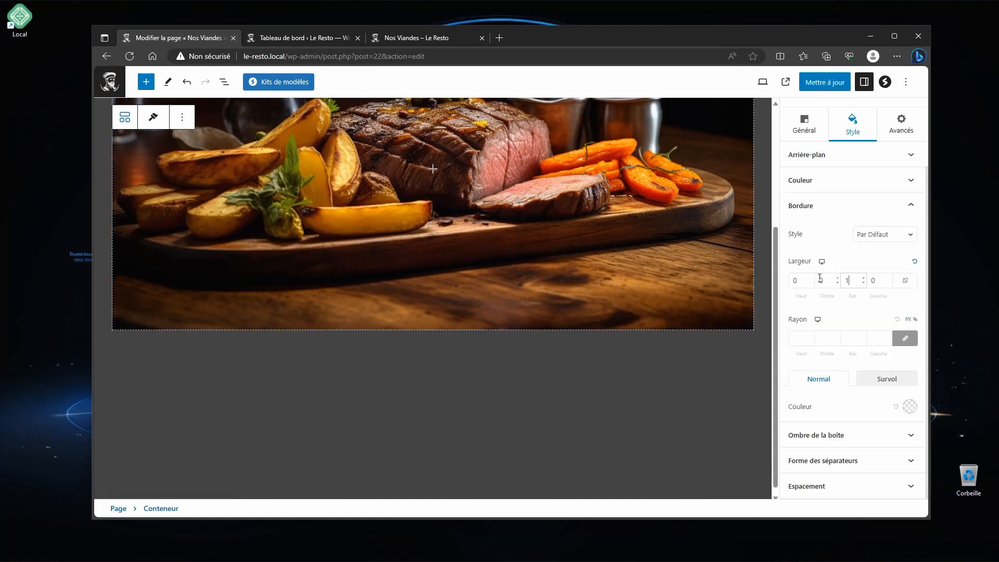
left_click(885, 234)
left_click(889, 276)
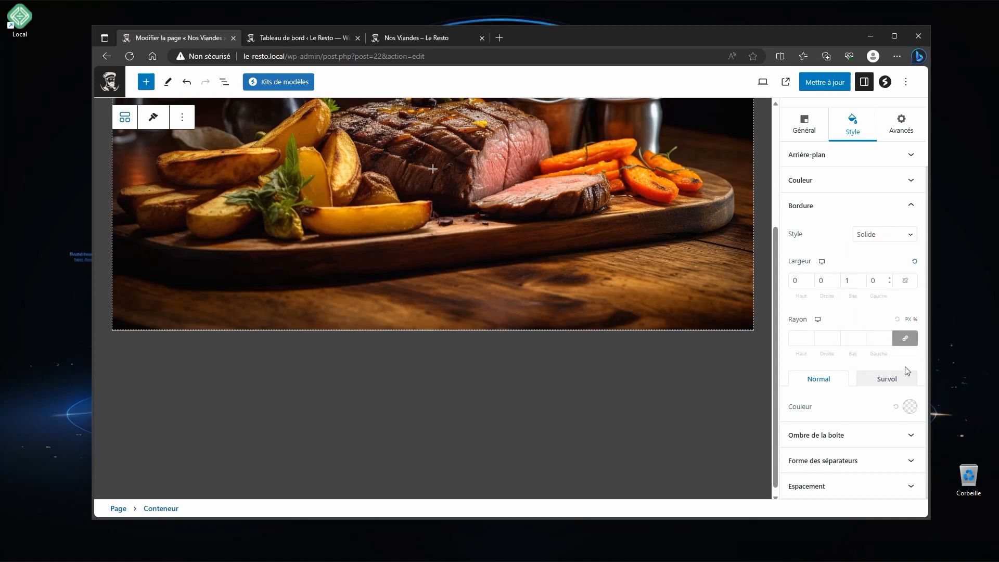
left_click(910, 406)
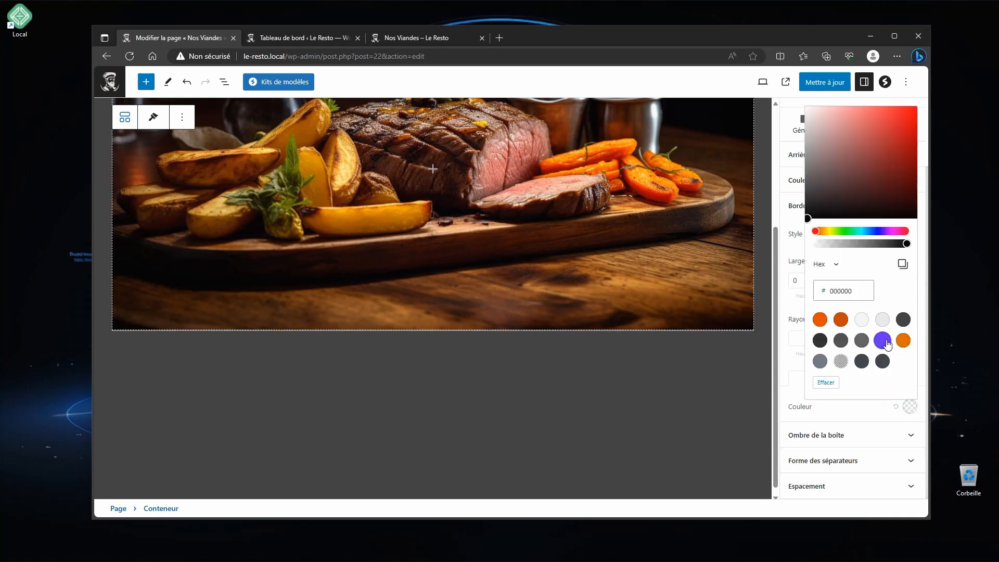
left_click(904, 341)
left_click(858, 419)
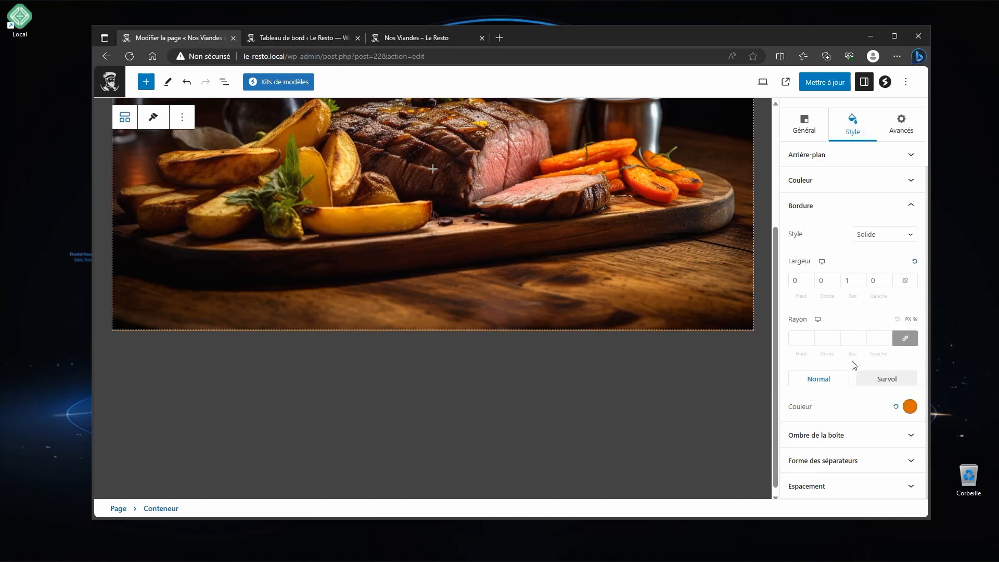
left_click(815, 86)
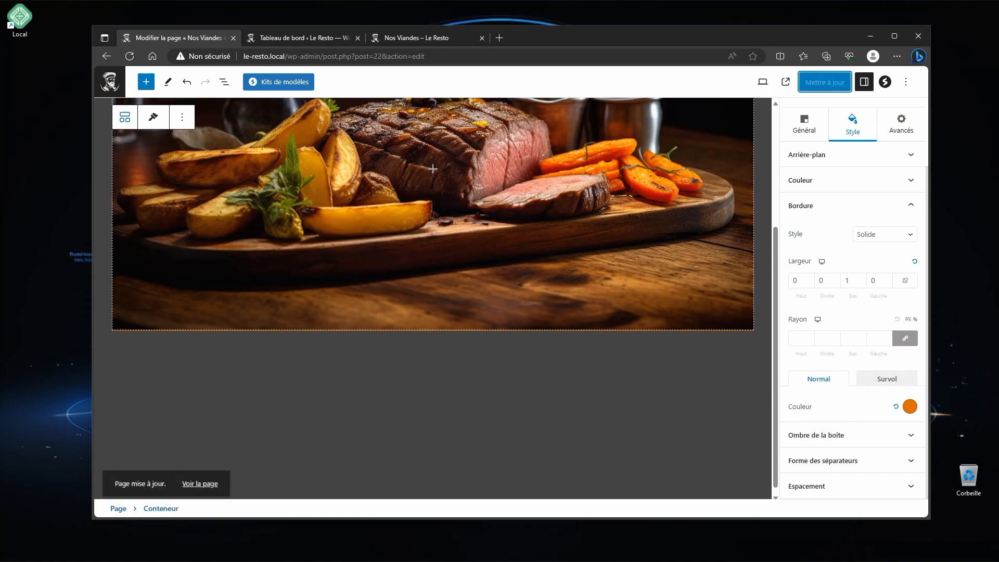
- Add a single-column container below the hero container and nest another container inside it
left_click(224, 85)
left_click(147, 86)
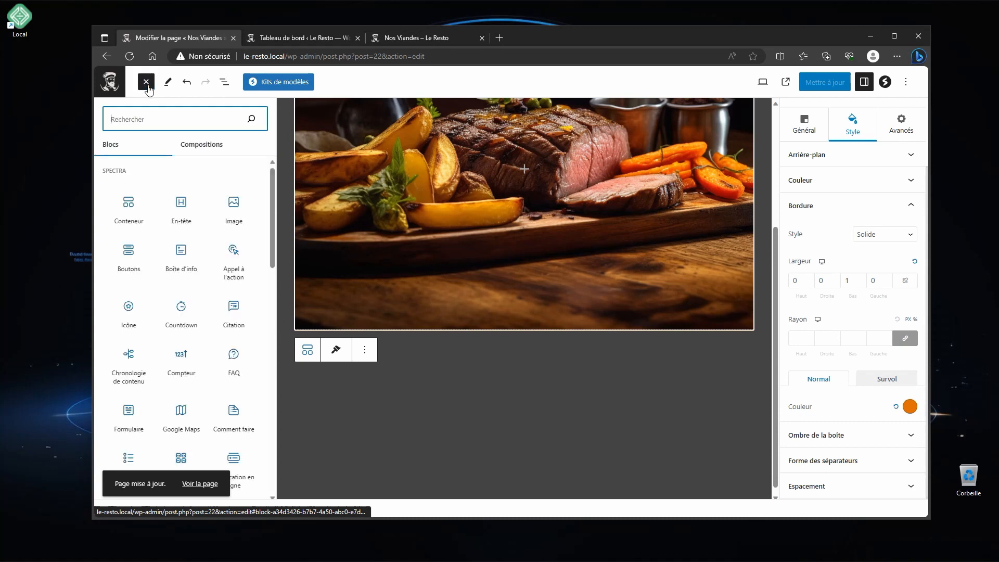
left_click(130, 200)
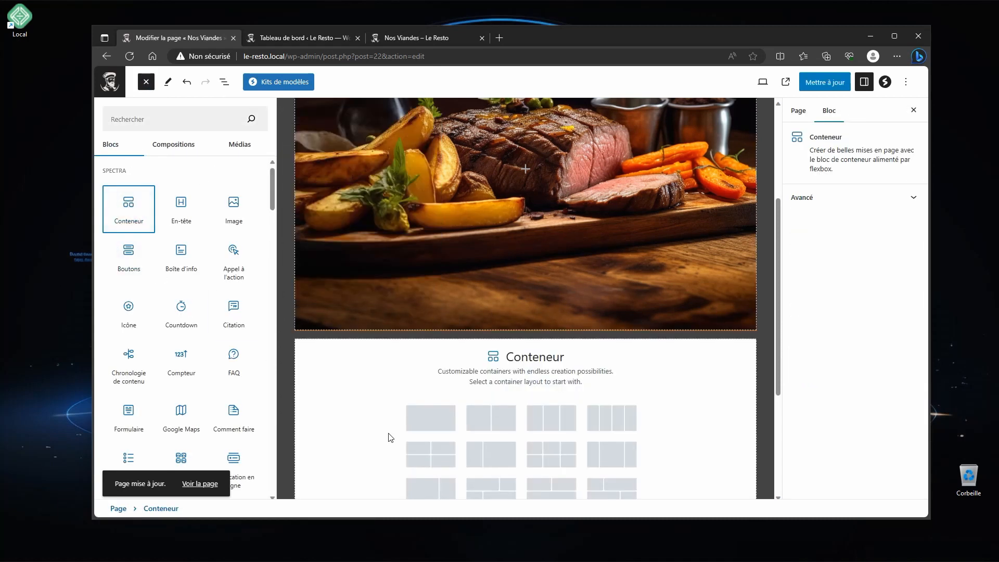
left_click(430, 424)
left_click(305, 419)
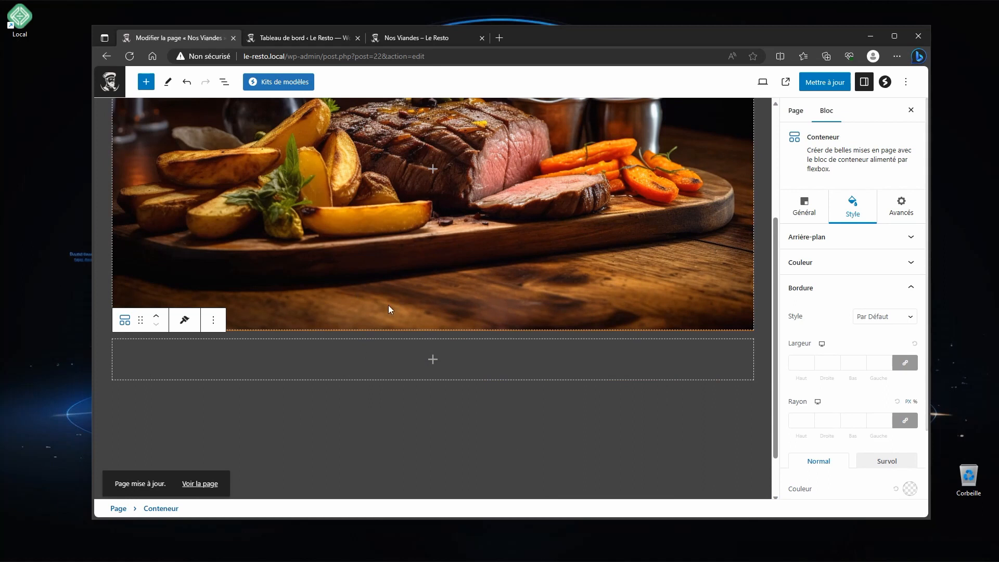
left_click(433, 360)
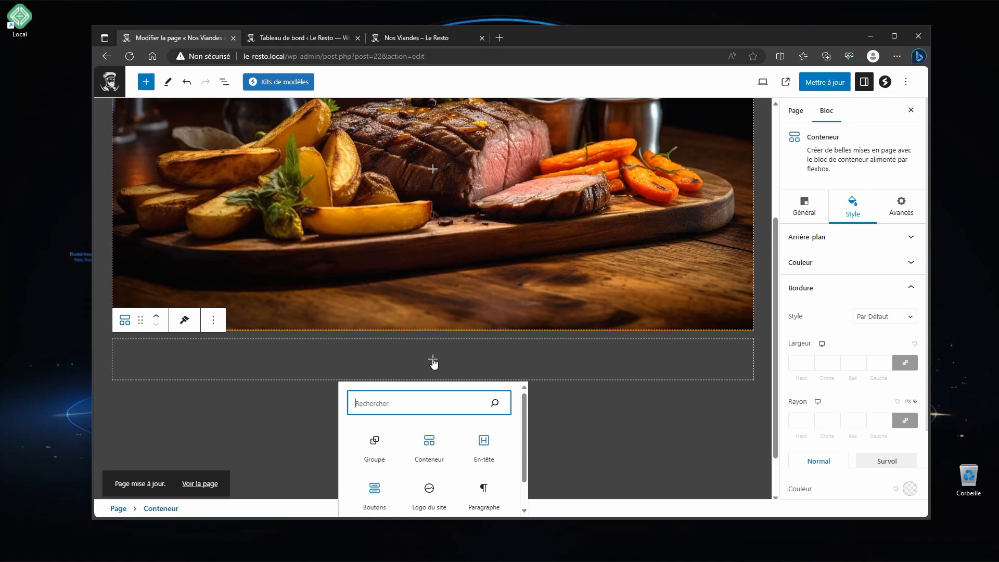
left_click(430, 444)
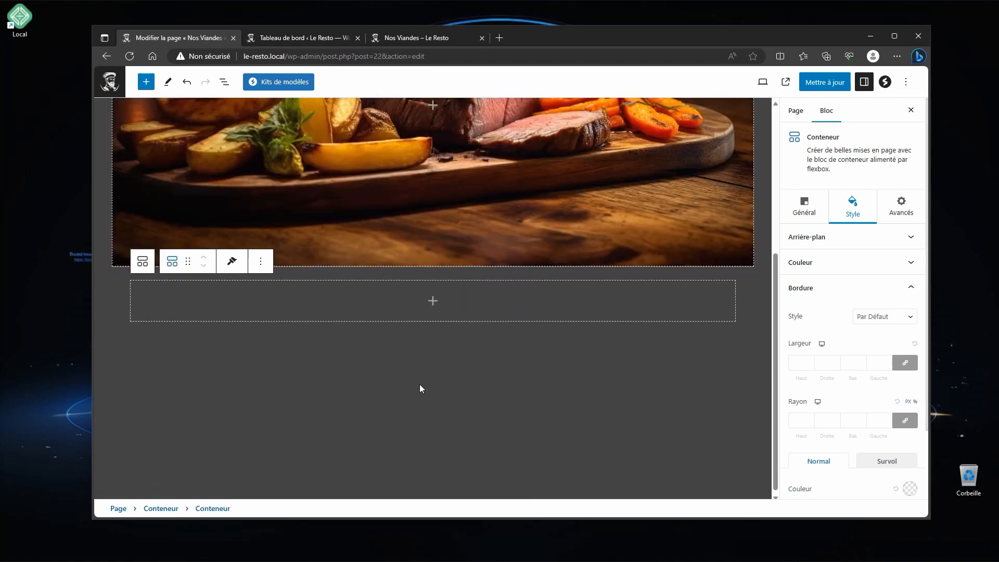
- Give the outer container below the hero a basic gradient background with 404040 as its first colour
left_click(224, 82)
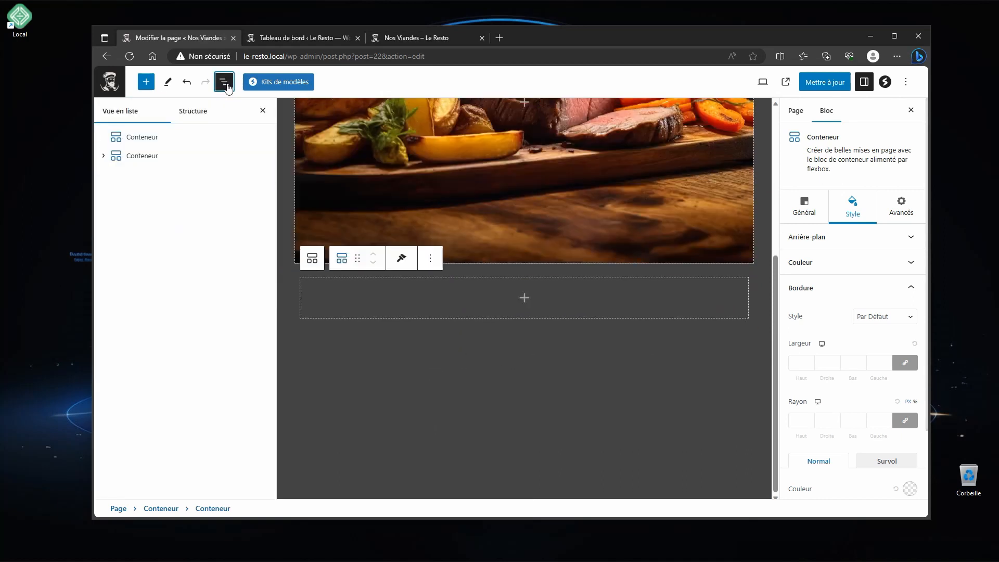
left_click(147, 156)
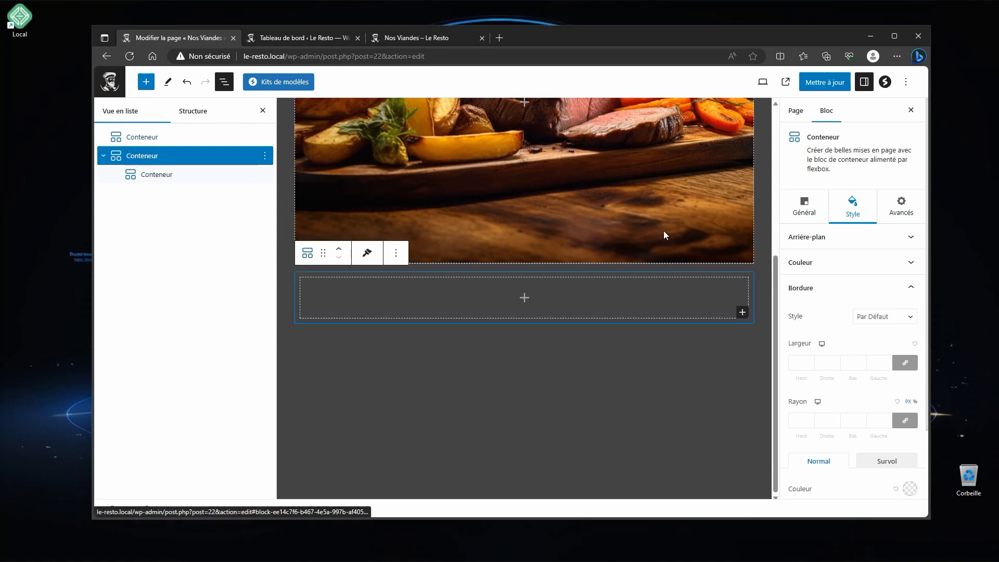
left_click(846, 238)
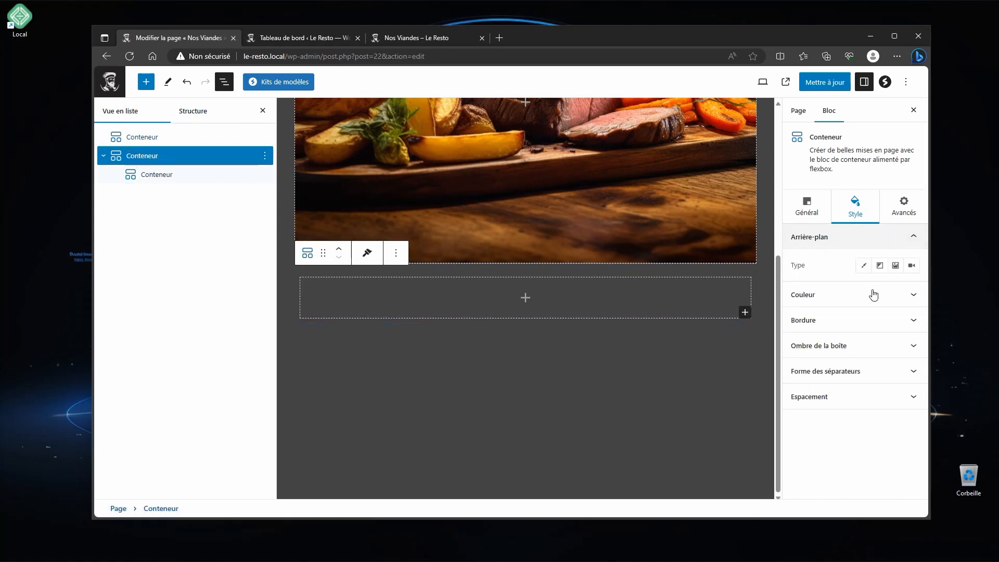
left_click(880, 268)
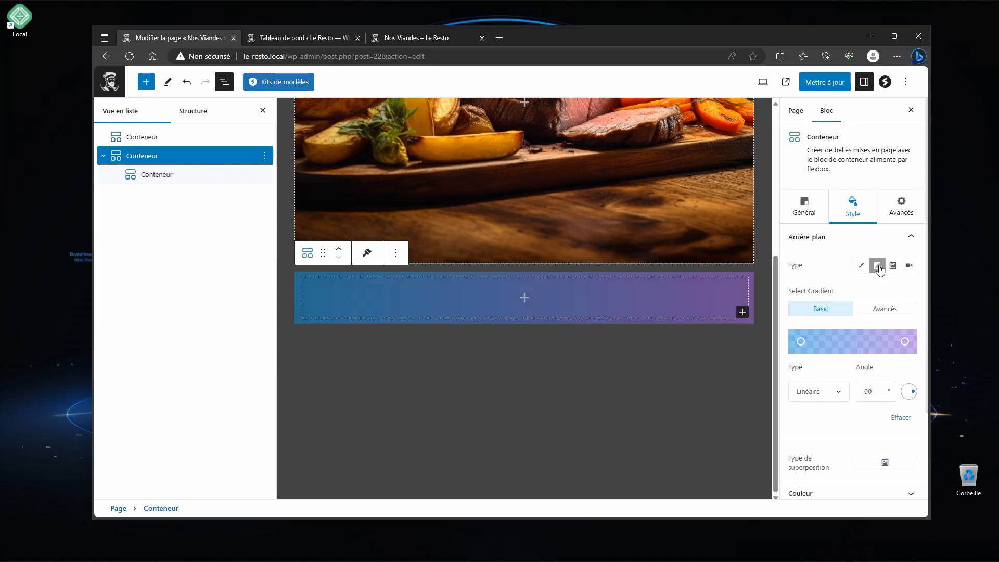
left_click(801, 341)
double_click(794, 314)
type("404040")
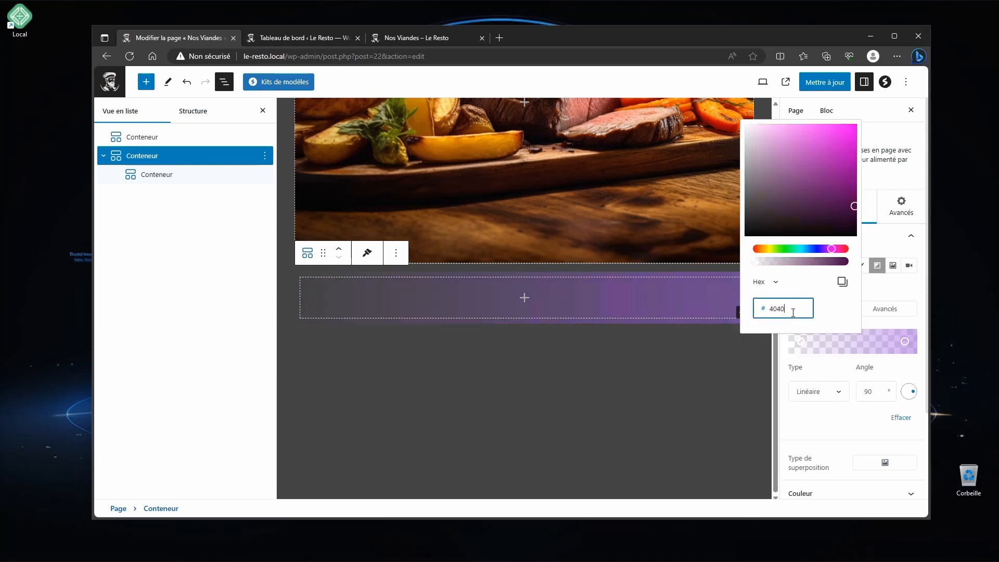
- Set the gradient's second colour to 000 and its angle to 0°, and update the page
left_click(905, 341)
left_click(905, 342)
left_click(860, 309)
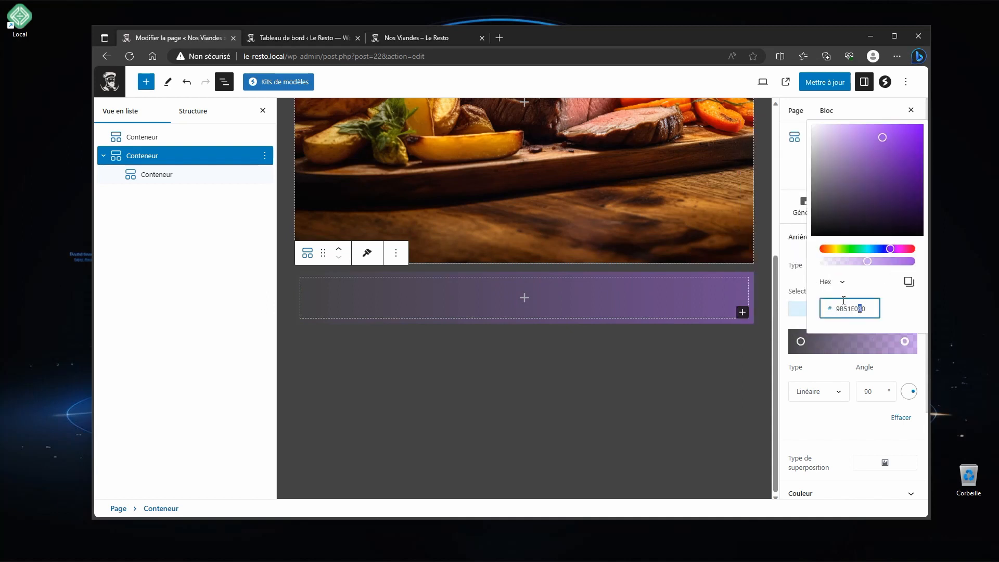
left_click(869, 311)
key("ctrl+a")
type("000")
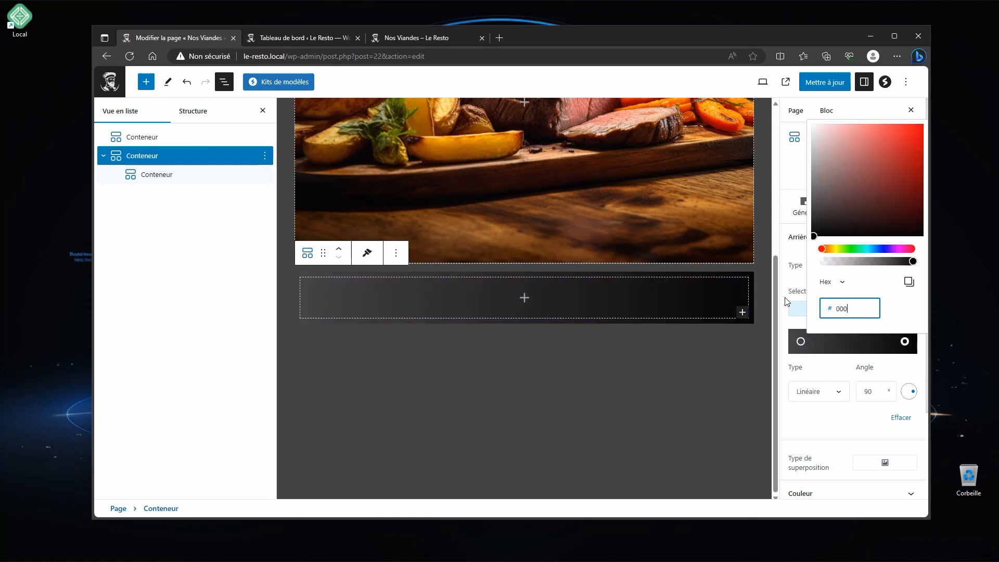
left_click(911, 313)
left_click(905, 380)
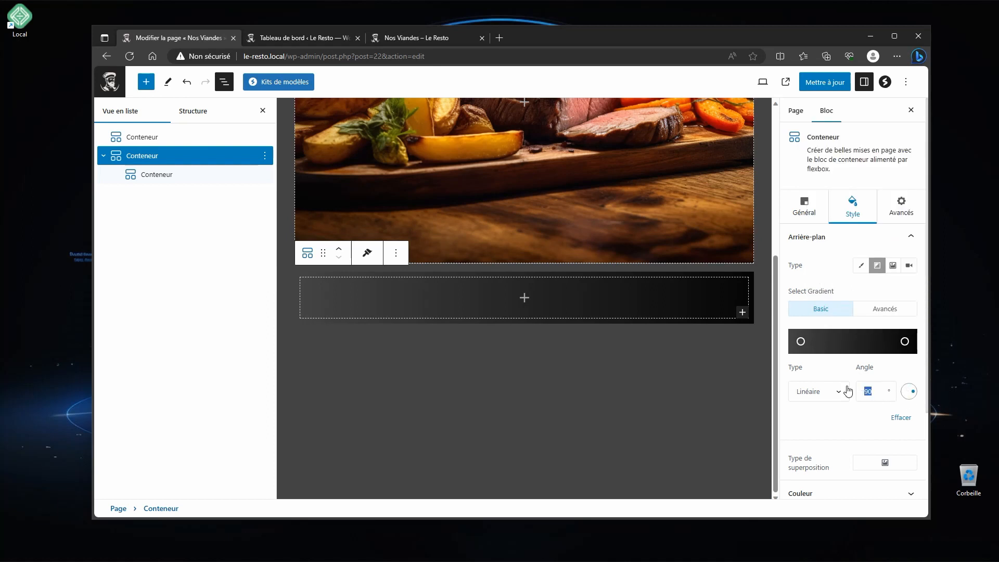
type("0")
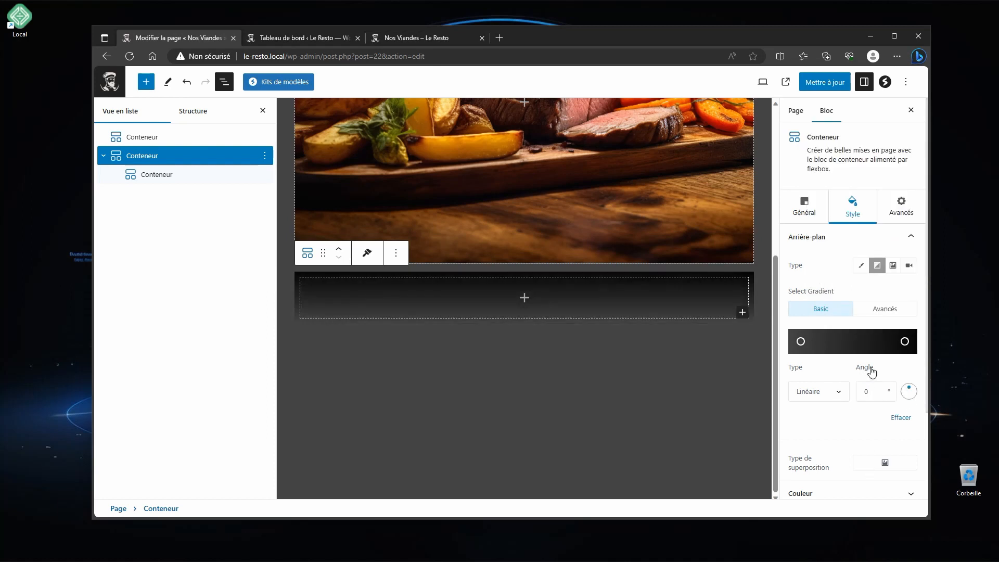
left_click(823, 87)
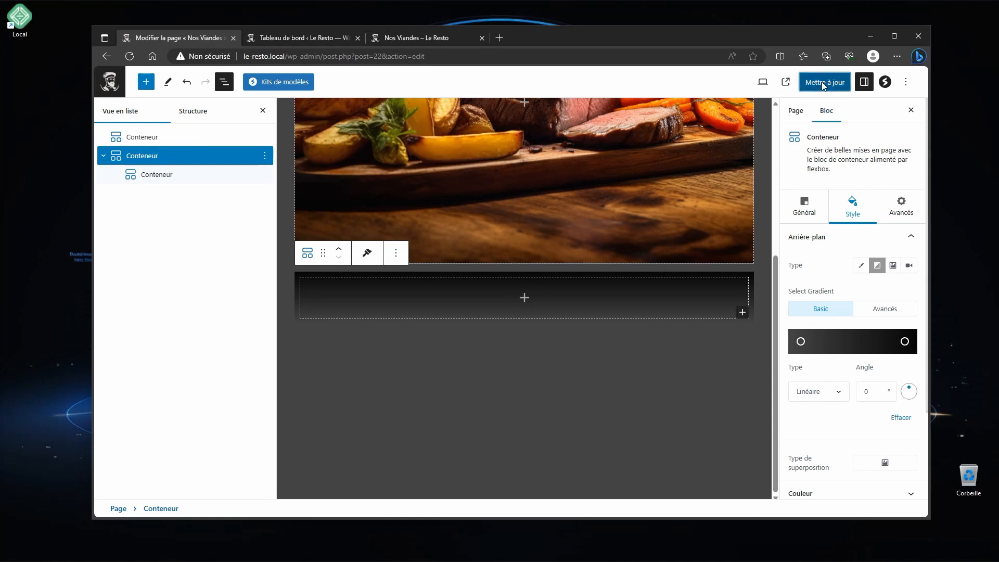
- Insert an En-tête block in the nested container and duplicate it
left_click(156, 176)
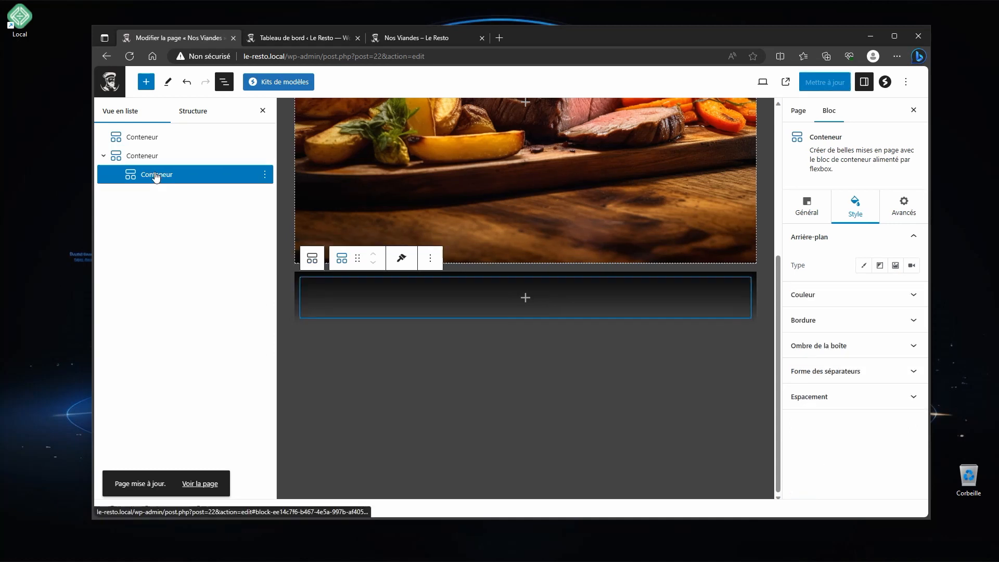
left_click(525, 298)
left_click(581, 384)
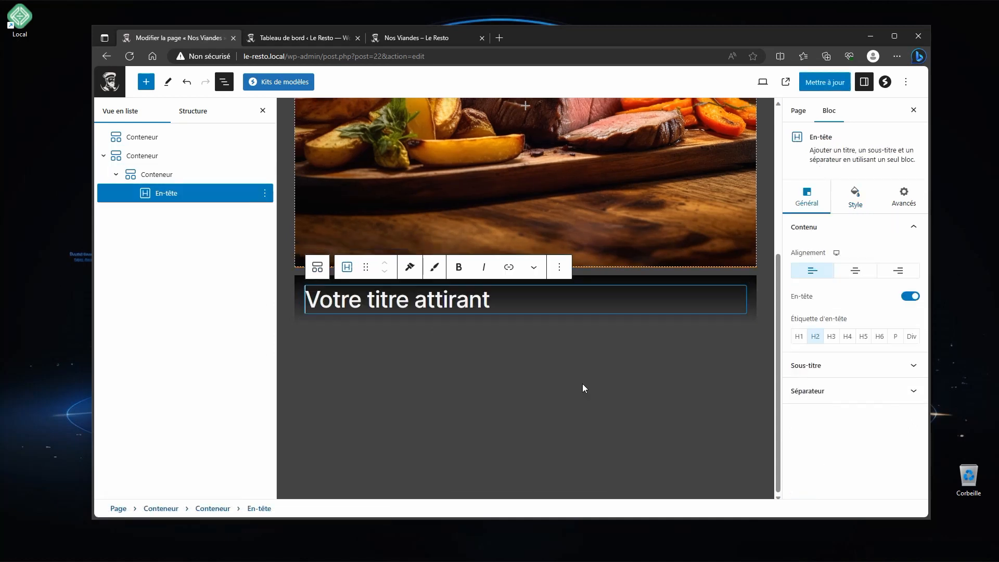
left_click(559, 268)
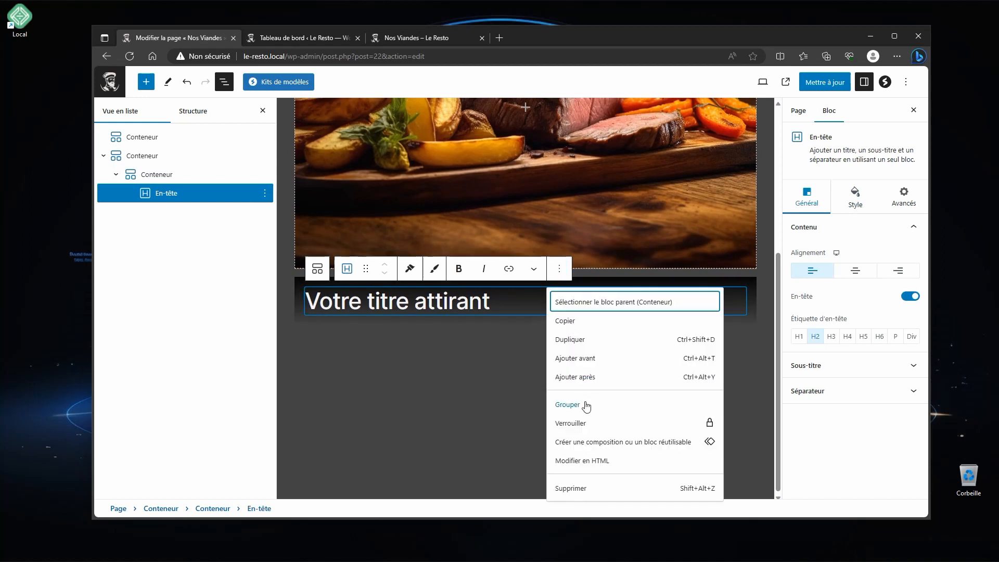
left_click(583, 340)
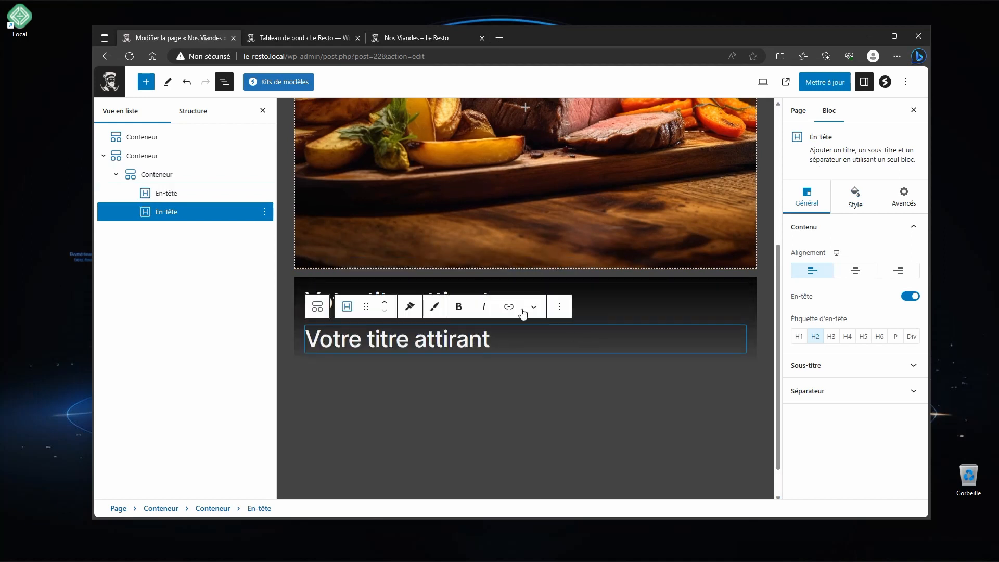
- Tag the duplicated heading as P and replace its text with the meat description starting "Préparés à partir des coupes les plus exquises, nos viandes sont grillés"
left_click(895, 337)
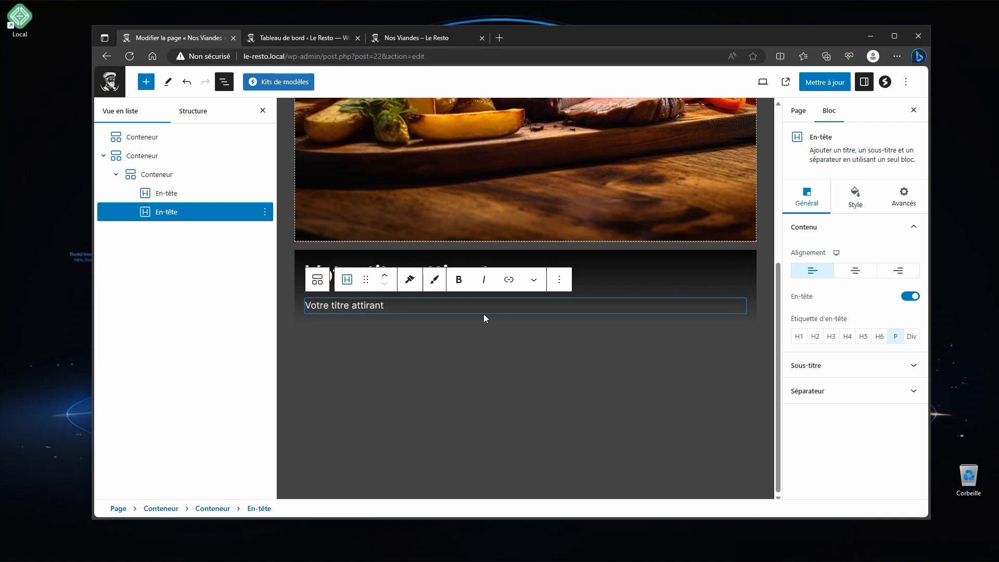
left_click_drag(392, 302, 328, 297)
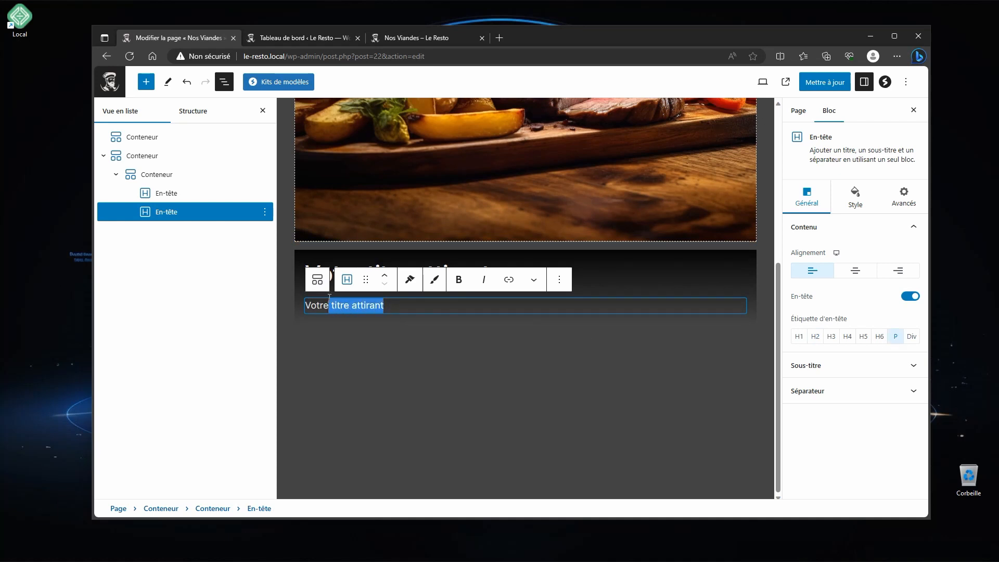
key("BackSpace")
key("BackSpace")
key("BackSpace")
key("BackSpace")
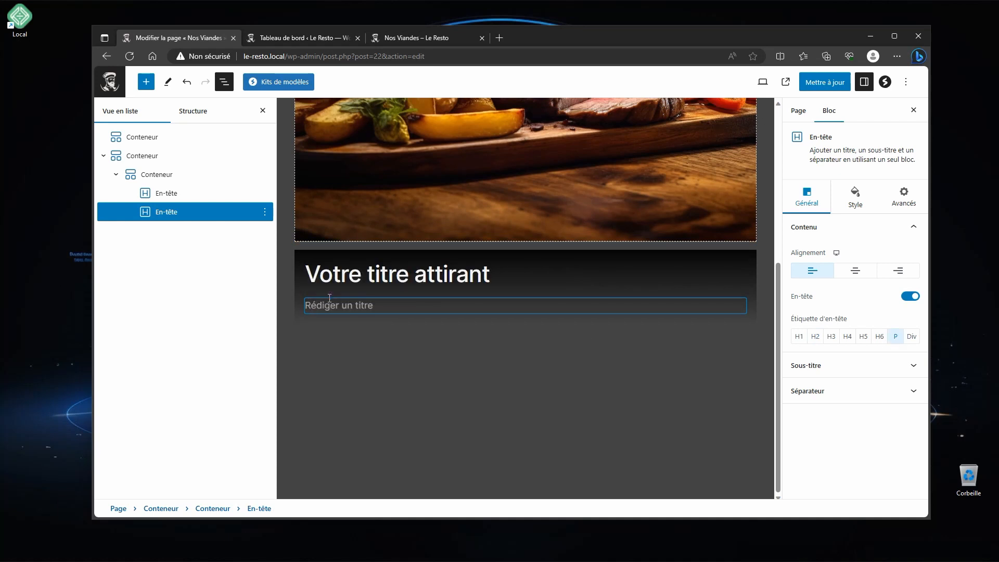
type("Préparés à partir des coupes les plus exquises, nos viandes sont grillés à la perfection pour une tendreté inégalée et un goût profondément riche. Choisissez votre degré de cuisson préféré et découvrez la magie d'une entrecôte, d'une bavette ou d'une côte de bœuf.")
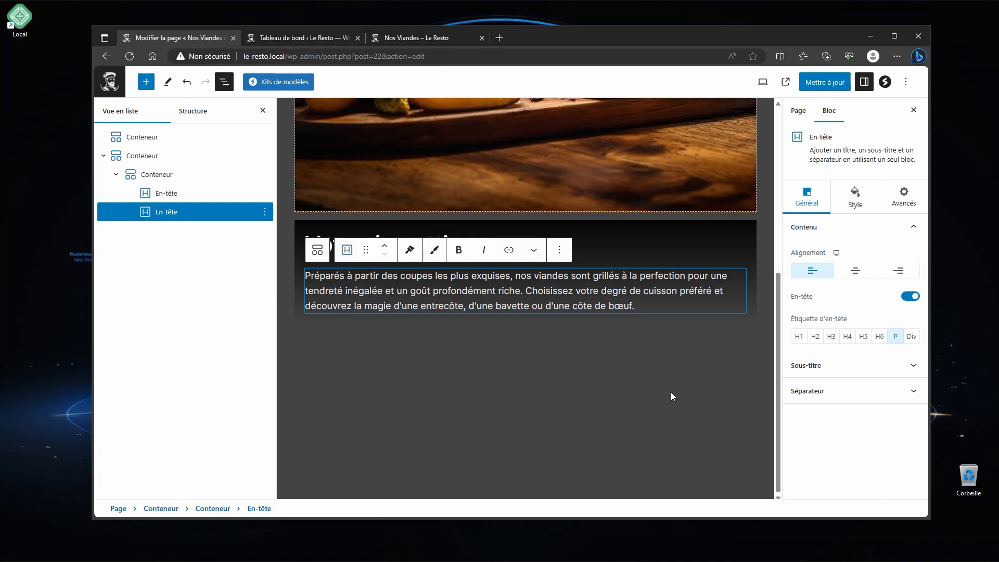
- Centre the meat description paragraph and set its font size to 18 px
left_click(856, 271)
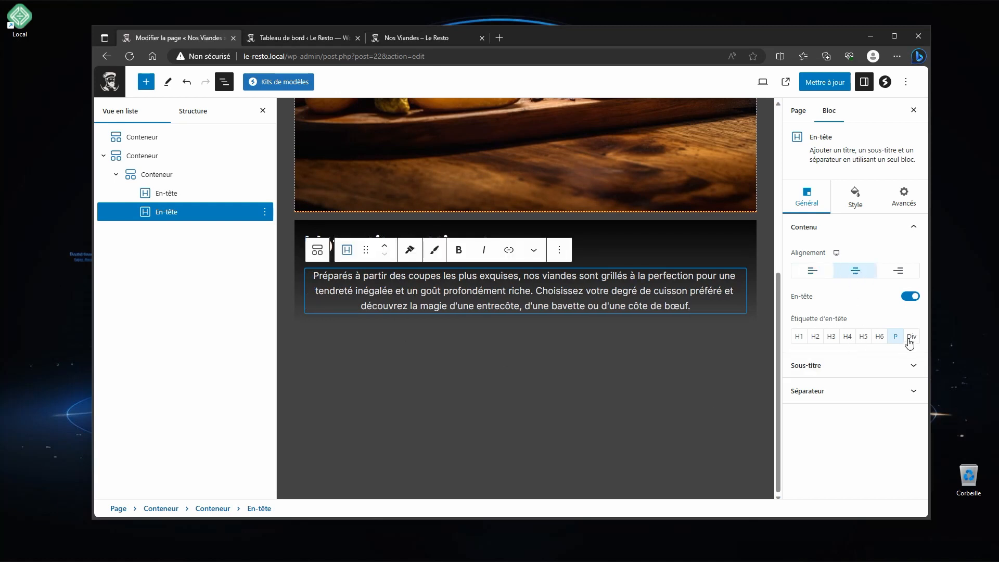
left_click(856, 198)
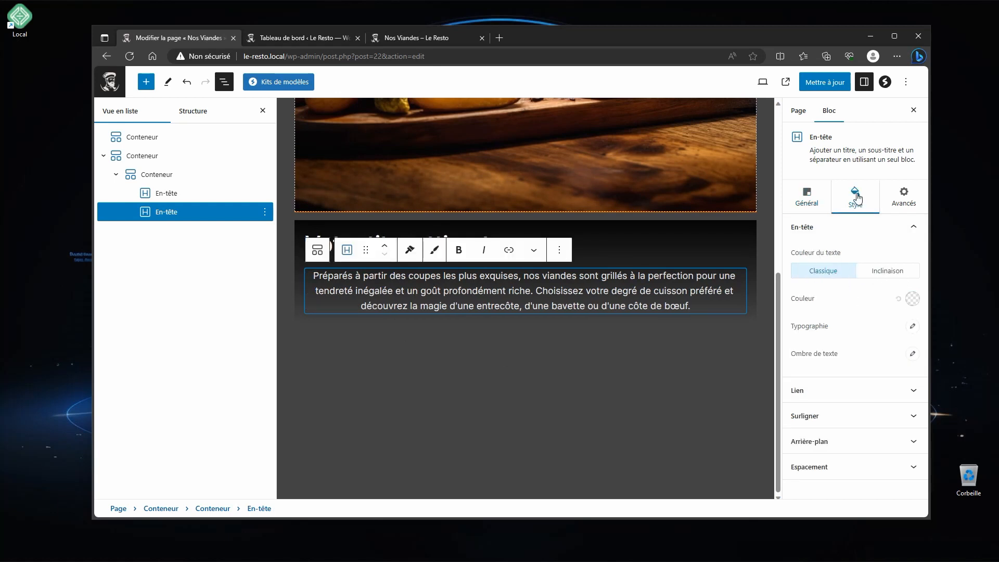
left_click(913, 326)
type("14")
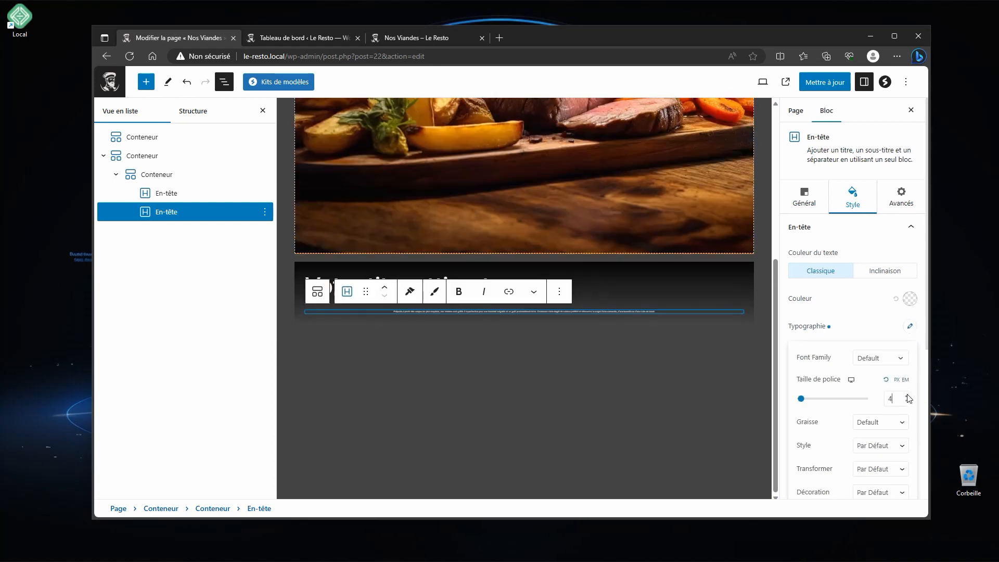
left_click(907, 395)
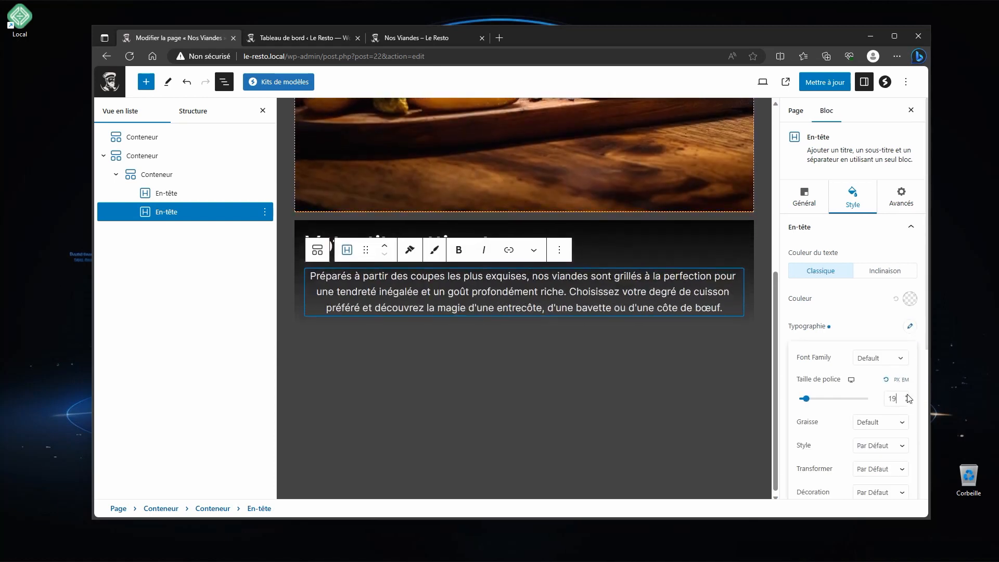
left_click(906, 402)
left_click(907, 402)
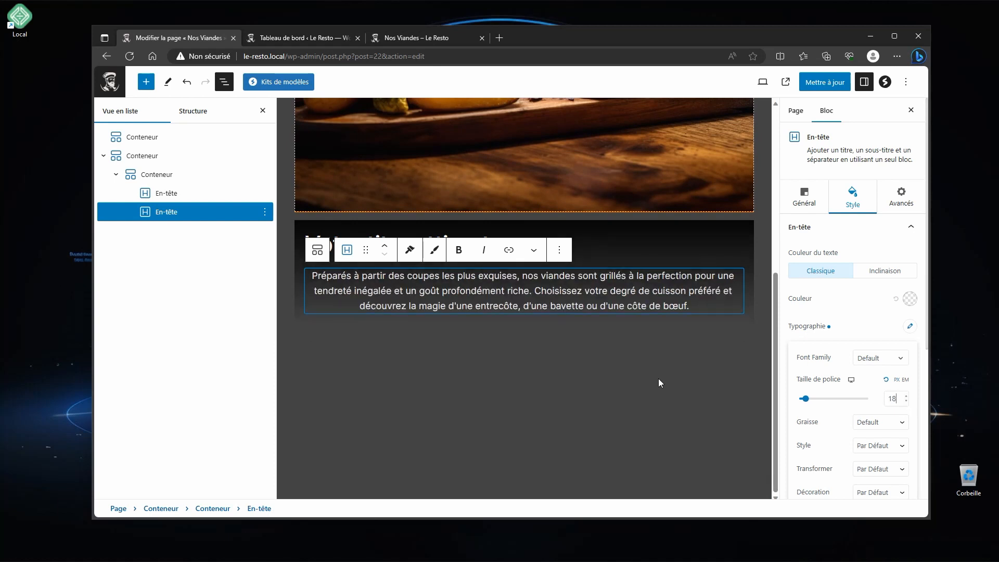
- Replace the first heading's placeholder text with "Nos Viandes"
left_click(604, 249)
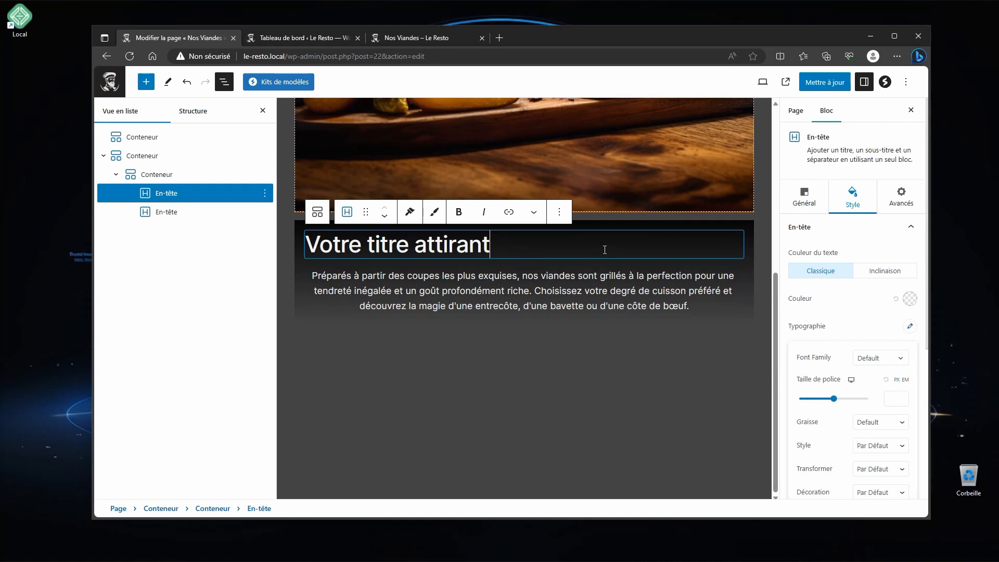
key("BackSpace")
key("BackSpace")
key("BackSpace")
key("BackSpace")
key("BackSpace")
key("BackSpace")
key("BackSpace")
key("BackSpace")
key("BackSpace")
key("BackSpace")
key("BackSpace")
key("BackSpace")
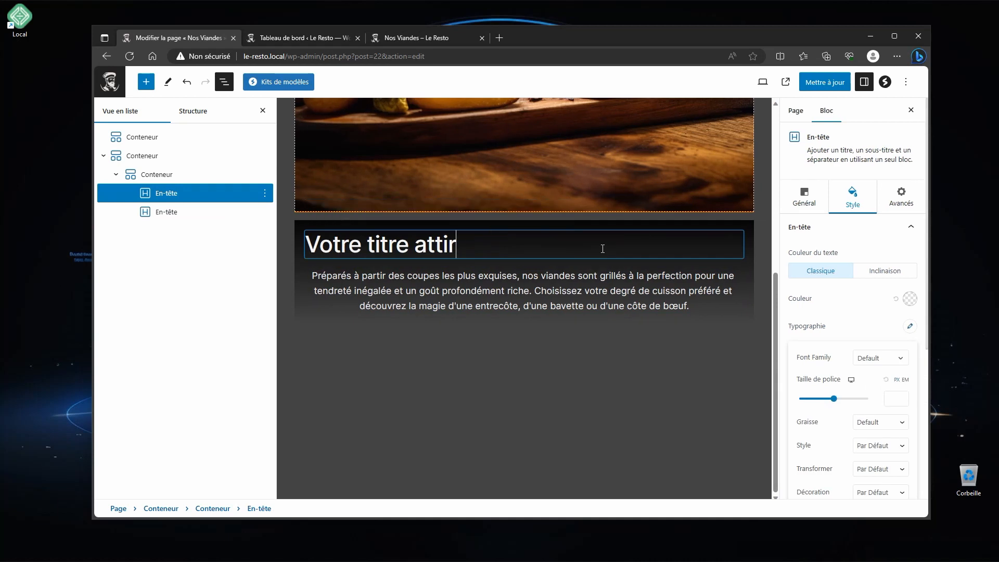
key("BackSpace")
key("BackSpace")
key("BackSpace")
key("BackSpace")
key("BackSpace")
key("BackSpace")
key("BackSpace")
key("BackSpace")
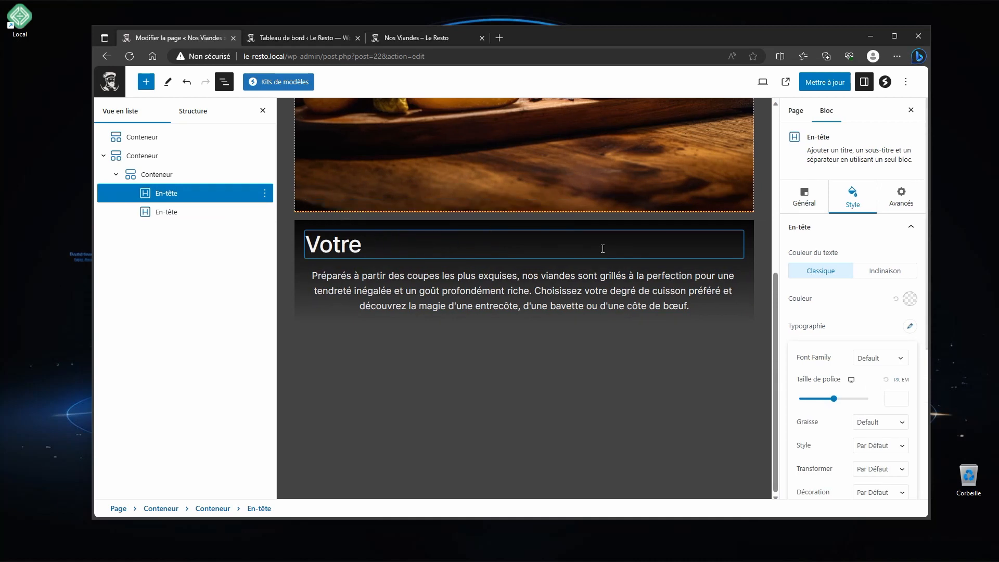
type("N")
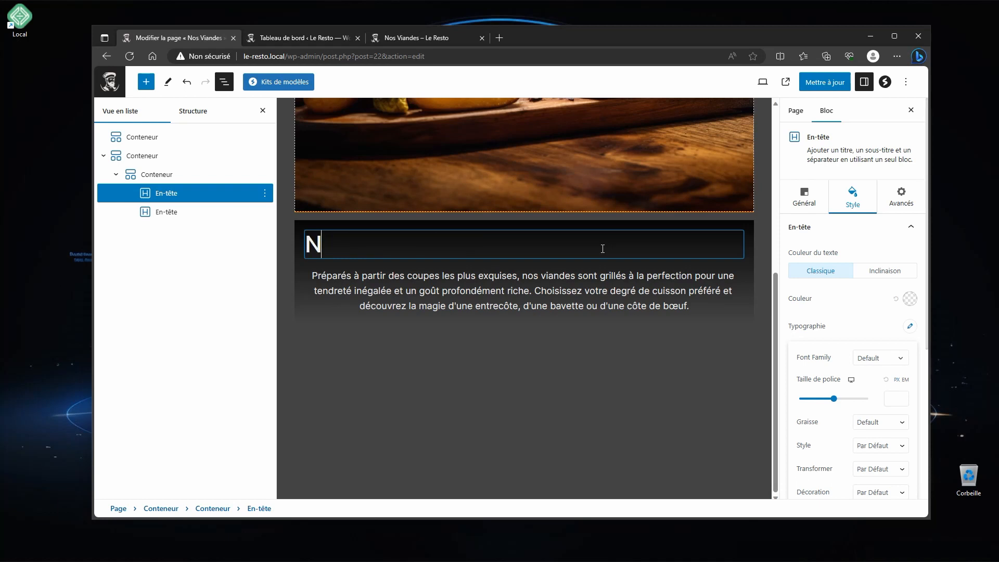
type("os Viandes")
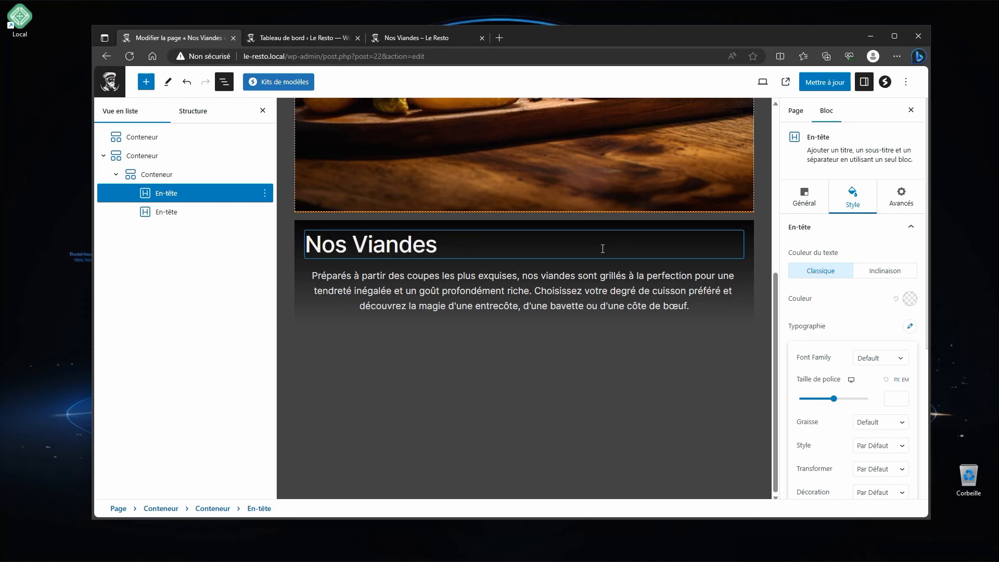
key("ctrl+a")
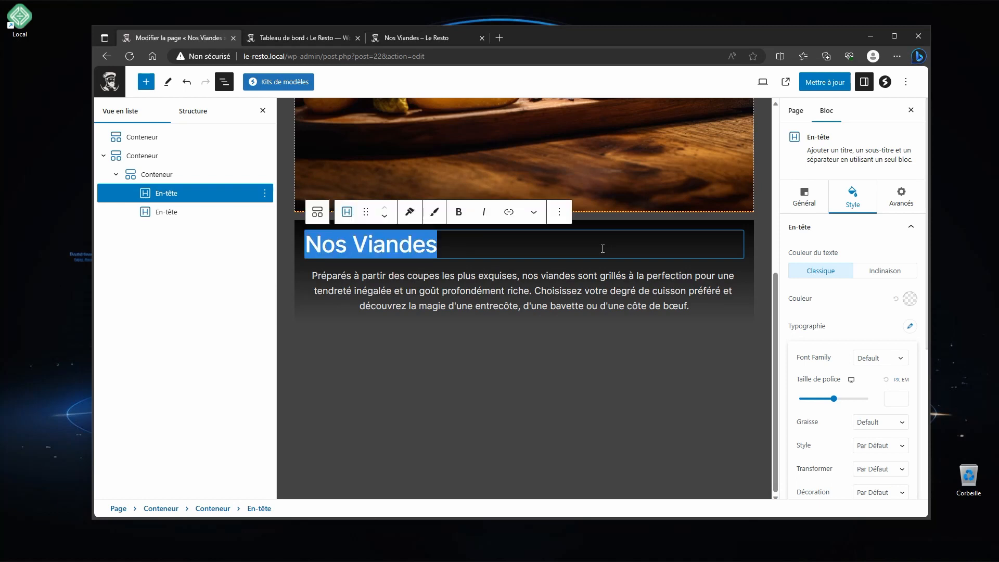
left_click(590, 252)
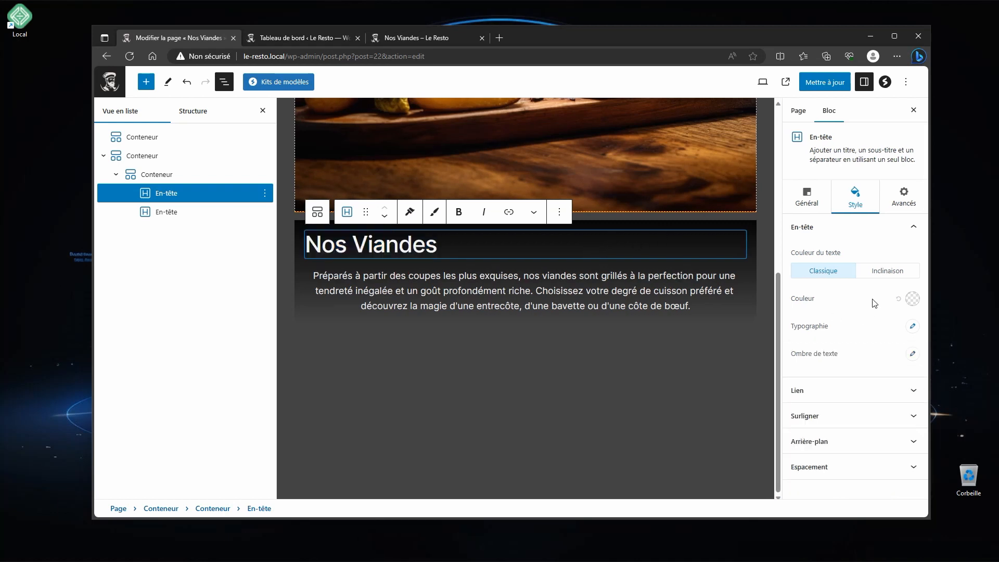
- Try the orange DA6A00 as the Nos Viandes heading's text colour
left_click(913, 299)
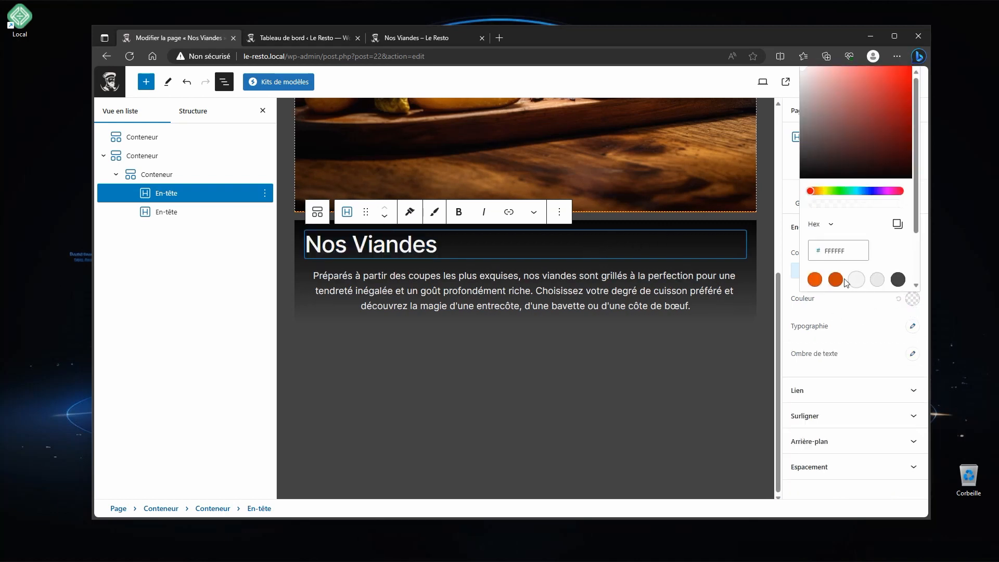
left_click(898, 267)
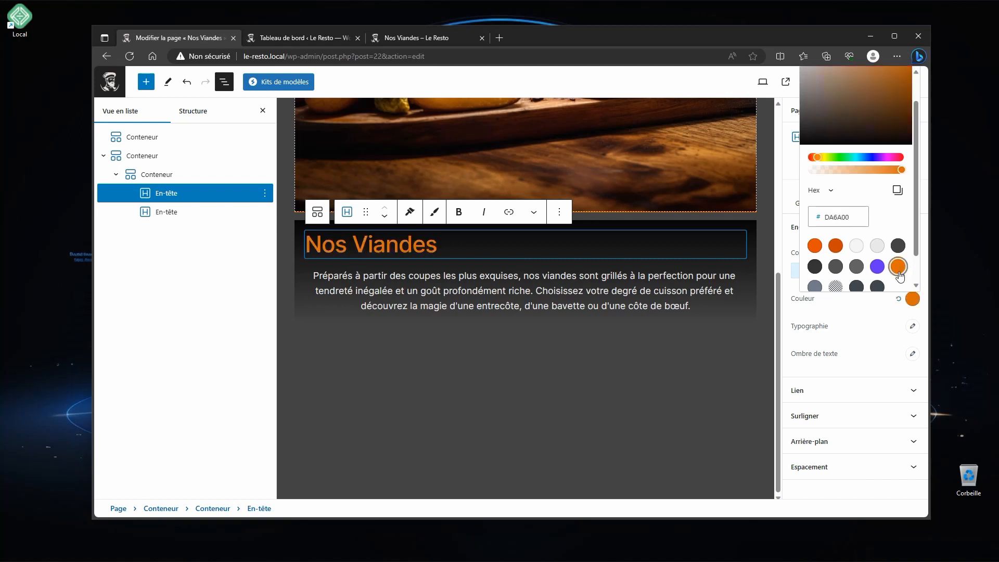
left_click(924, 317)
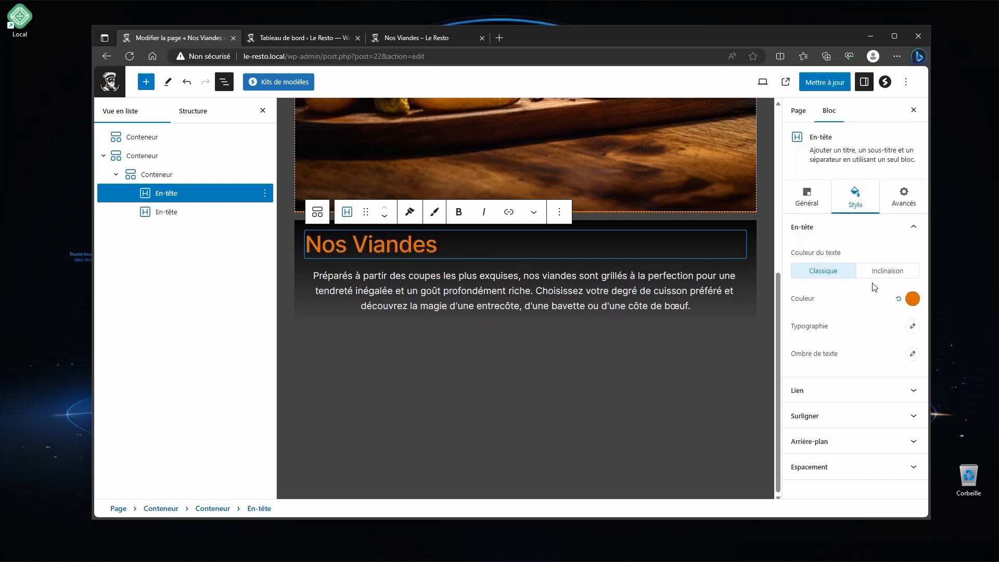
- Set the Nos Viandes heading's text colour to the orange E34D00
left_click(912, 298)
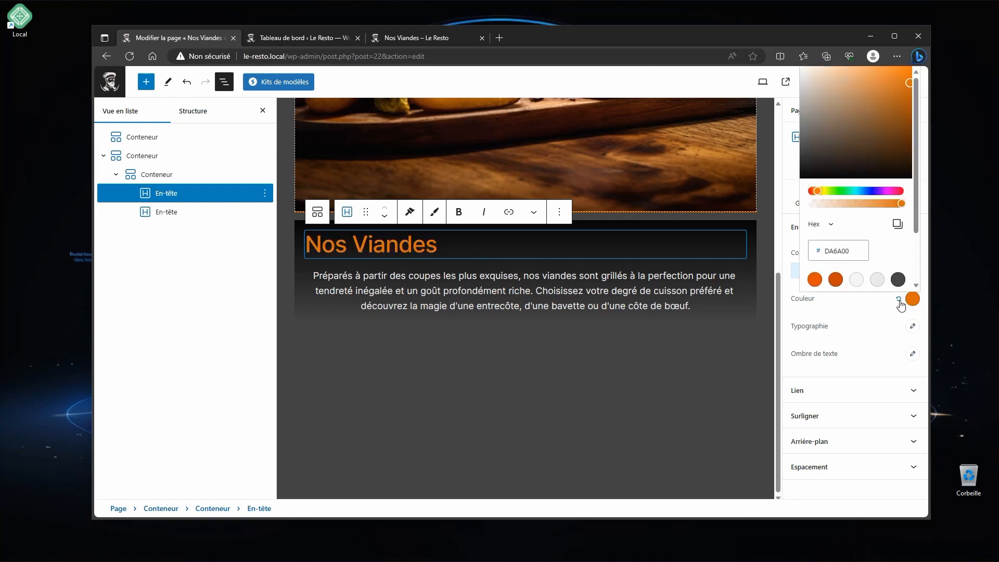
left_click(813, 281)
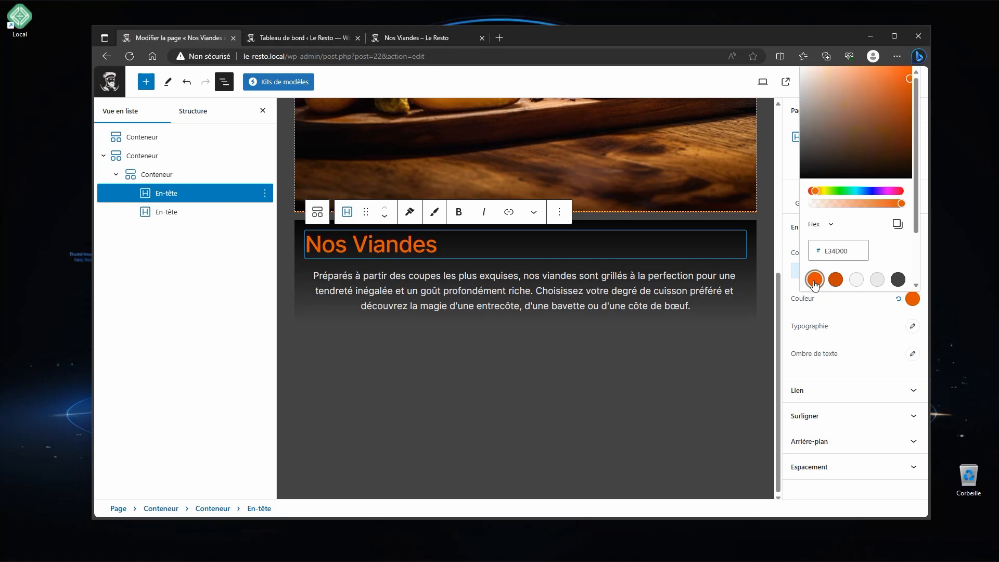
left_click(851, 319)
- Open the site's home page in the preview tab and examine the styling of its Le Resto title
left_click(409, 39)
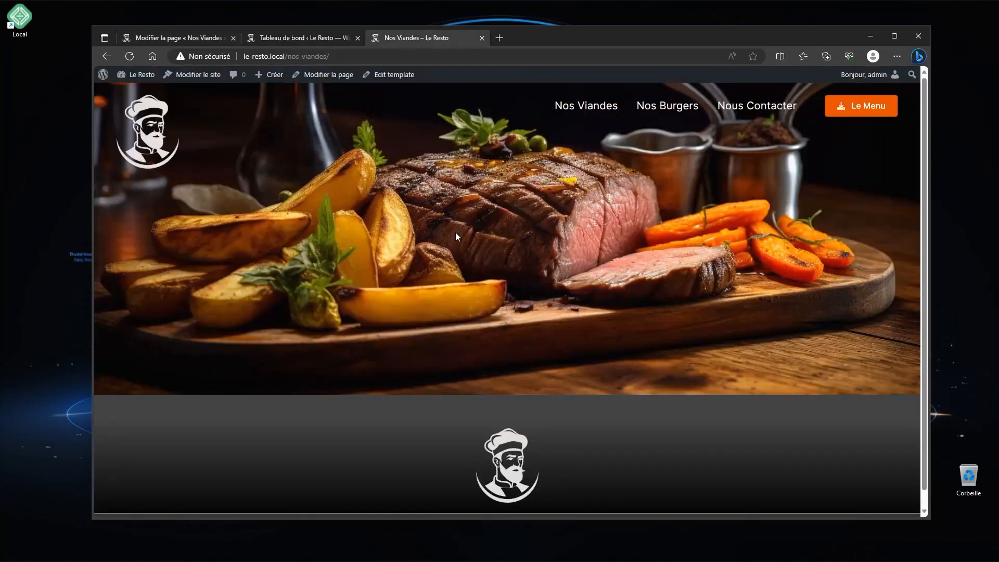
left_click(137, 119)
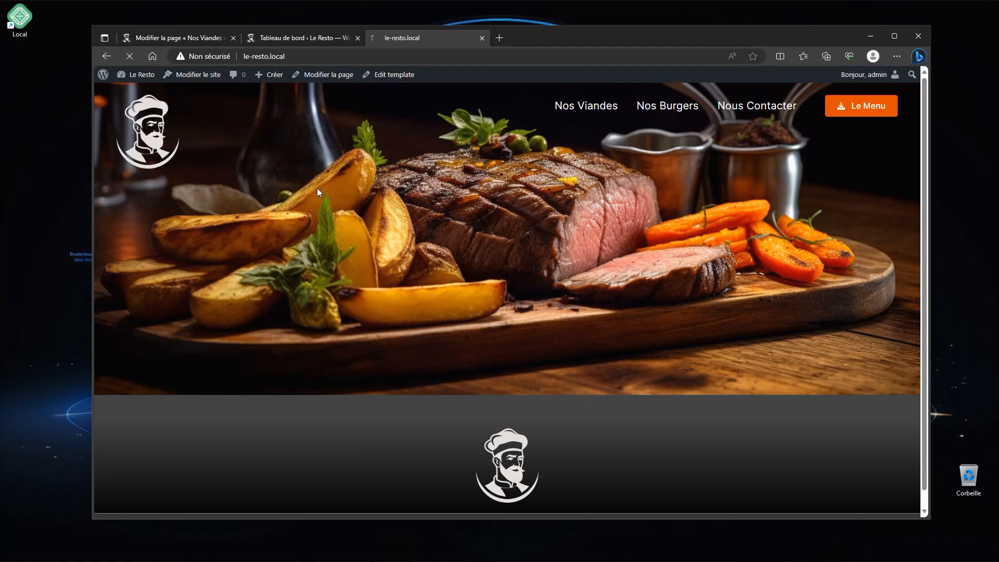
scroll(318, 192, "down", 5)
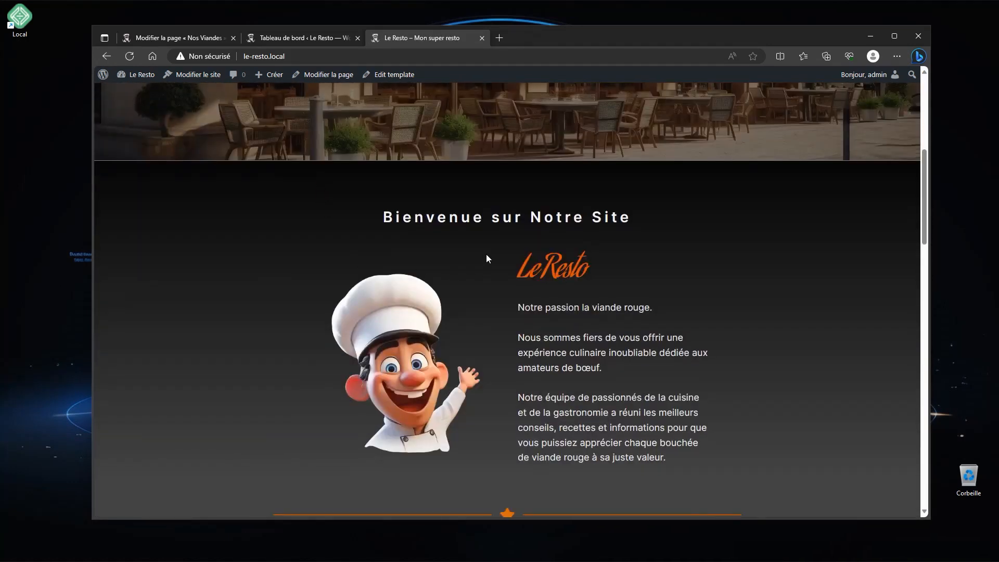
scroll(484, 258, "up", 8)
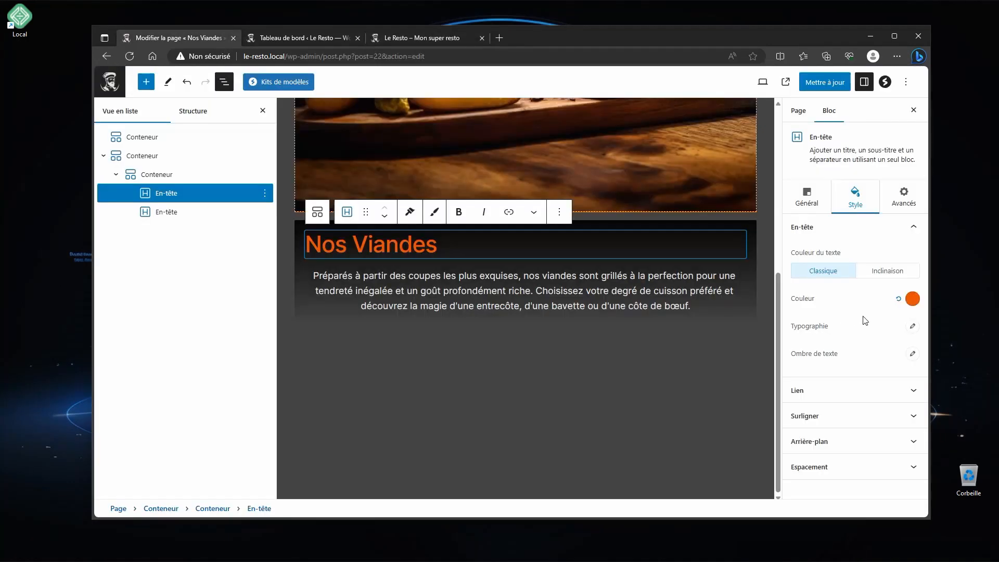
- Set the Nos Viandes heading's font family to Aguafina Script
left_click(912, 326)
left_click(871, 355)
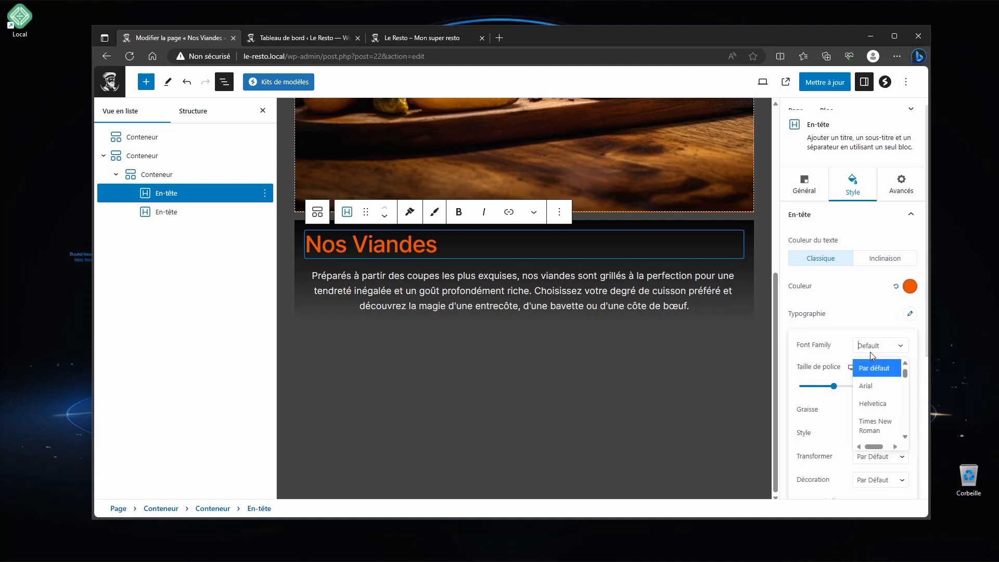
type("agu")
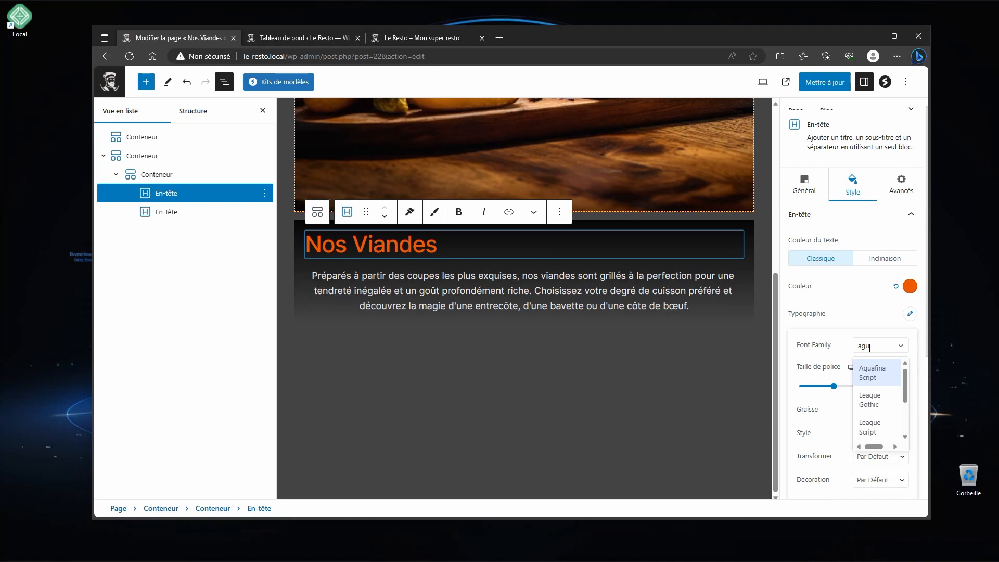
left_click(882, 375)
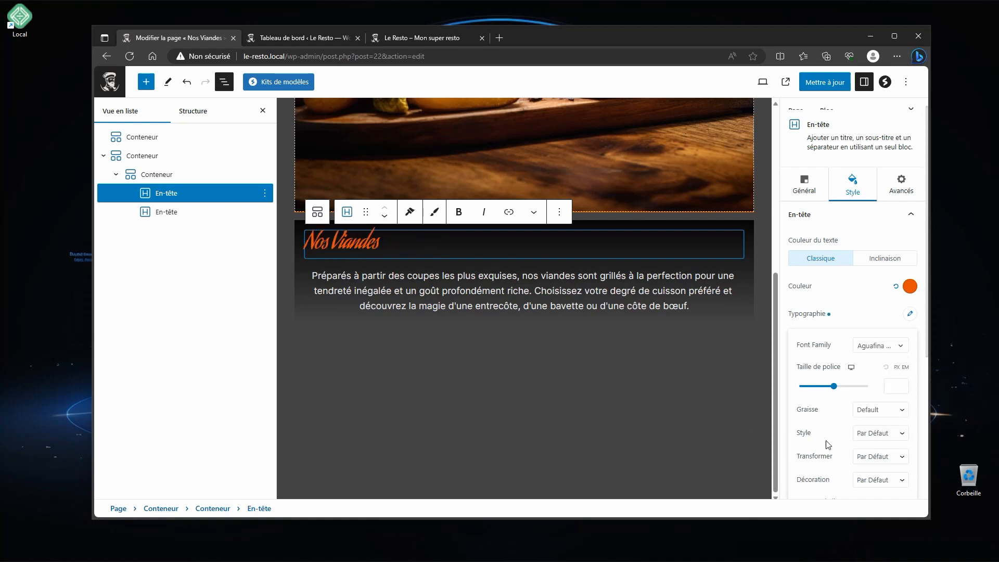
- Set the Nos Viandes heading's font size to 50 px
left_click(907, 384)
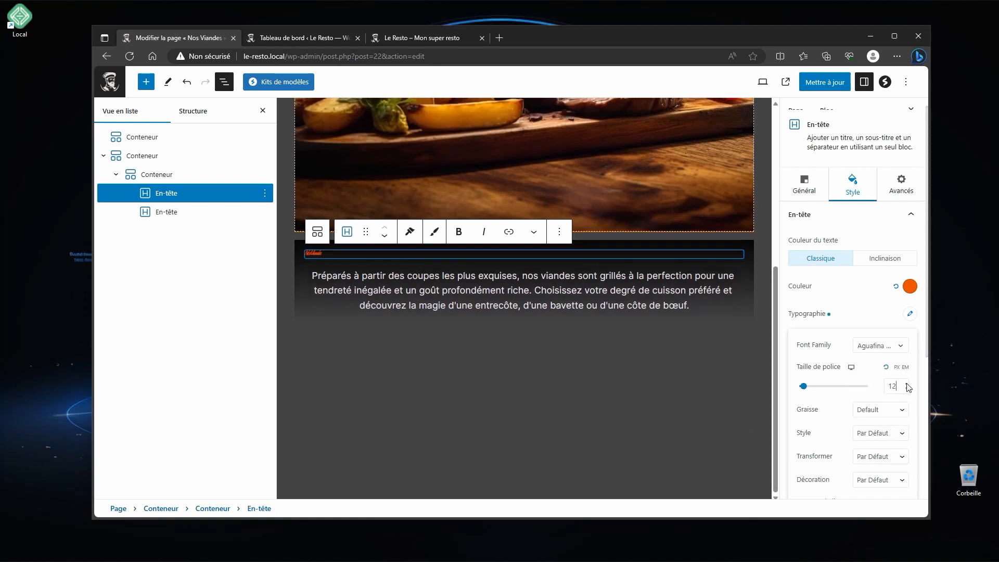
left_click(907, 384)
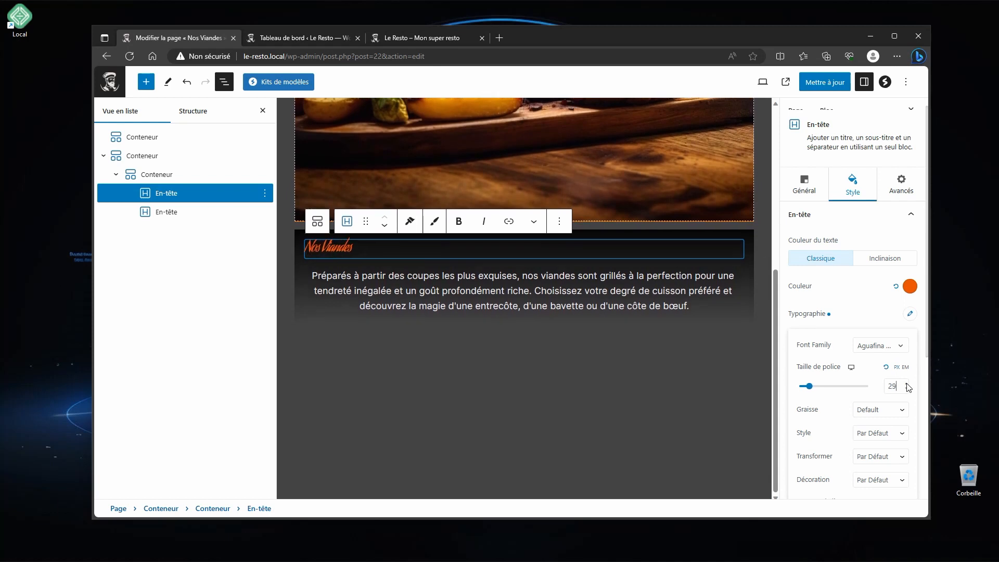
left_click(907, 389)
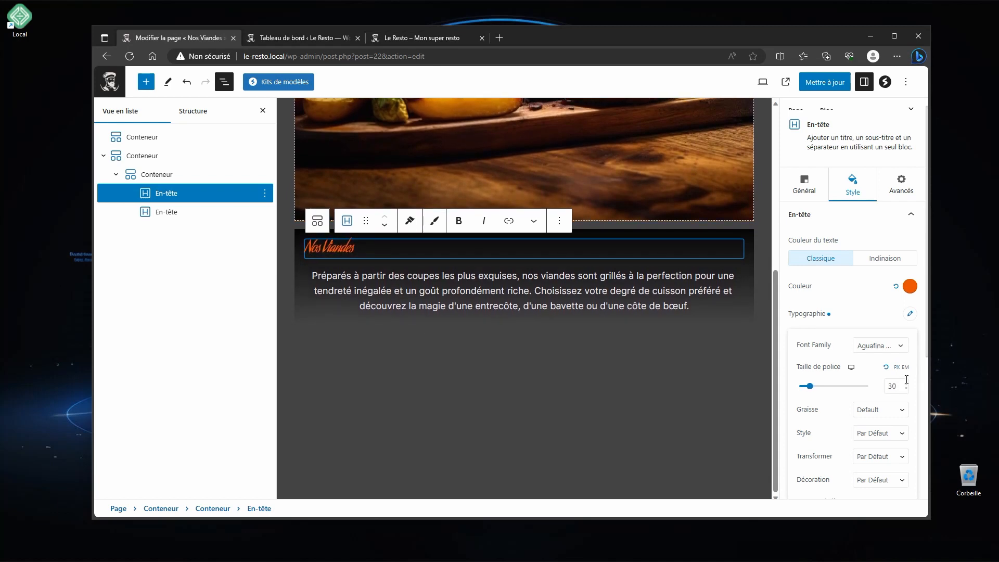
left_click(906, 384)
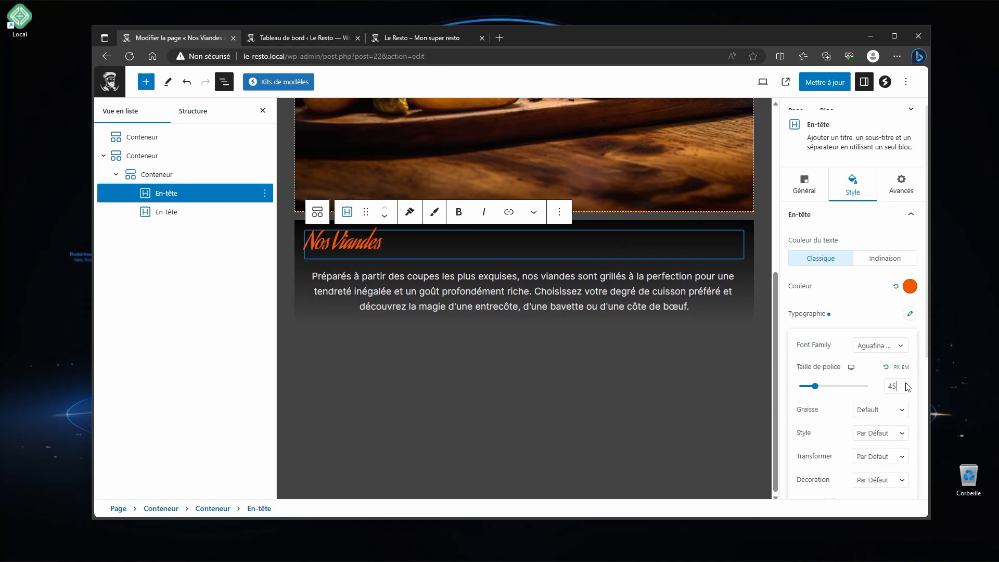
left_click(907, 385)
left_click(907, 384)
left_click(907, 384)
left_click(907, 385)
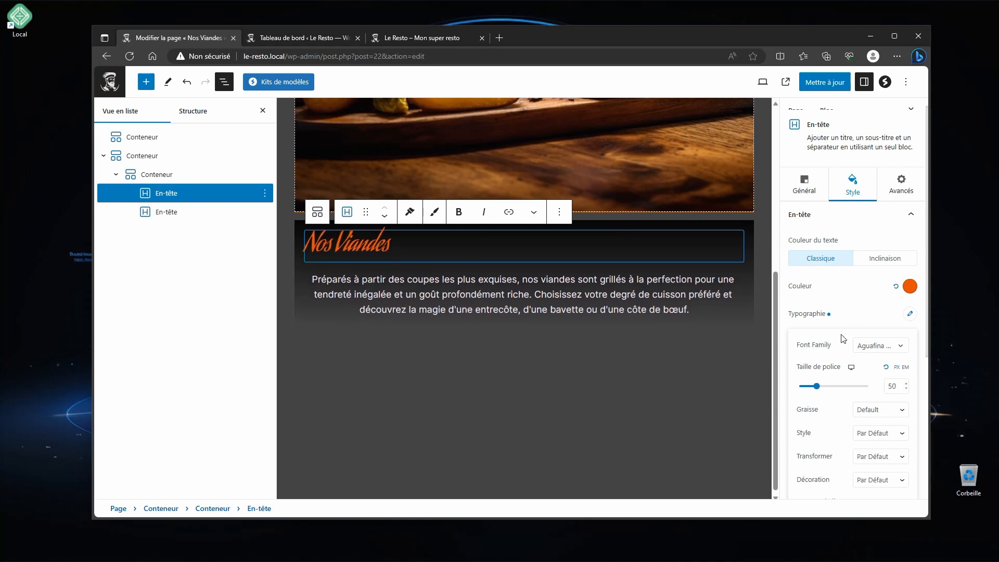
- Centre the Nos Viandes heading and change its tag to P
left_click(807, 190)
left_click(856, 270)
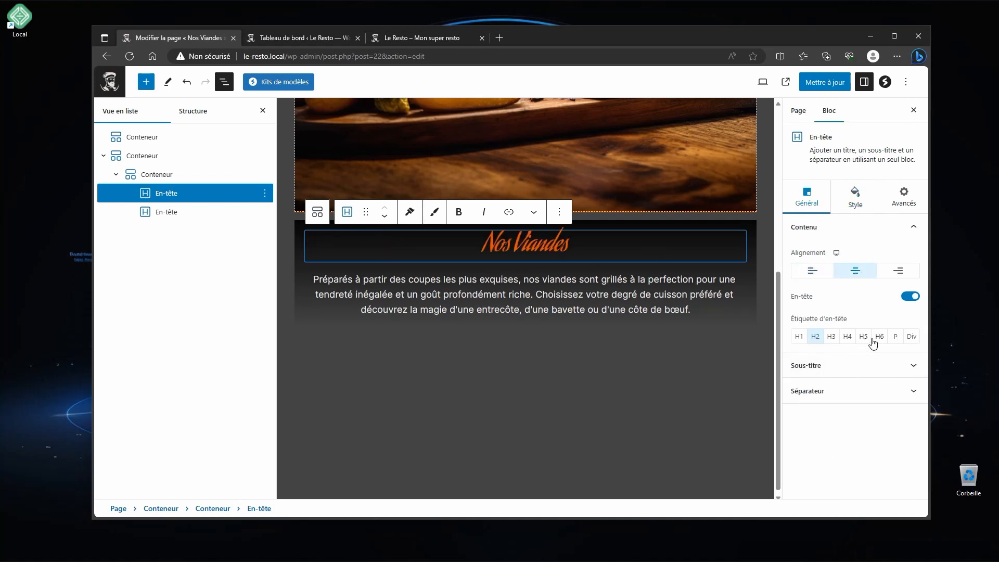
left_click(848, 338)
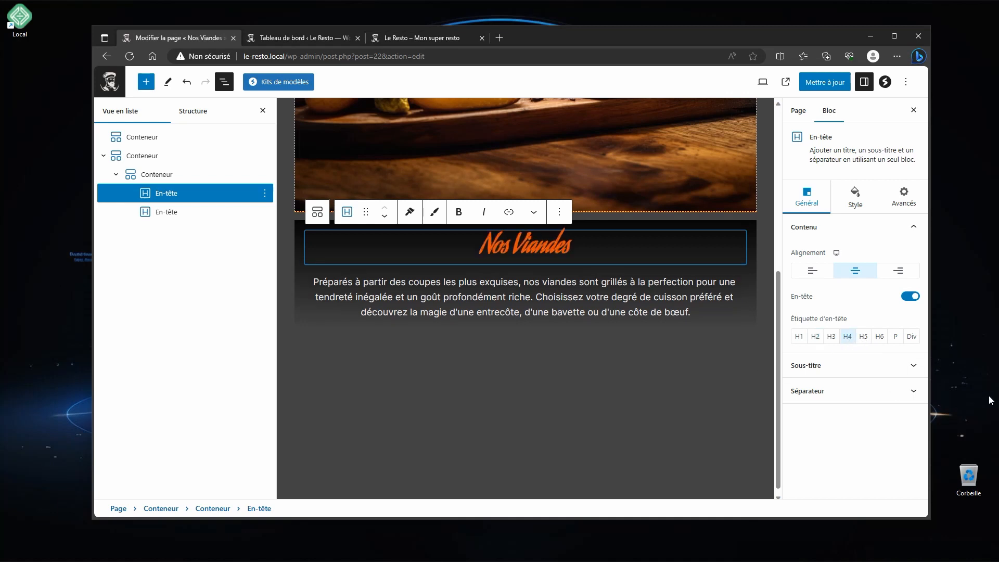
left_click(880, 337)
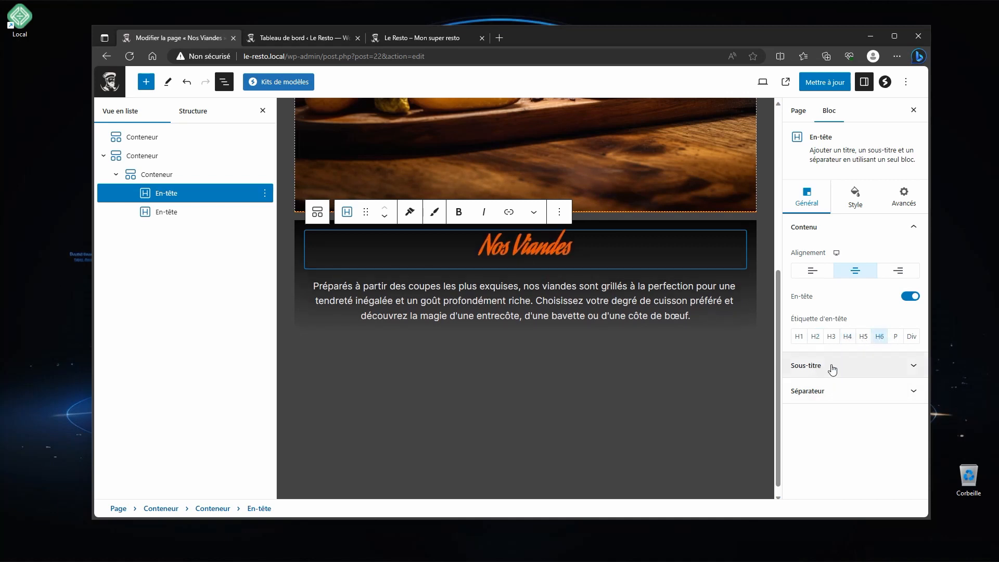
left_click(896, 337)
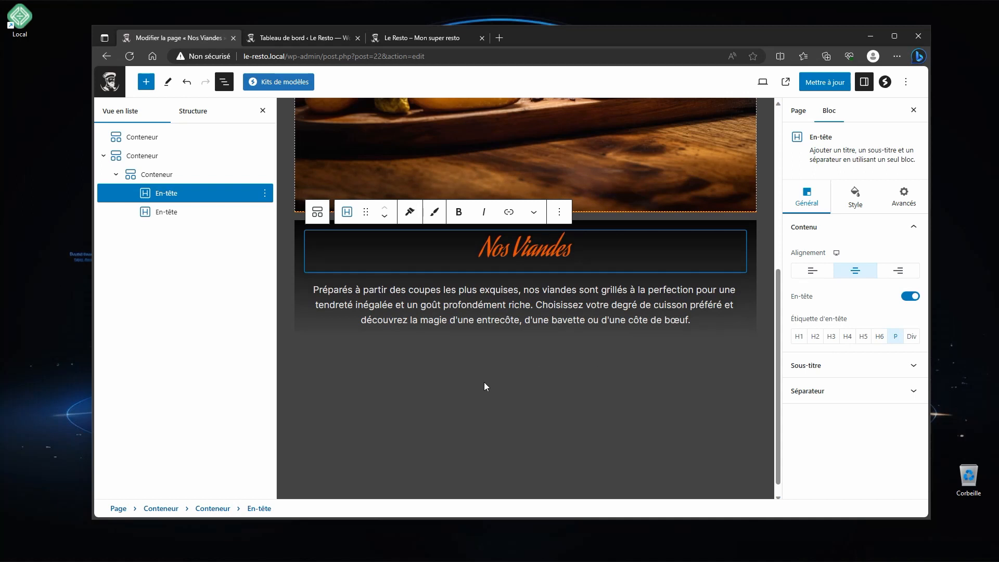
- Unlink the nested container's inner margins and set only the top one to 80 px
left_click(150, 176)
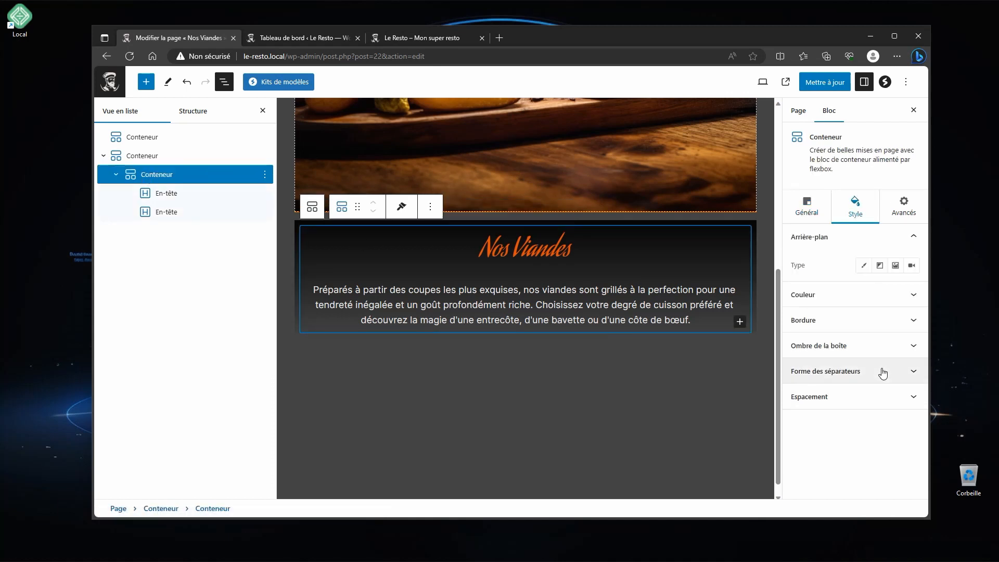
left_click(866, 398)
left_click(909, 416)
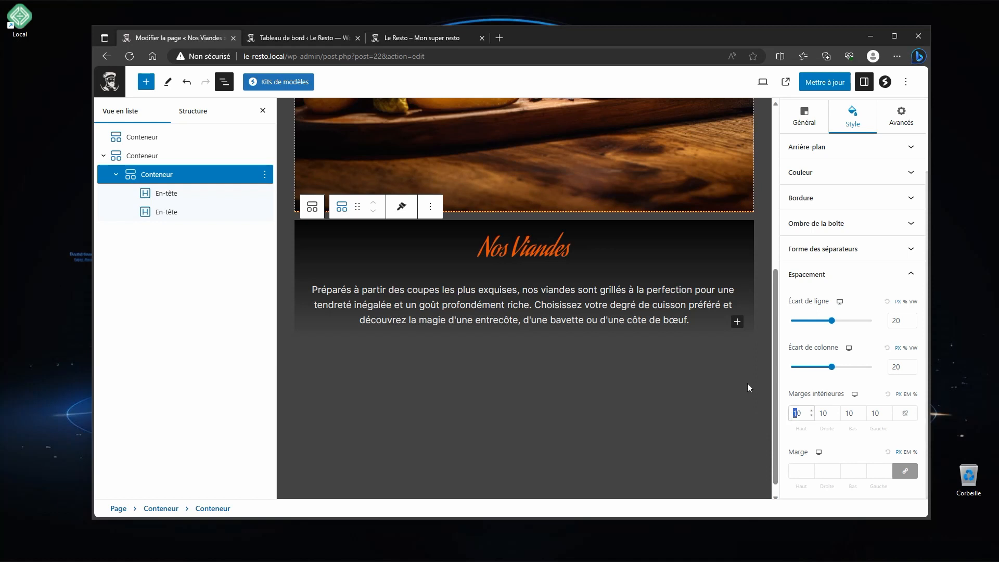
type("8")
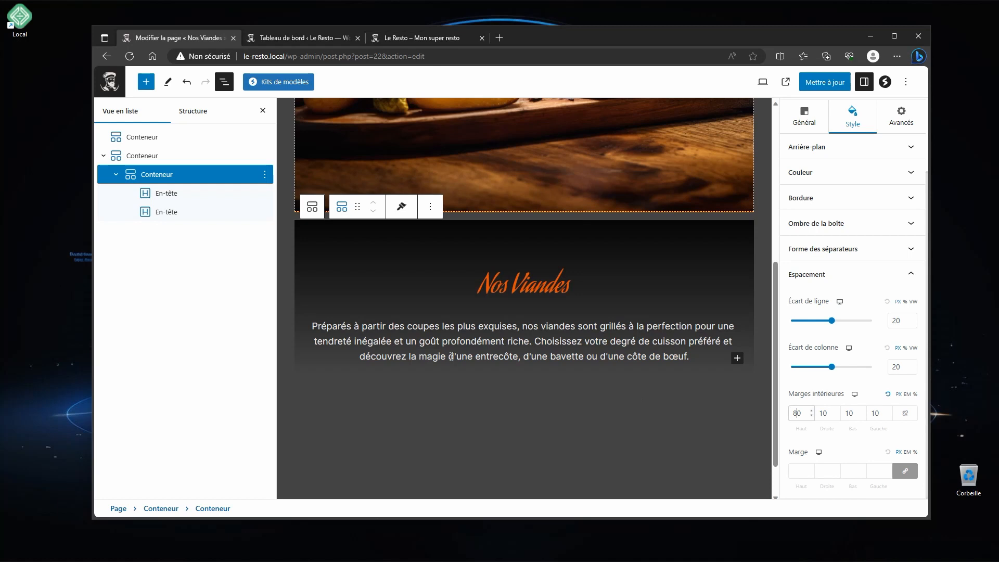
- Insert a Spectra separator block below the Nos Viandes gradient container
left_click(150, 157)
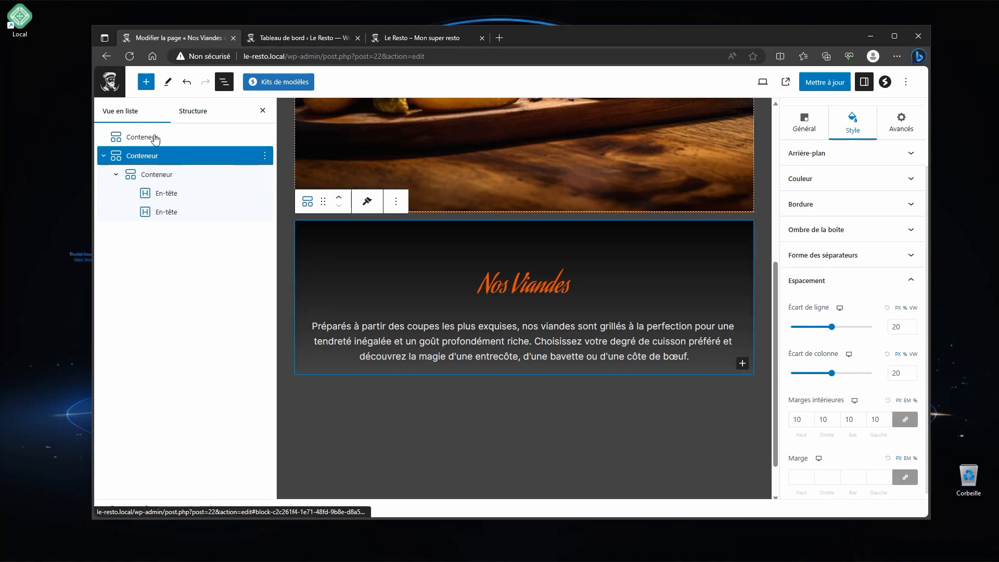
left_click(147, 85)
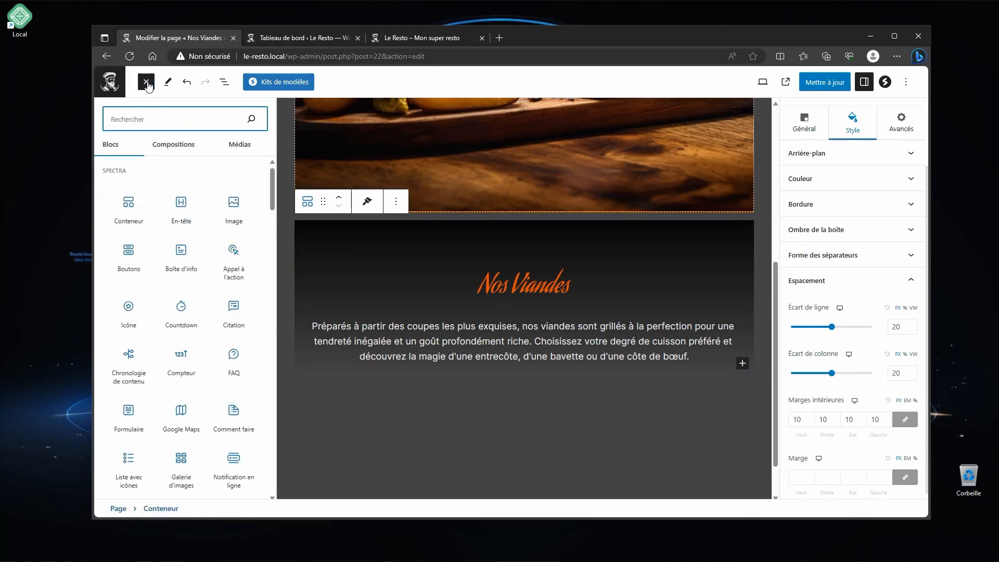
type("spe")
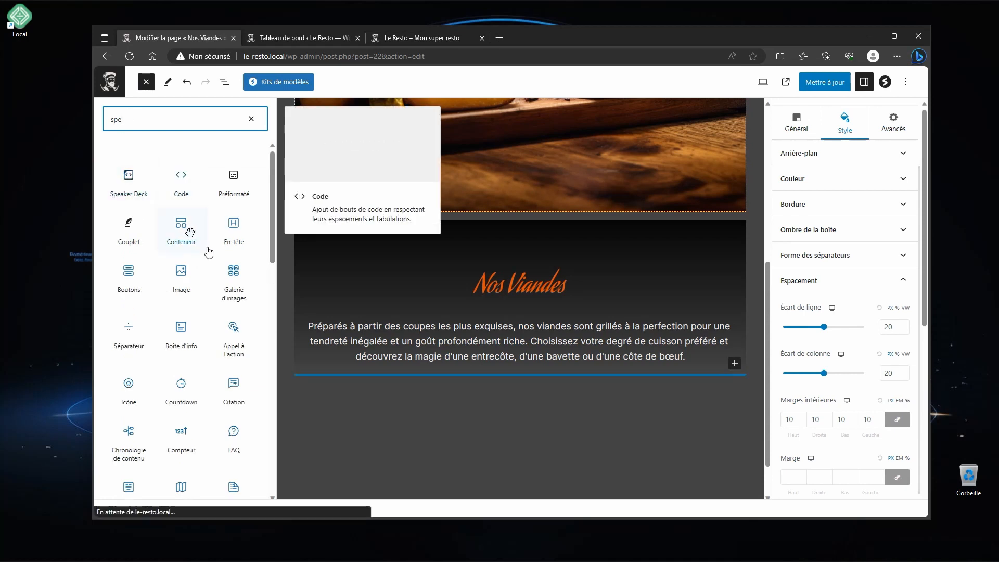
left_click(171, 251)
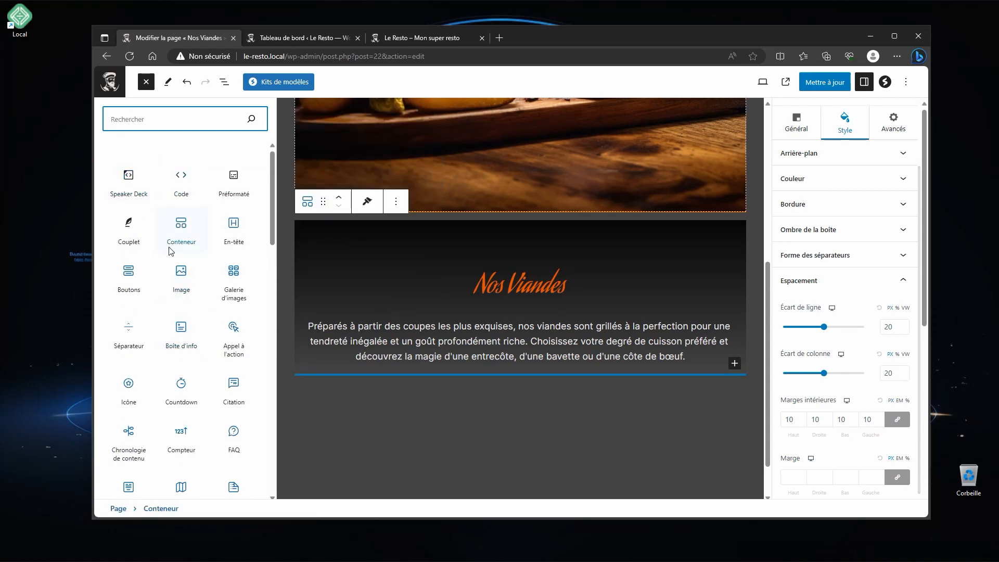
type("sep")
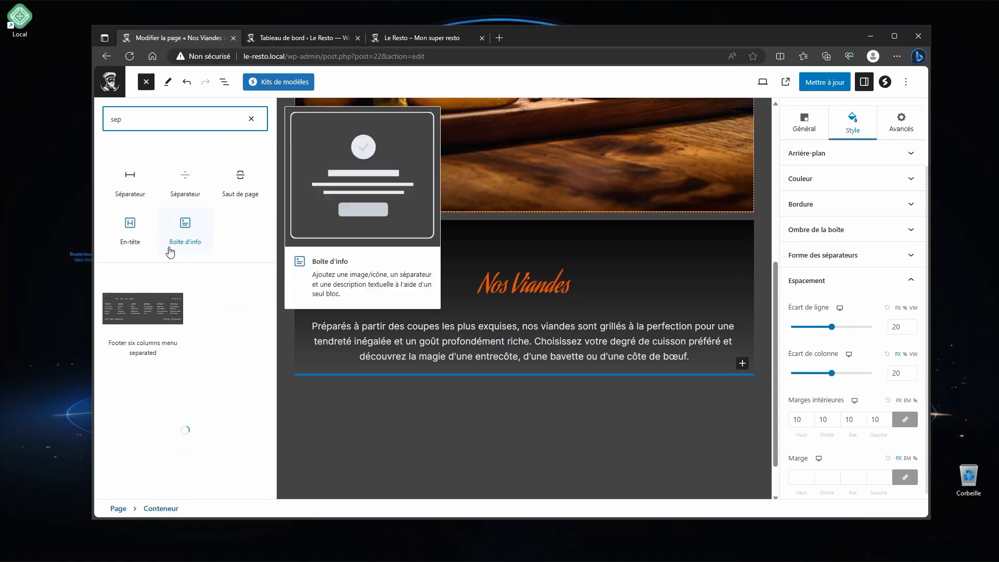
left_click(184, 187)
scroll(426, 430, "down", 2)
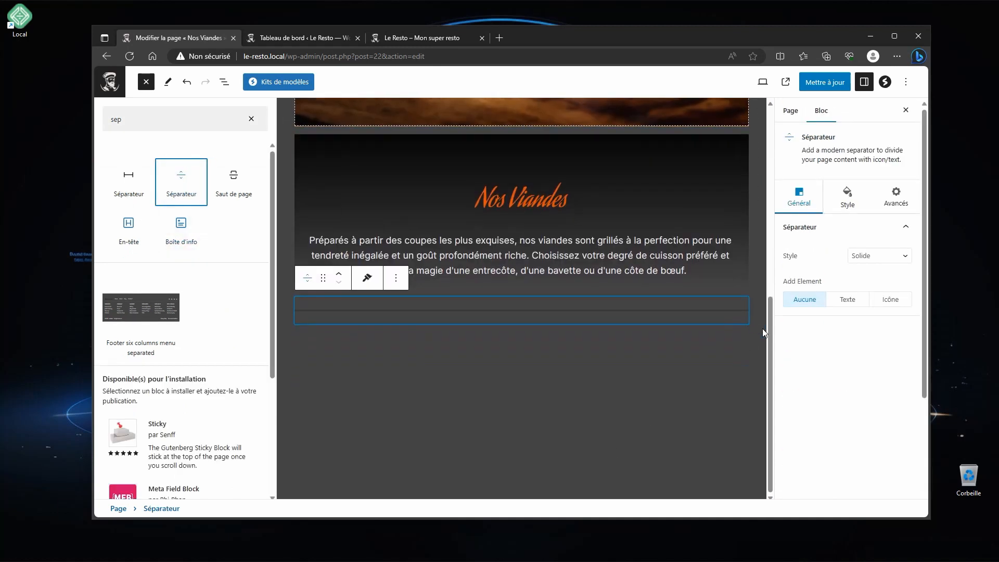
- Try the text and icon elements on the separator, then restore the Aucune option with the Solide style
left_click(867, 260)
left_click(867, 260)
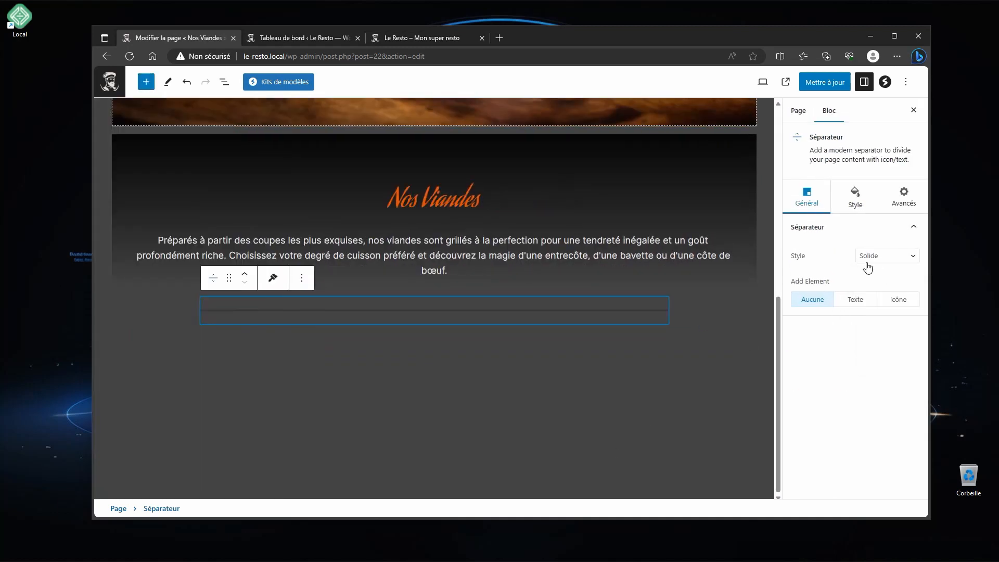
left_click(859, 303)
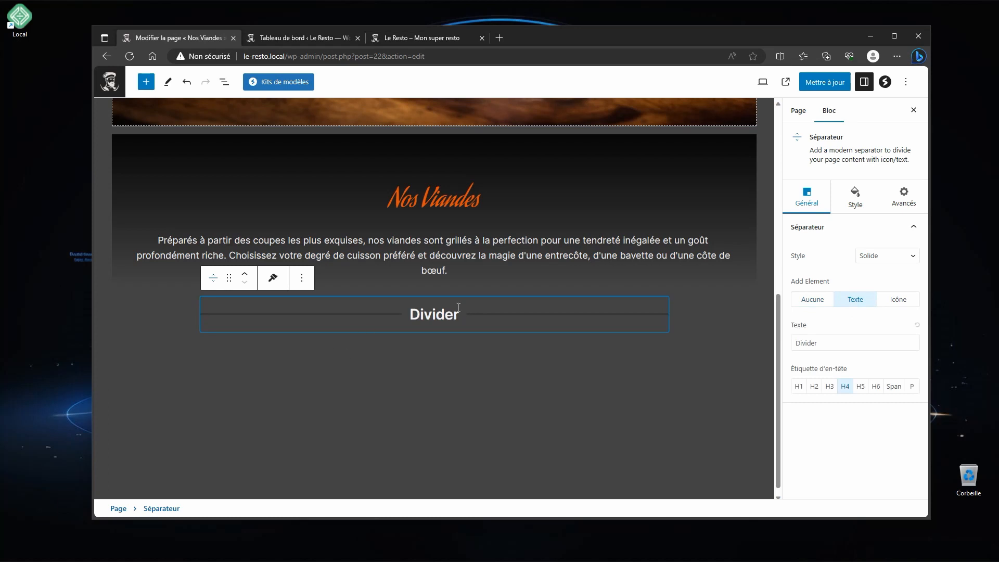
left_click(897, 301)
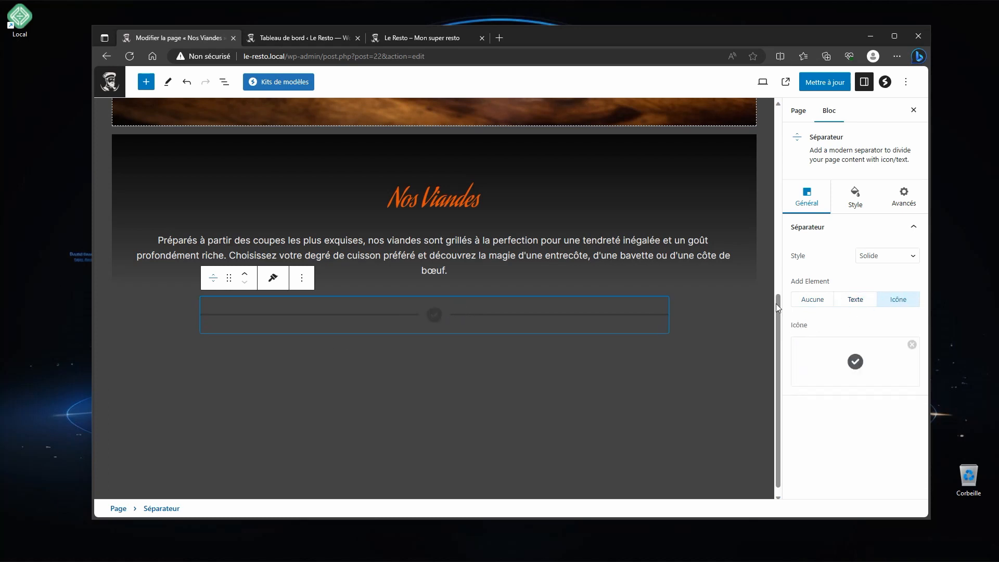
left_click(817, 299)
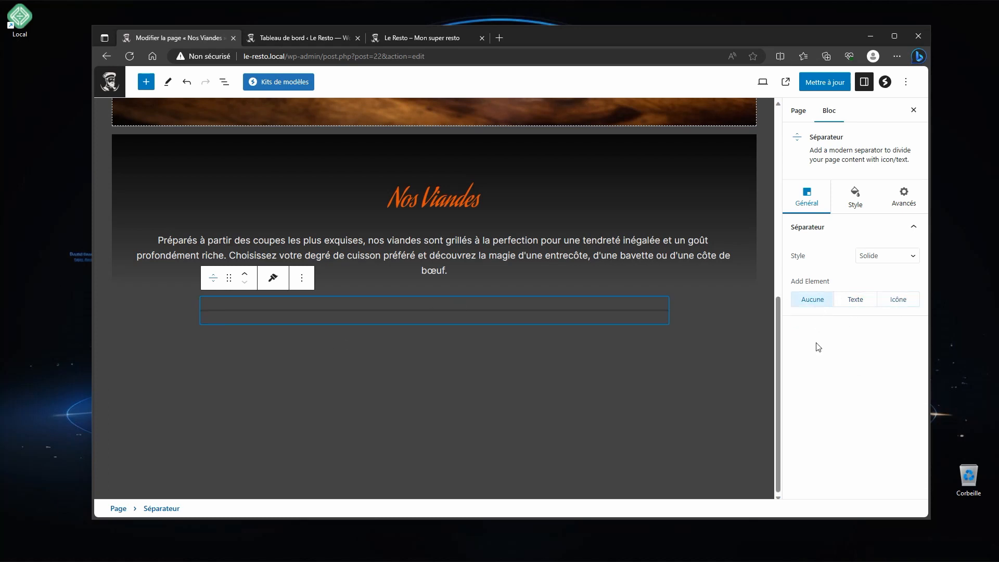
left_click(883, 259)
left_click(883, 260)
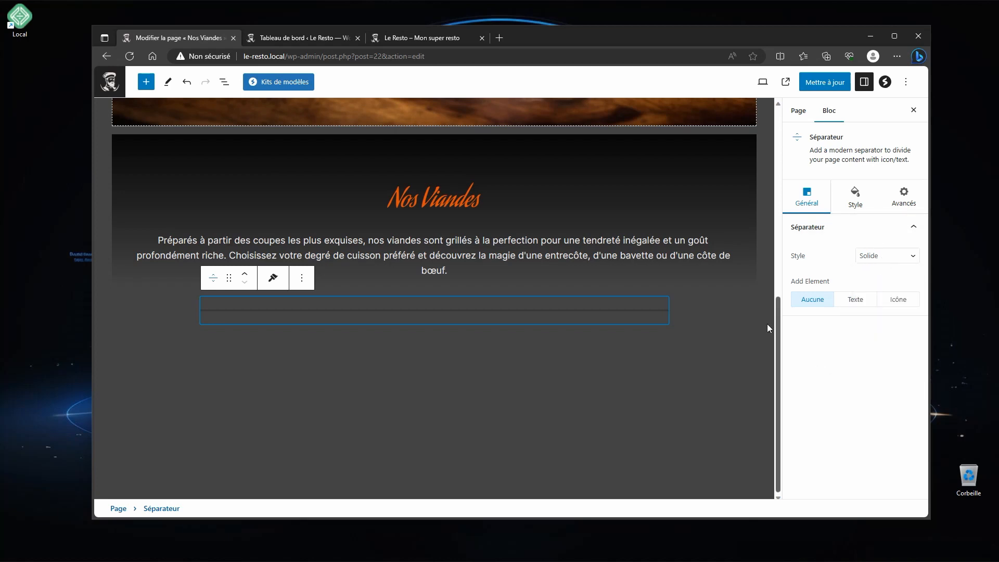
- Set the separator's colour to orange DA6A00
left_click(853, 197)
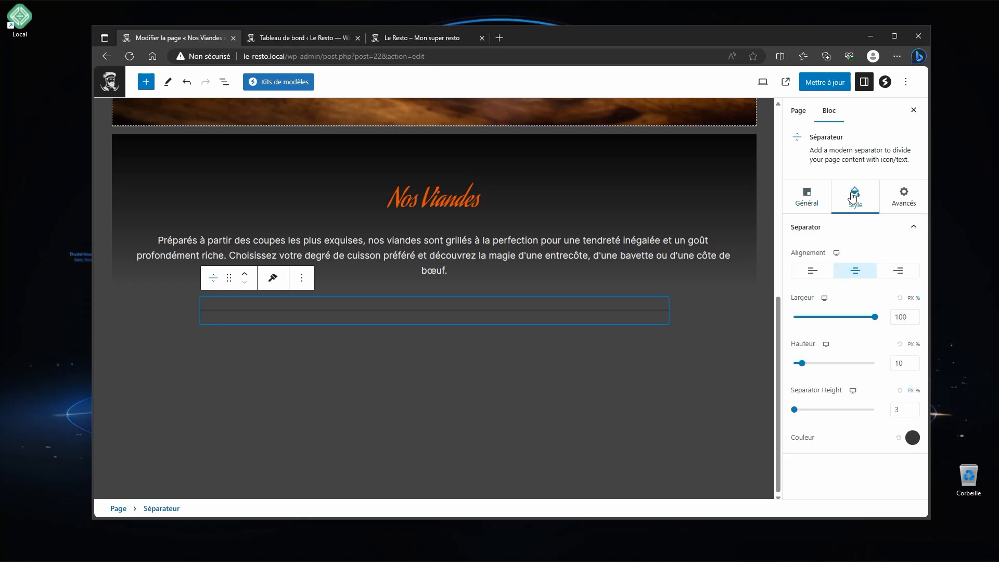
left_click(912, 439)
left_click(905, 371)
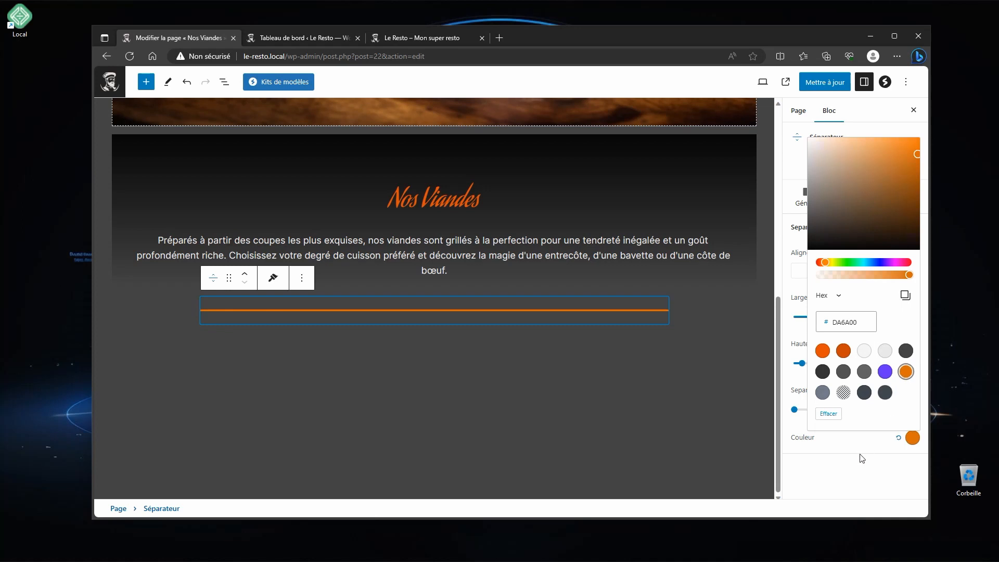
left_click(861, 461)
- Set the separator line's thickness to 1 px for desktop
left_click(917, 413)
left_click(917, 414)
left_click(917, 414)
left_click(917, 407)
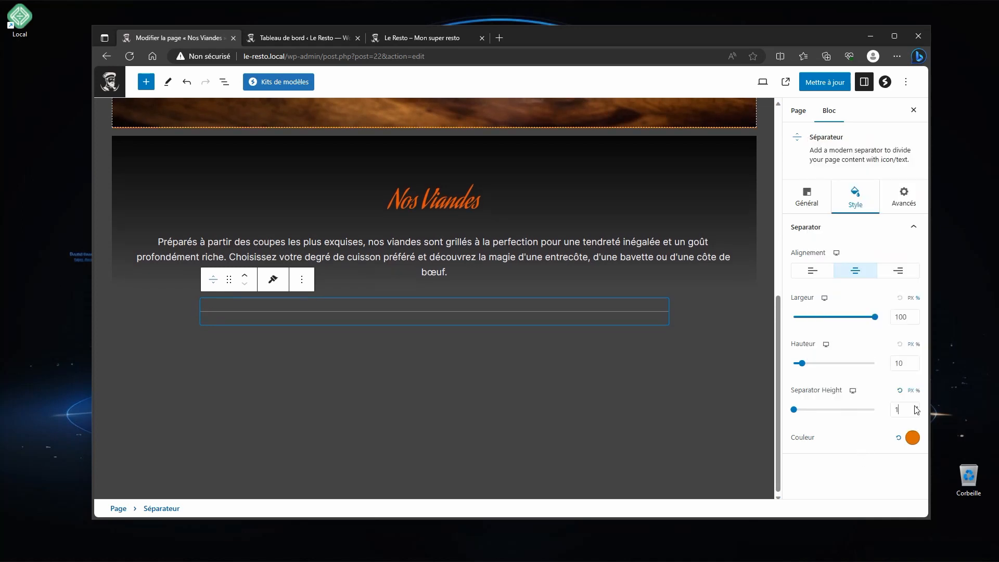
- Set the separator line's thickness to 1 px for tablet and mobile, and return to the desktop preview
left_click(864, 390)
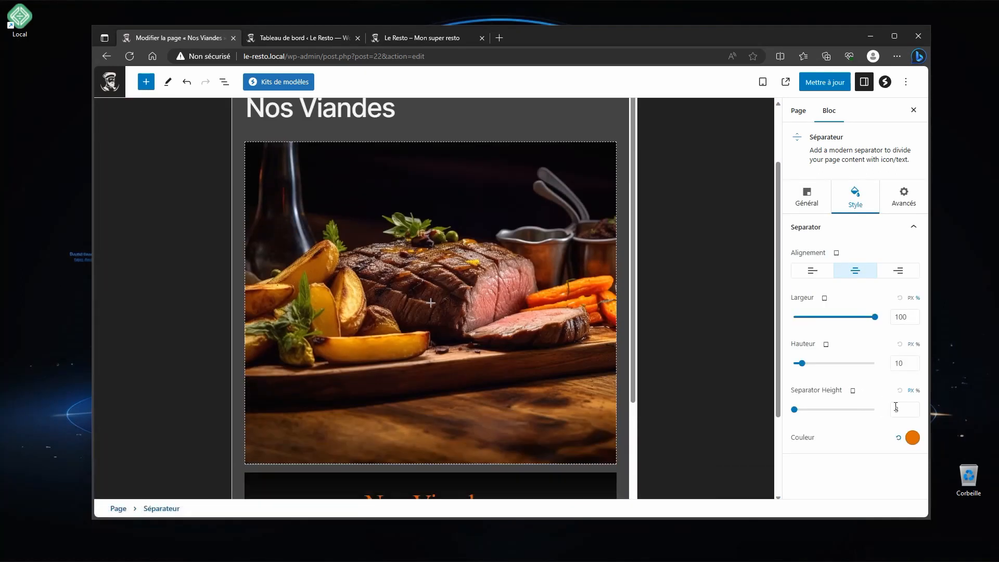
left_click(916, 413)
left_click(916, 413)
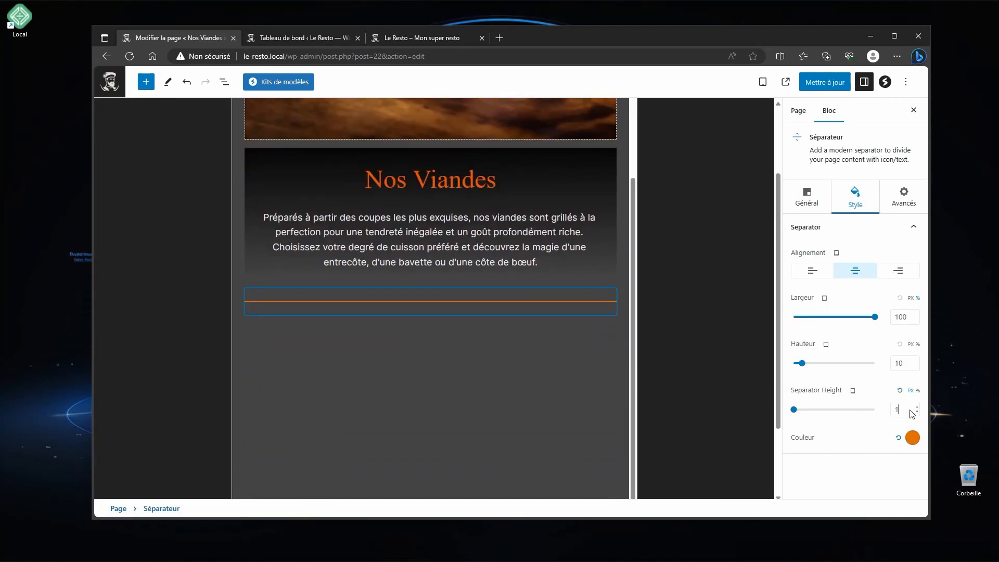
left_click(853, 391)
left_click(876, 391)
left_click(918, 413)
left_click(917, 413)
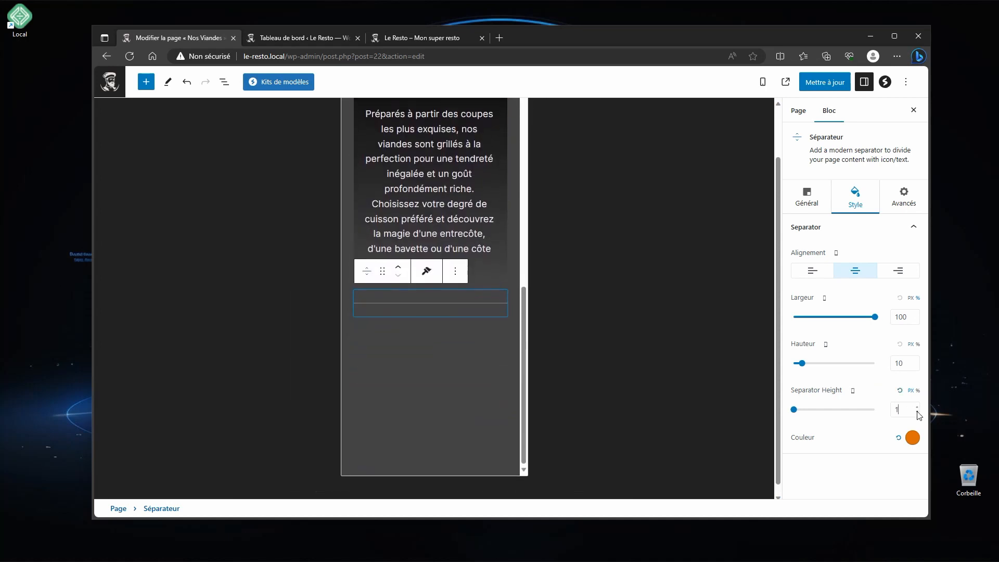
left_click(852, 392)
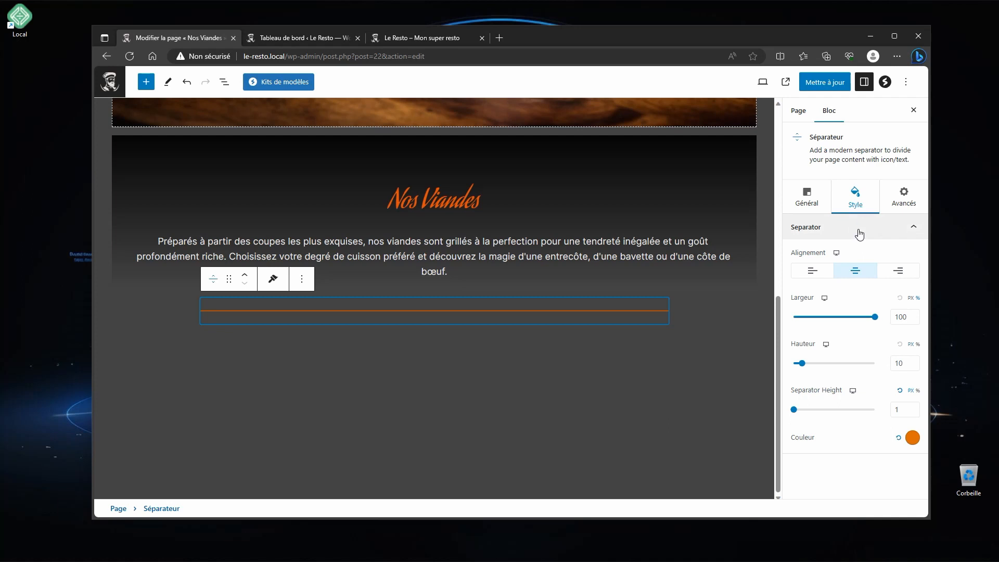
- Set the separator's overall height (Hauteur) to 30 px and save the page
left_click_drag(805, 367, 819, 367)
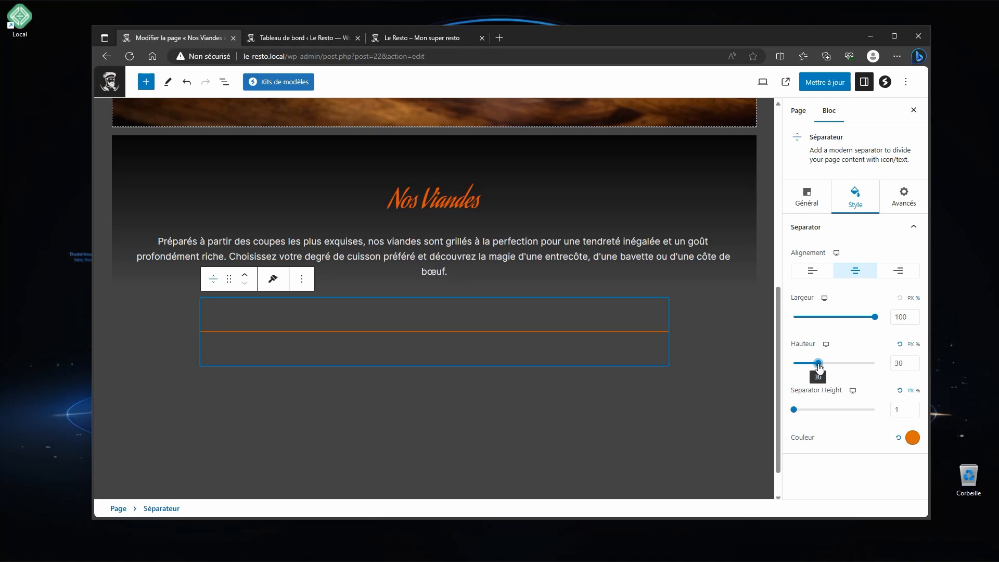
key("ctrl+s")
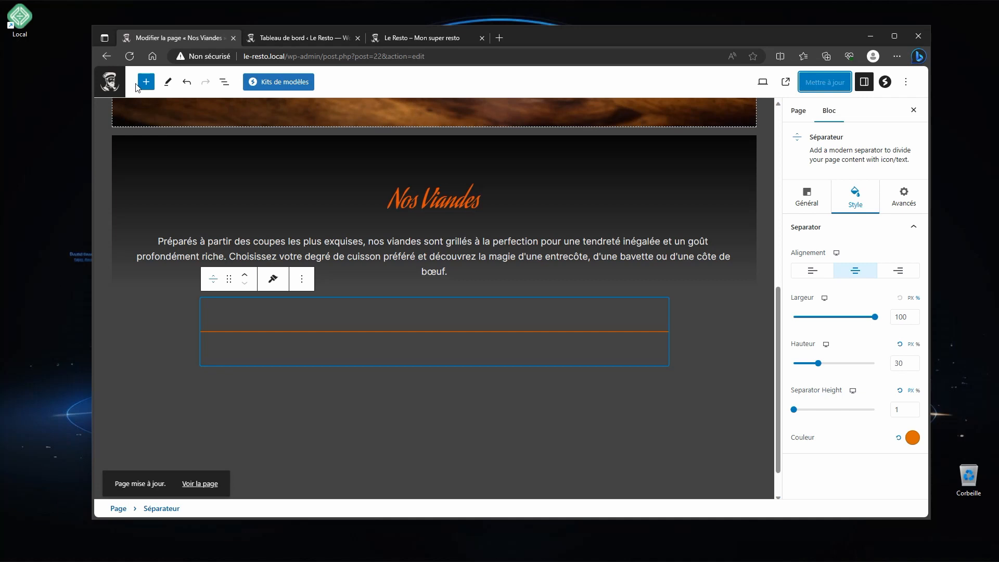
- Insert a new container with a single-column layout below the separator
left_click(225, 82)
left_click(147, 82)
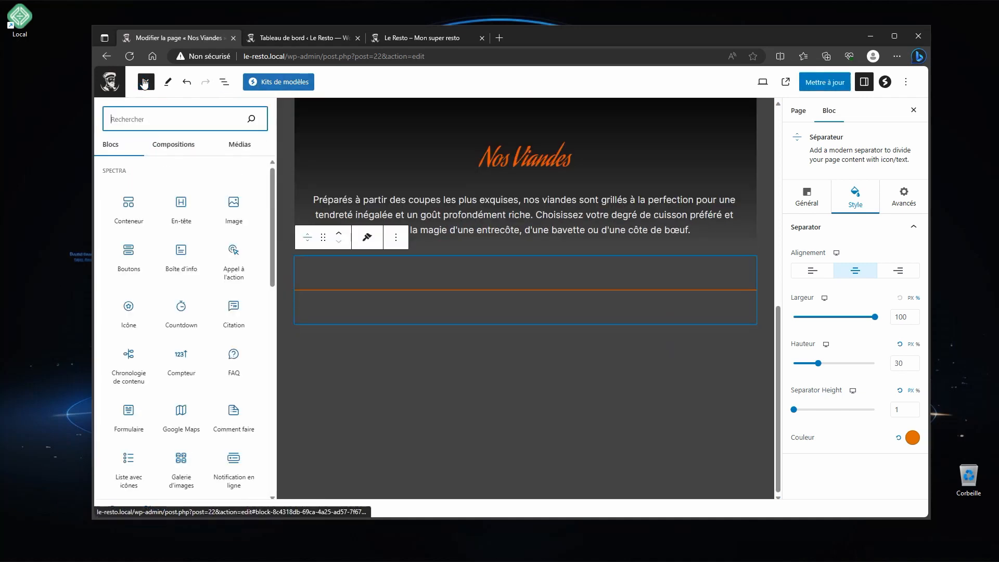
left_click(129, 204)
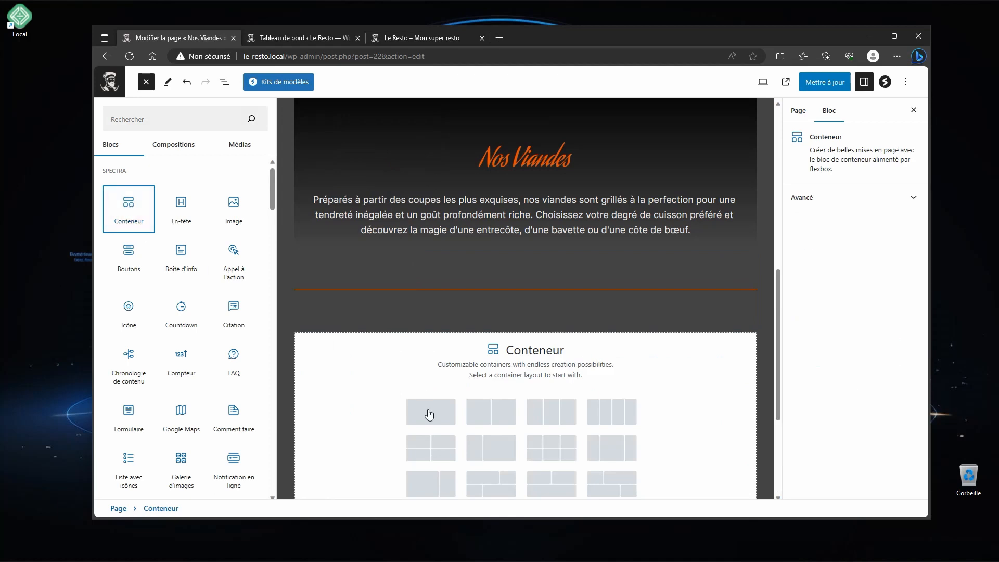
left_click(328, 422)
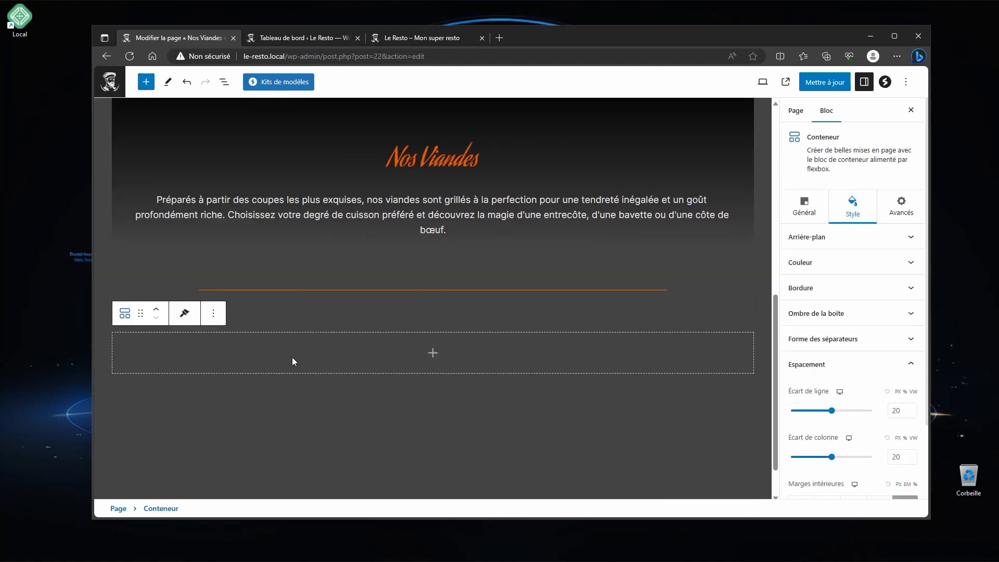
- Nest a container inside the new container and duplicate it
left_click(433, 354)
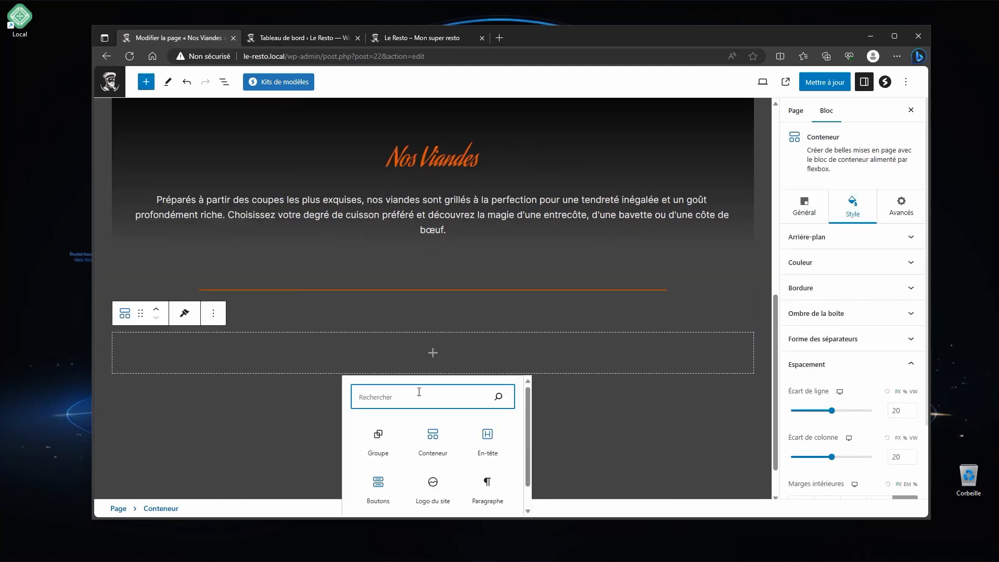
left_click(432, 416)
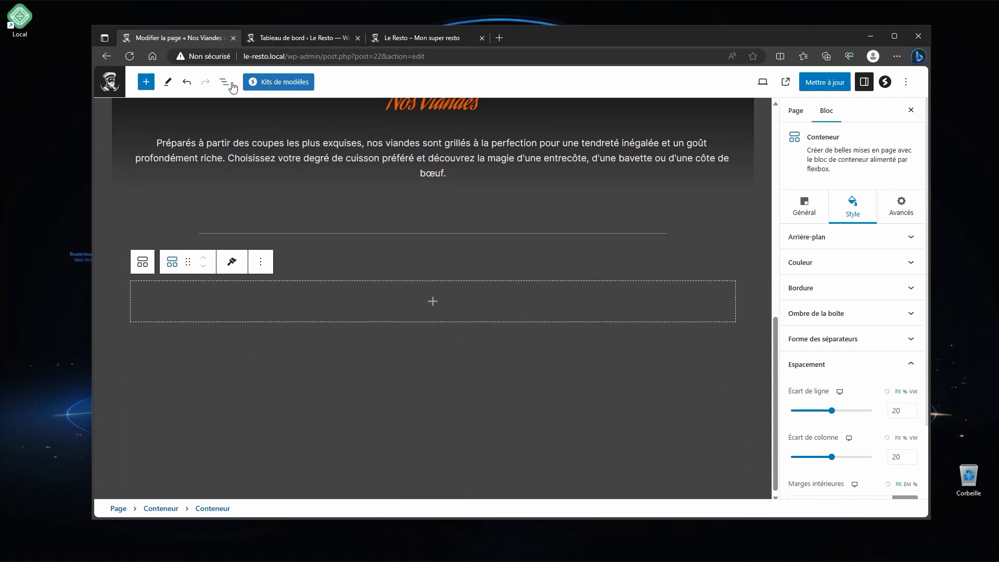
left_click(228, 85)
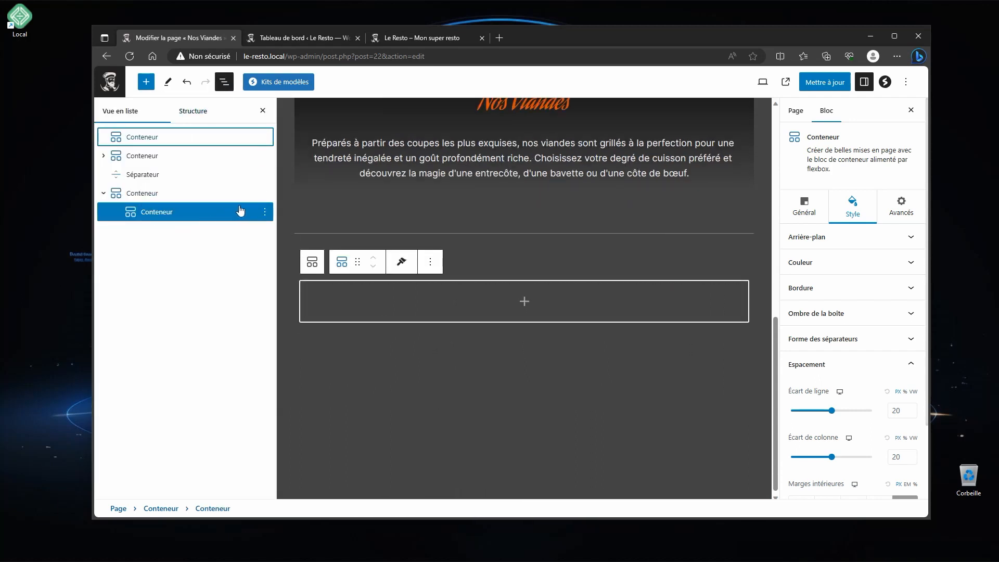
left_click(265, 213)
left_click(279, 276)
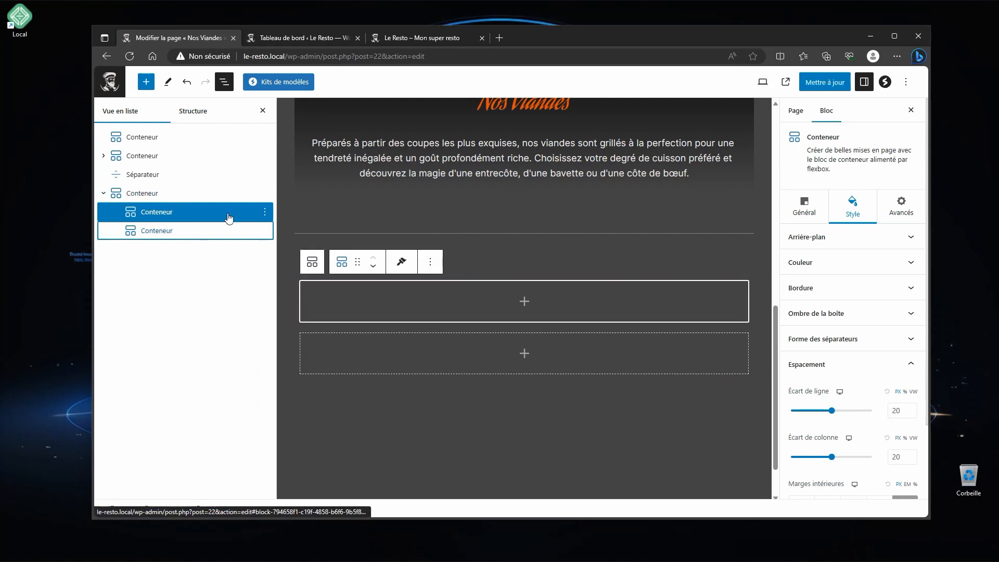
- Set the parent container's flex direction to row and align its two nested containers to the top
left_click(155, 196)
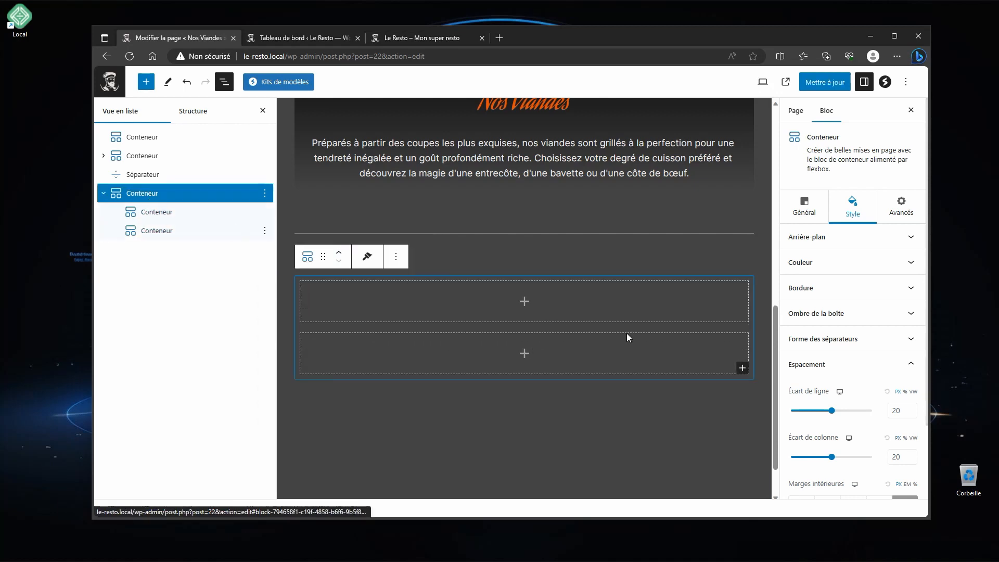
left_click(805, 207)
scroll(820, 468, "down", 2)
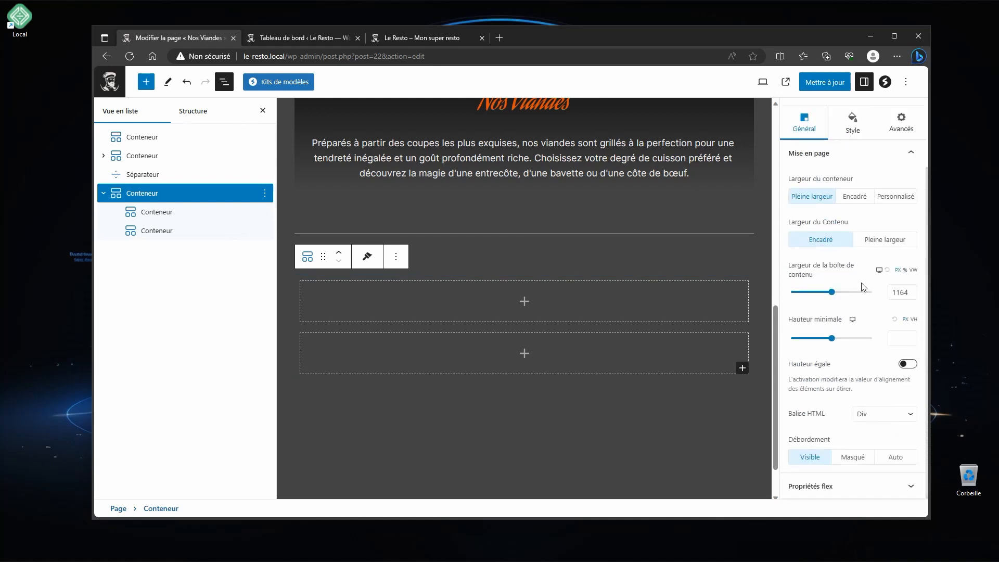
left_click(824, 487)
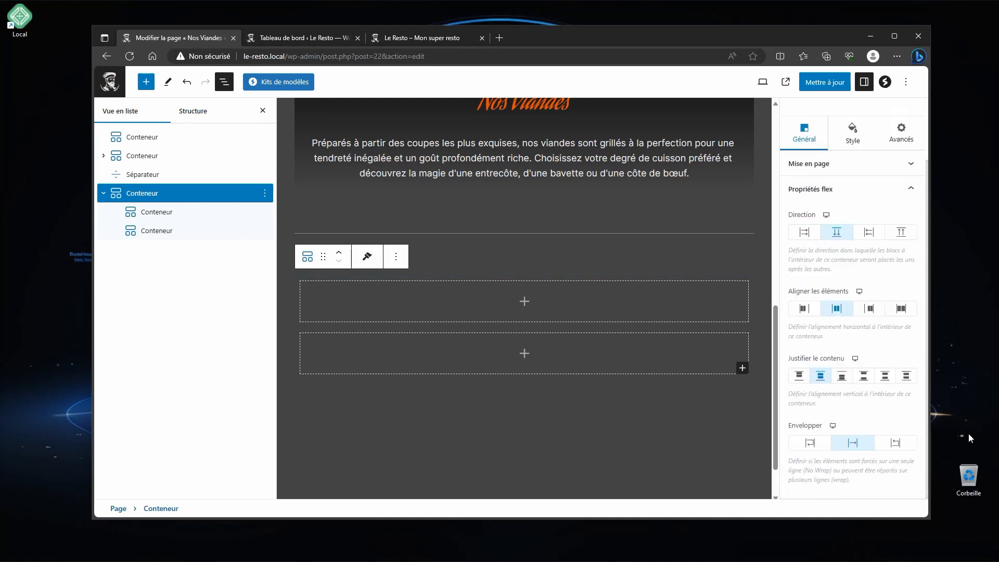
left_click(805, 235)
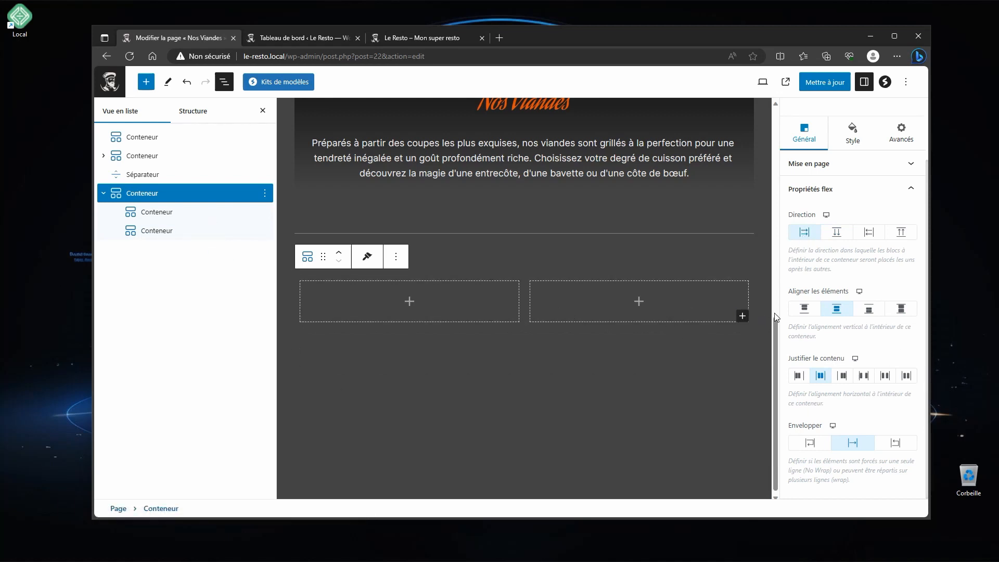
left_click(804, 311)
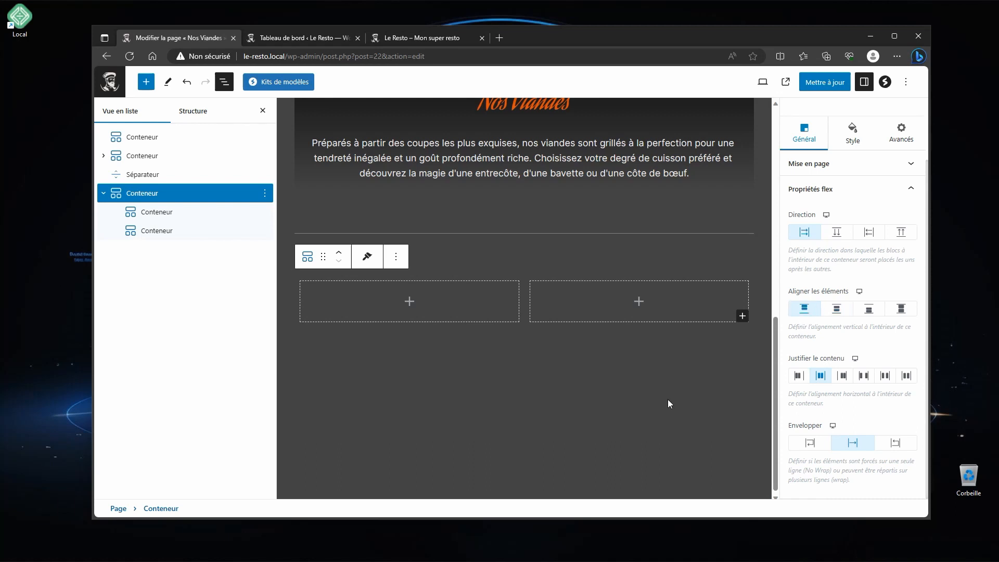
- Insert a Spectra image block into the first nested container of the row
left_click(410, 305)
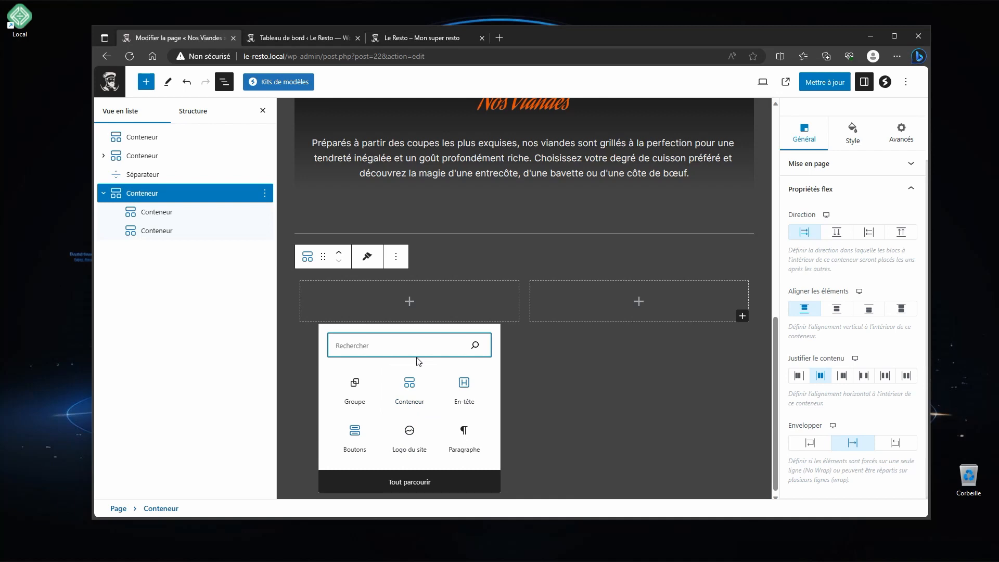
type("ima")
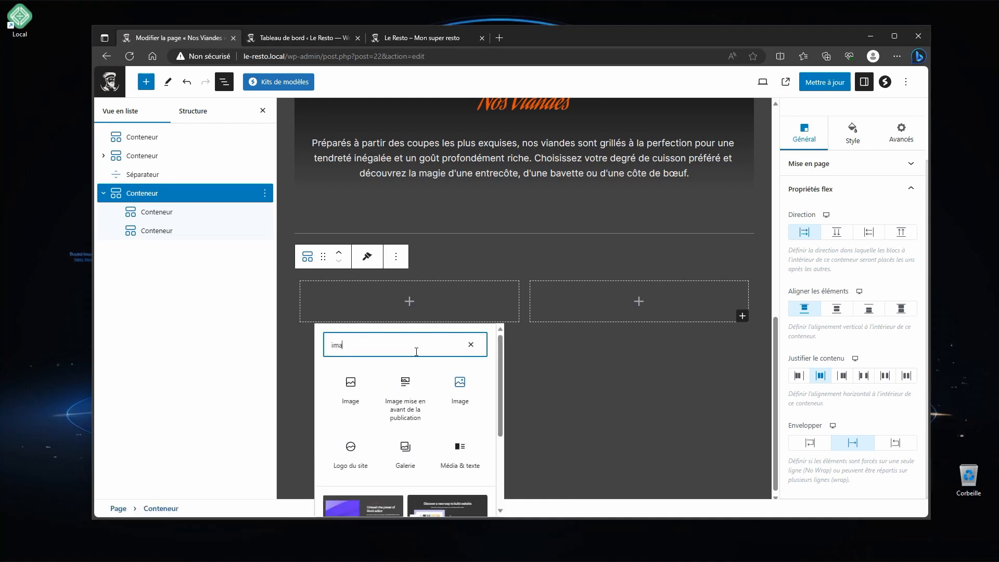
left_click(463, 394)
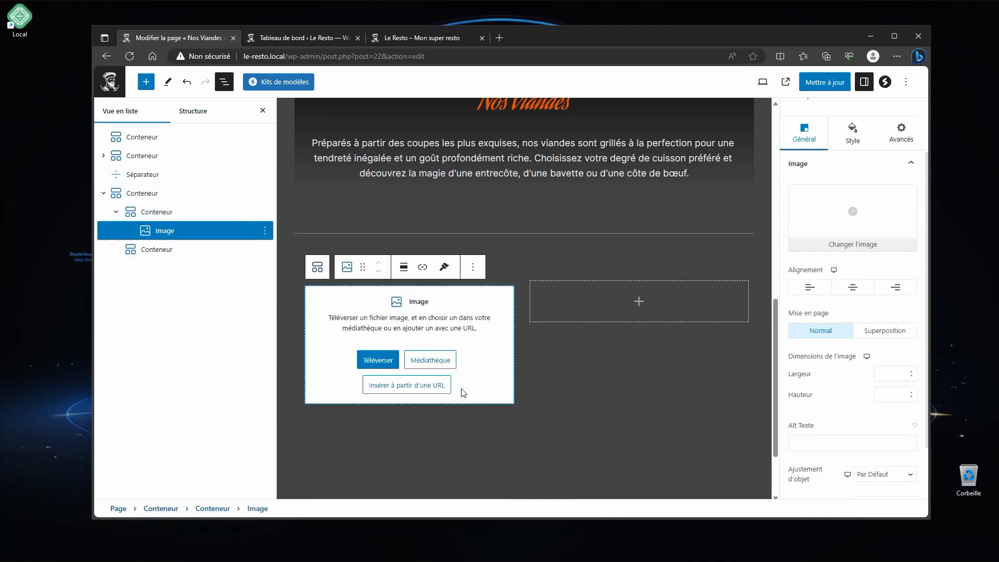
- Choose Viande-01.jpg from the media library as the picture of the new image block
scroll(429, 360, "down", 1)
left_click(432, 321)
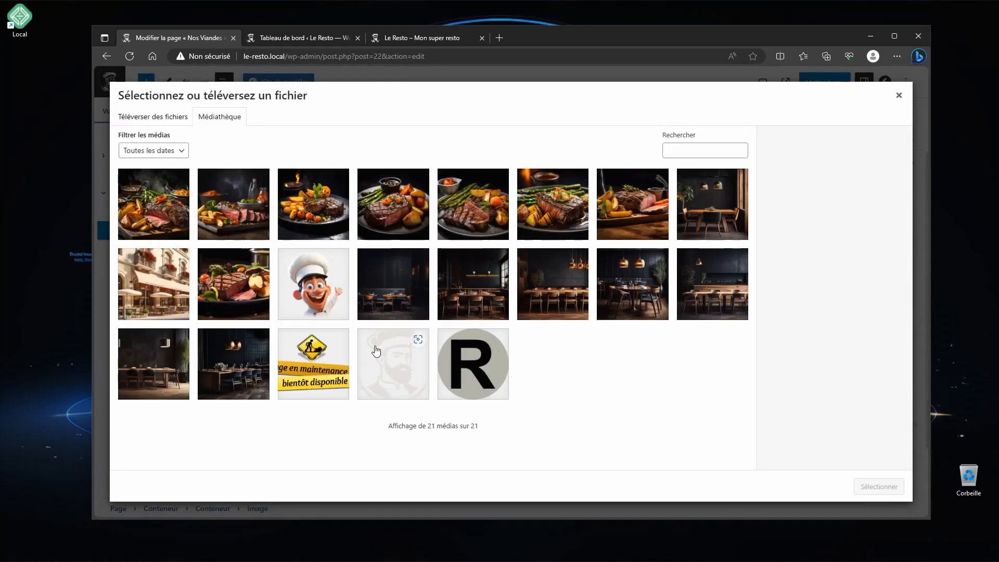
left_click(559, 208)
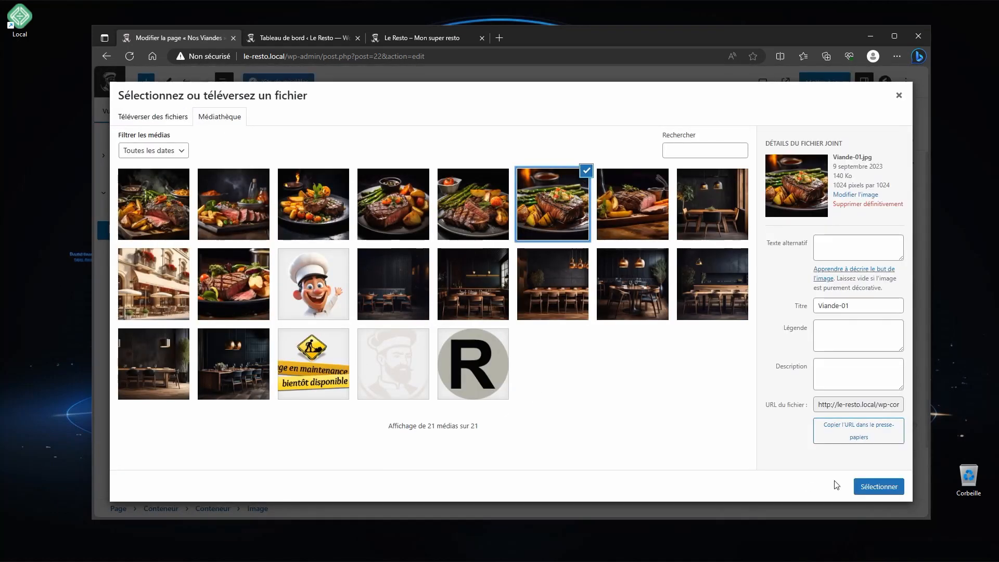
left_click(864, 487)
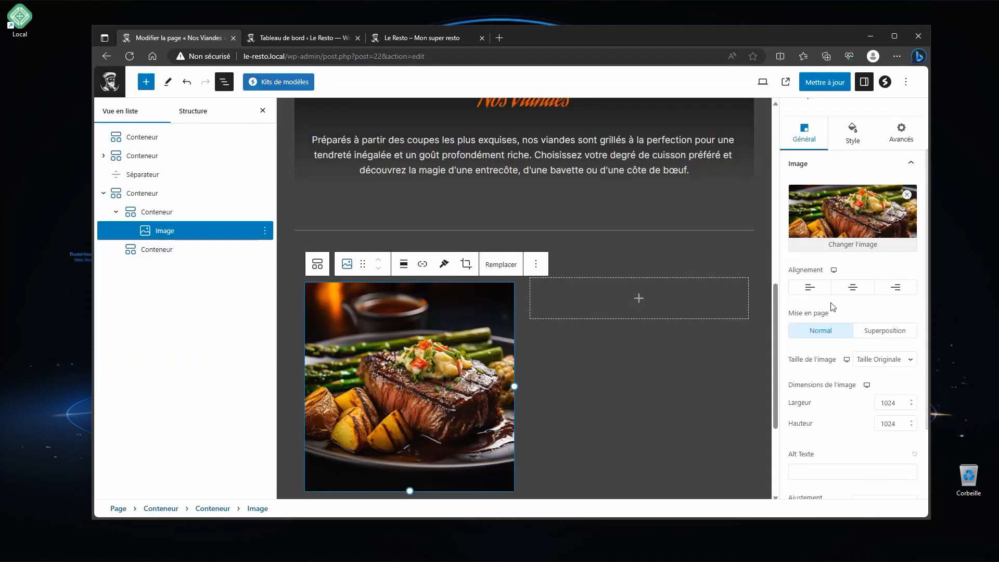
- Set the steak image's hover effect to Zoom Avant and keep its object fit at Par Défaut
scroll(856, 325, "down", 1)
scroll(828, 357, "down", 1)
scroll(835, 363, "up", 1)
scroll(843, 367, "down", 1)
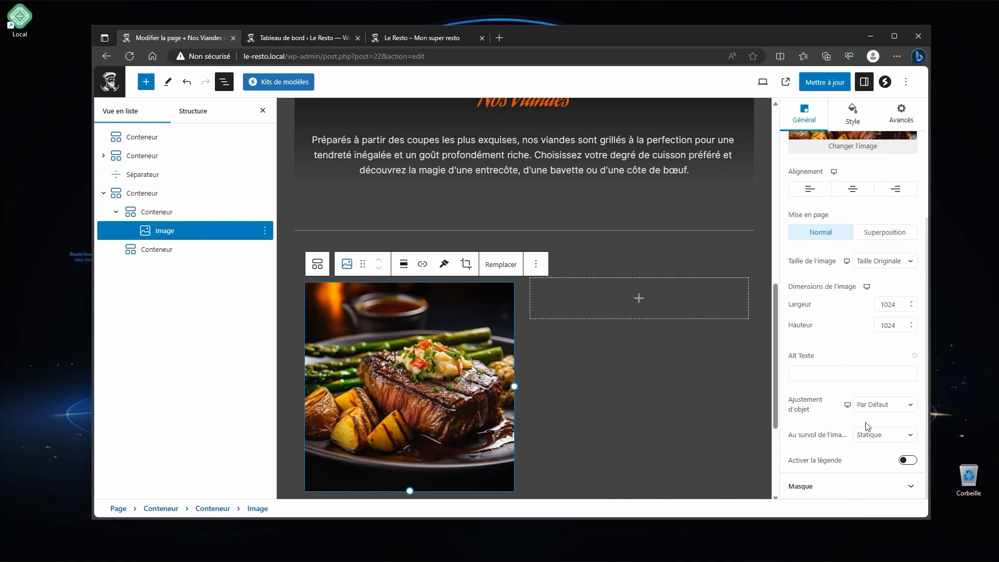
left_click(892, 438)
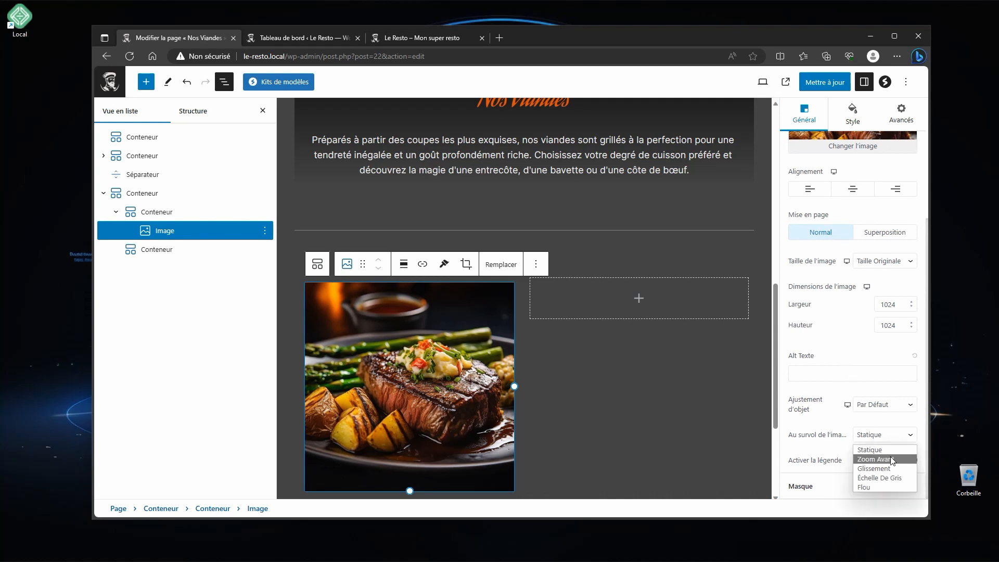
left_click(878, 459)
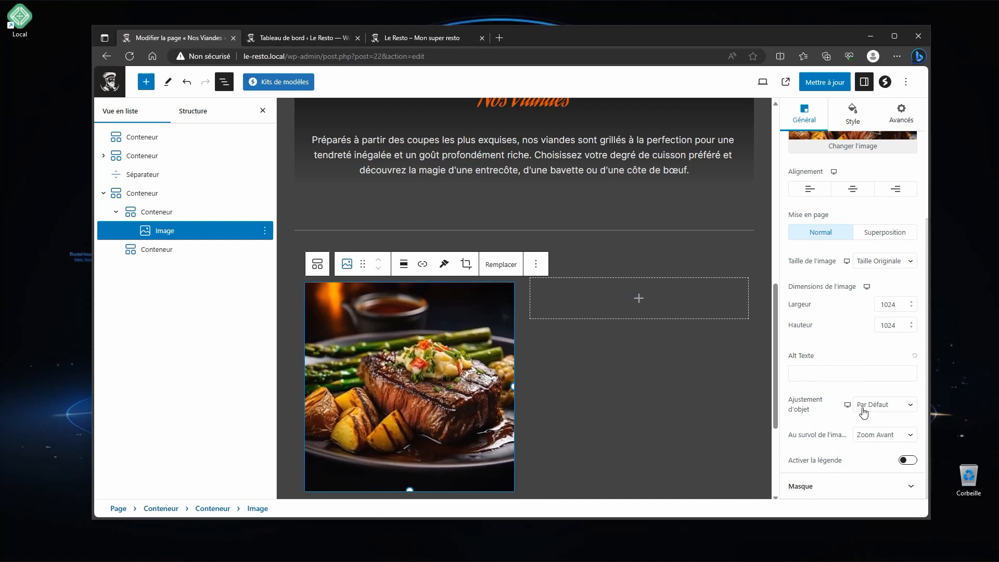
left_click(880, 405)
left_click(880, 419)
left_click(886, 406)
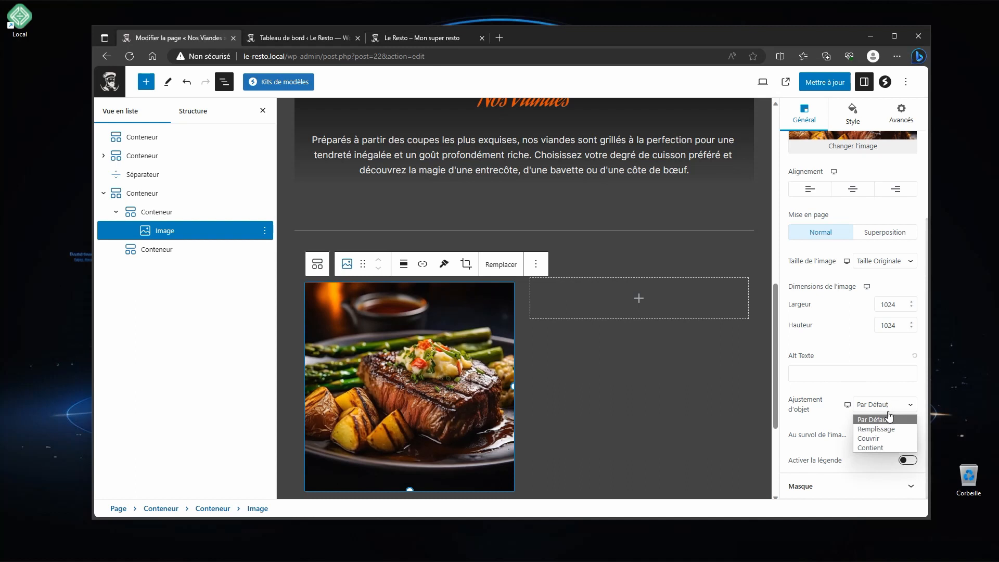
left_click(888, 417)
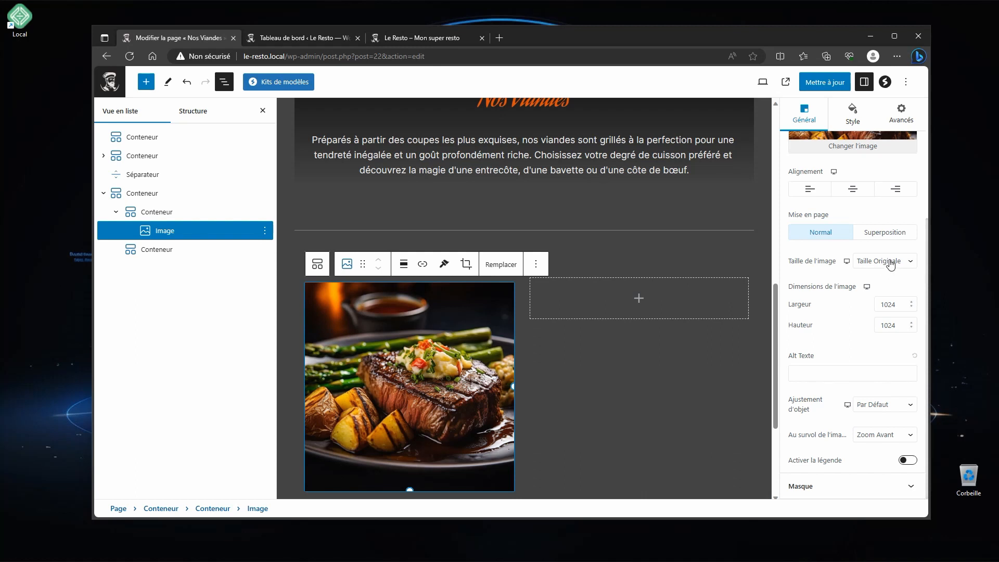
- Give the steak image a Solide border with a width of 1 on all sides
scroll(877, 240, "up", 1)
scroll(868, 223, "up", 3)
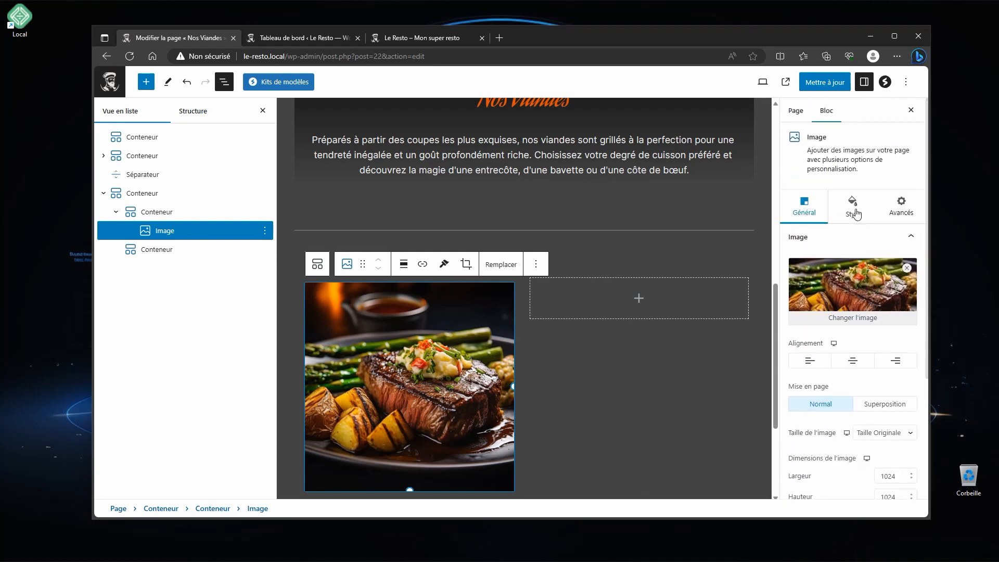
left_click(854, 214)
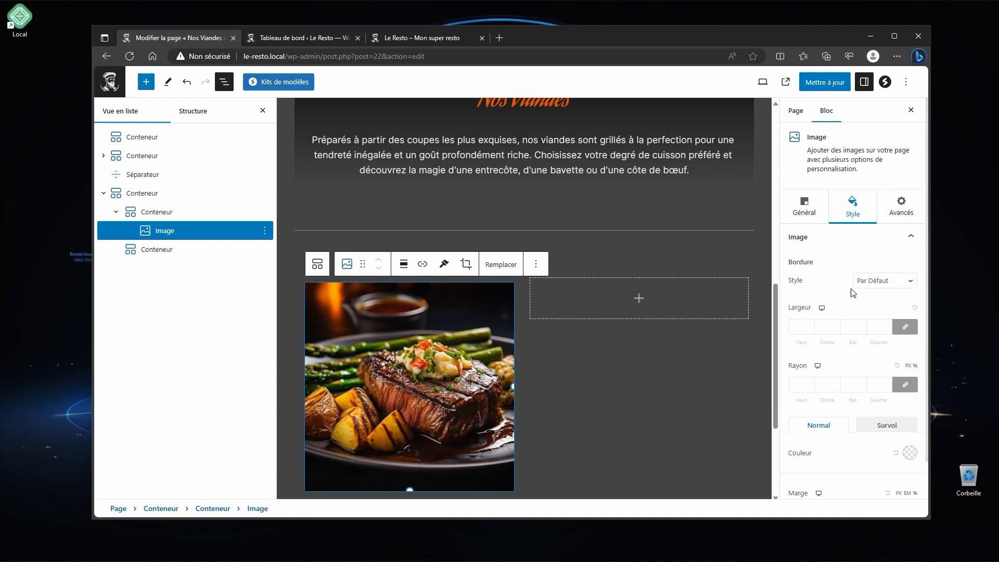
scroll(850, 294, "down", 1)
left_click(884, 239)
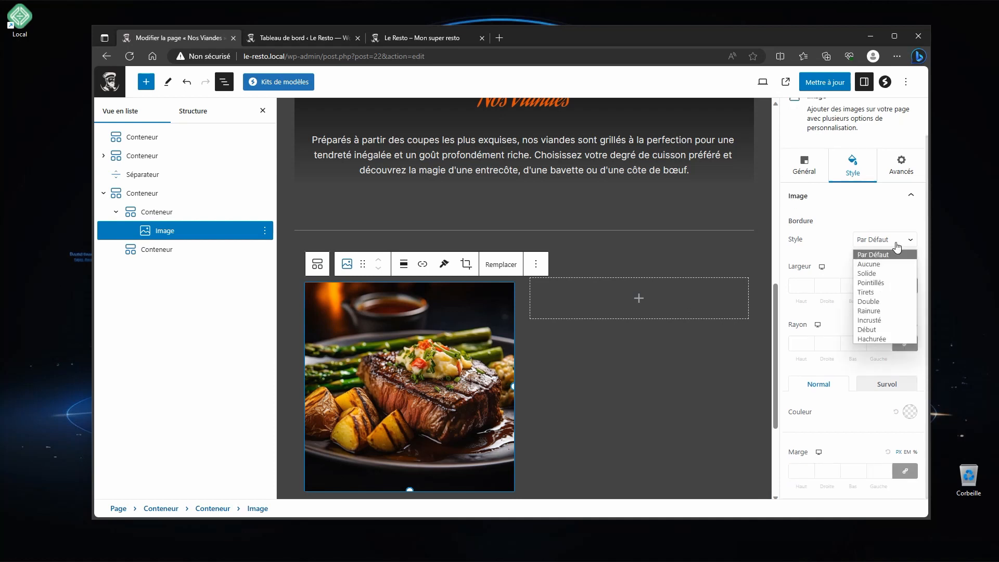
left_click(874, 274)
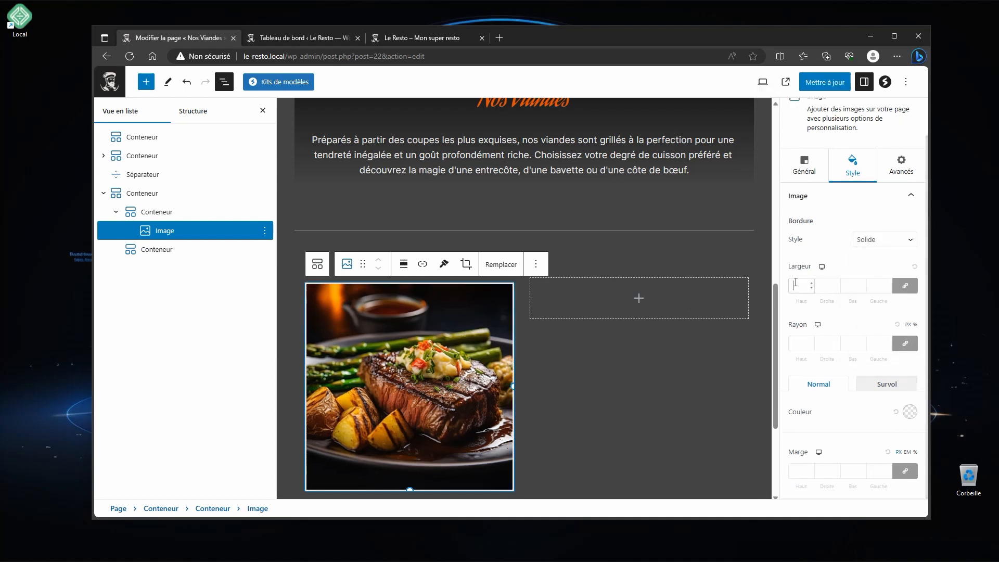
left_click(796, 282)
type("1")
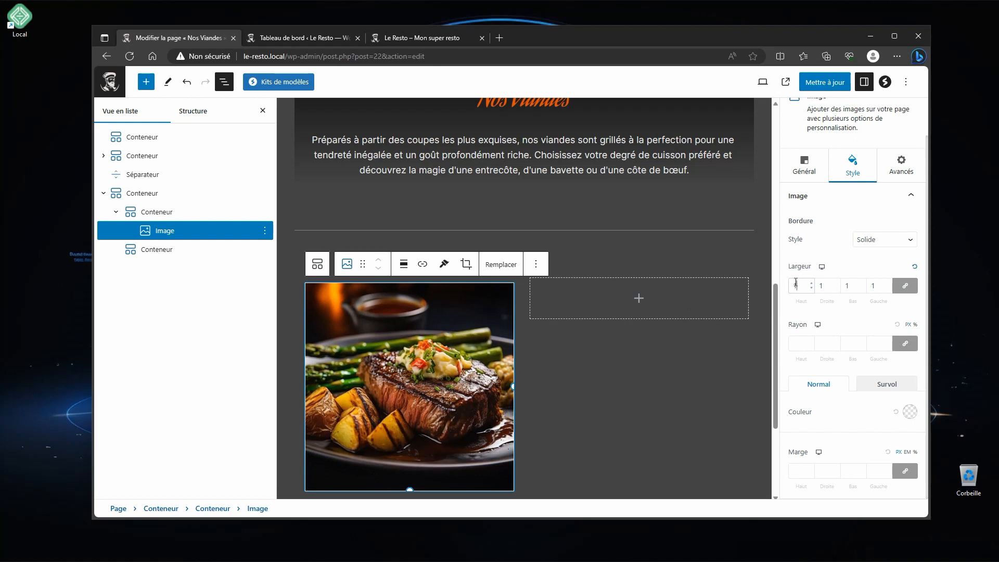
- Unlink the border radius values of the steak image and set Haut and Bas to 50 px, leaving Droite and Gauche at 0
left_click(911, 347)
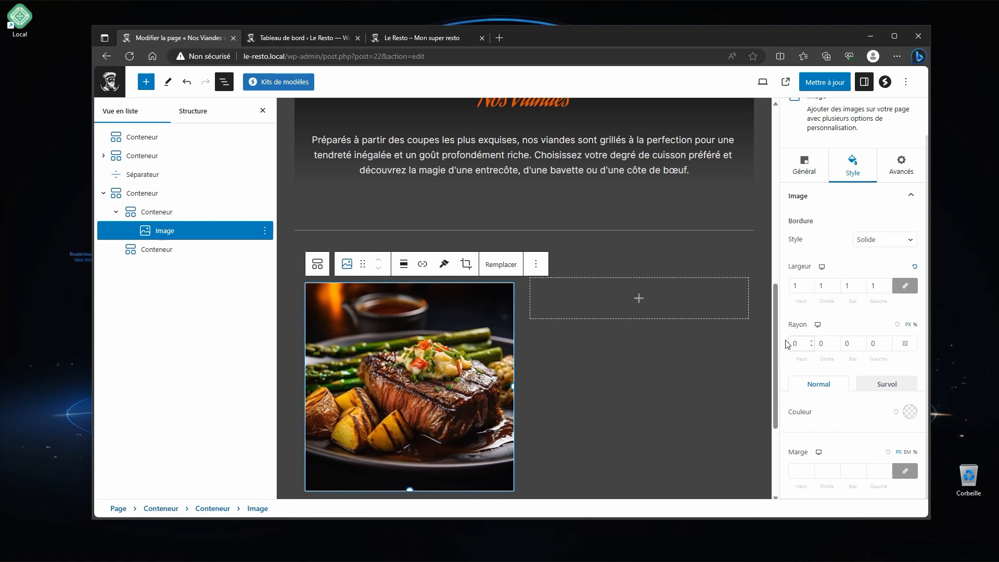
type("5")
key("Tab")
key("Tab")
type("50")
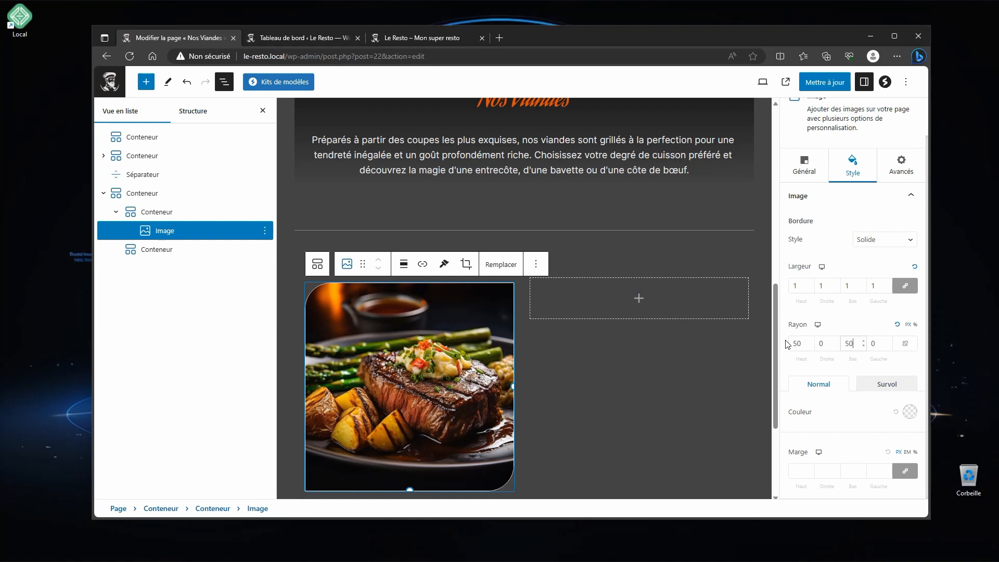
- Colour the steak image's border with the palette's lighter orange and update the page
left_click(910, 411)
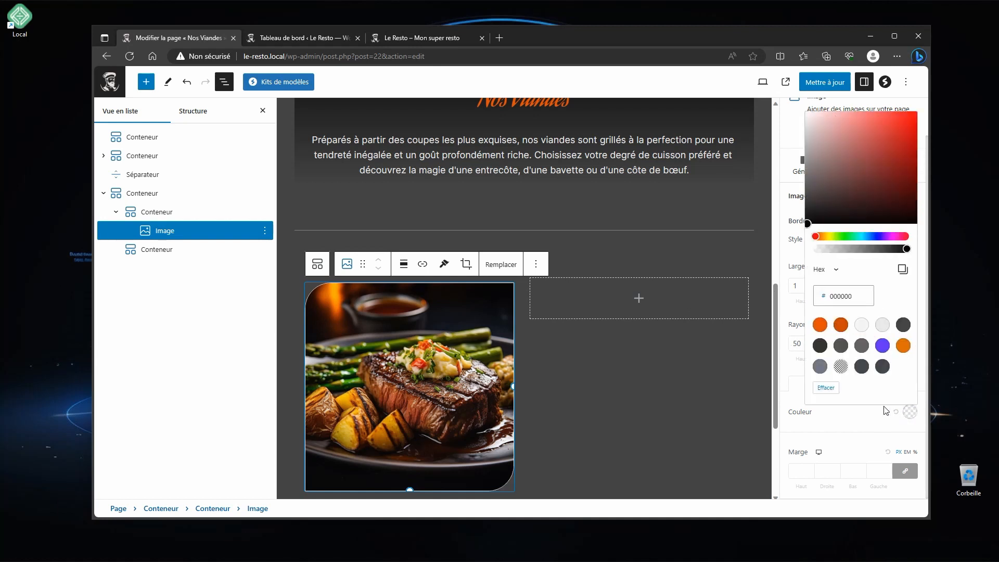
left_click(904, 346)
left_click(859, 423)
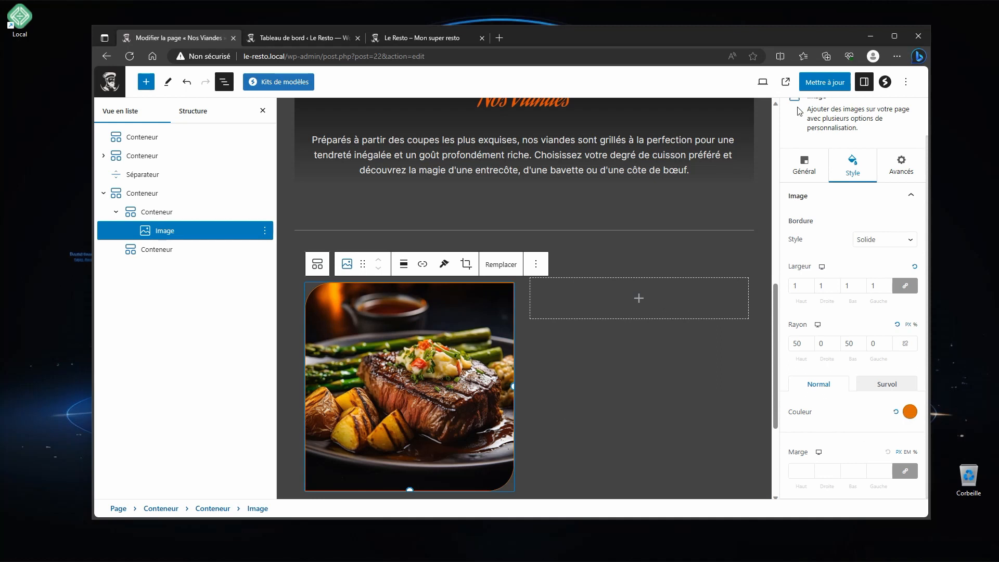
left_click(815, 84)
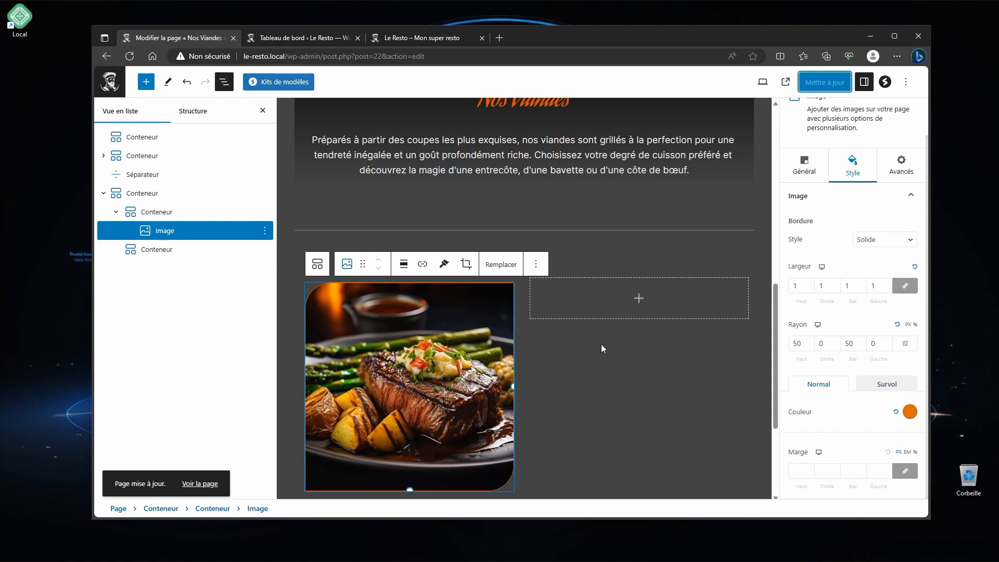
- Set the steak image's hover effect to Statique
scroll(602, 345, "down", 1)
scroll(532, 407, "up", 1)
left_click(804, 171)
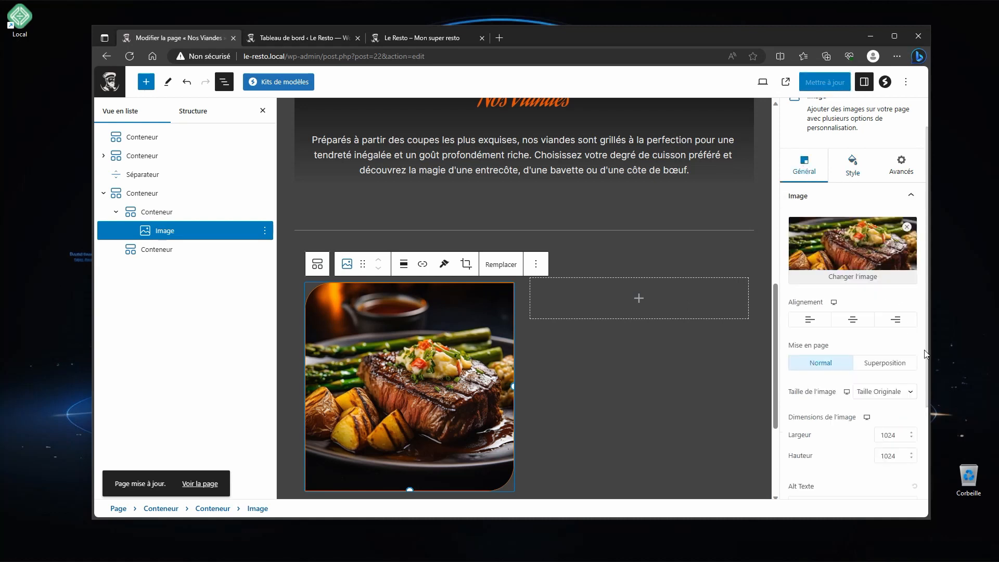
scroll(888, 460, "up", 1)
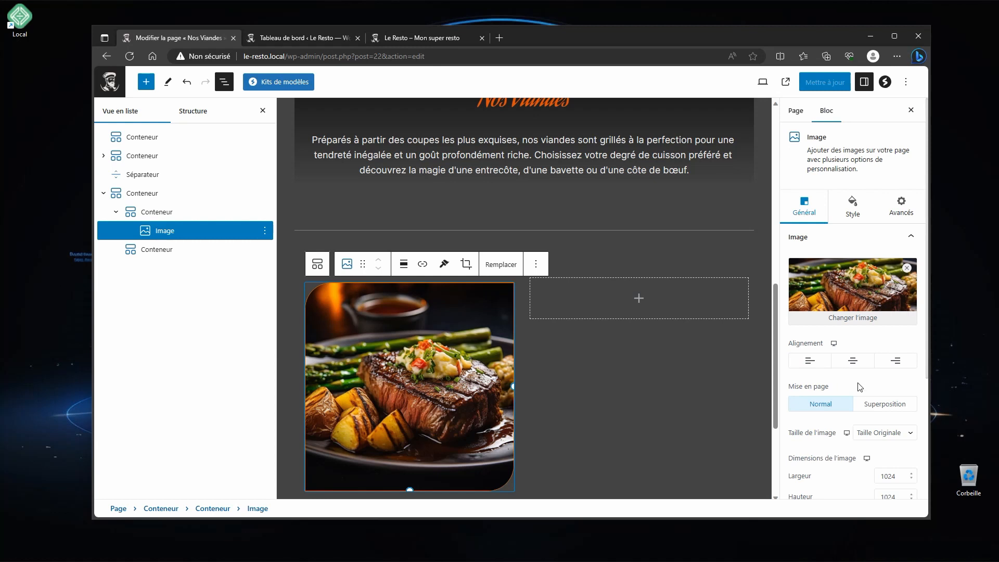
scroll(860, 386, "down", 4)
left_click(890, 436)
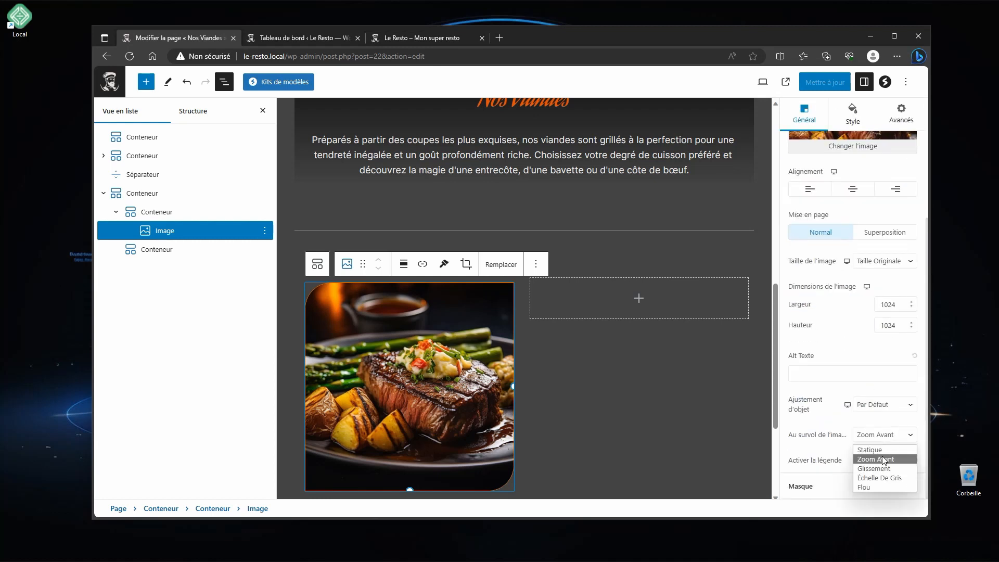
left_click(875, 450)
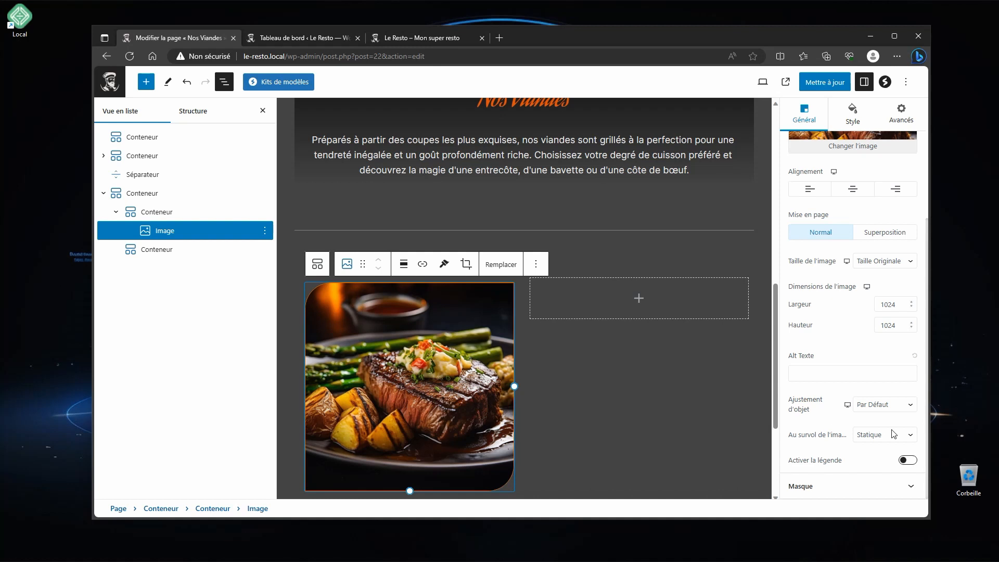
- Insert a Spectra Liste de prix block into the empty second container of the row
left_click(647, 308)
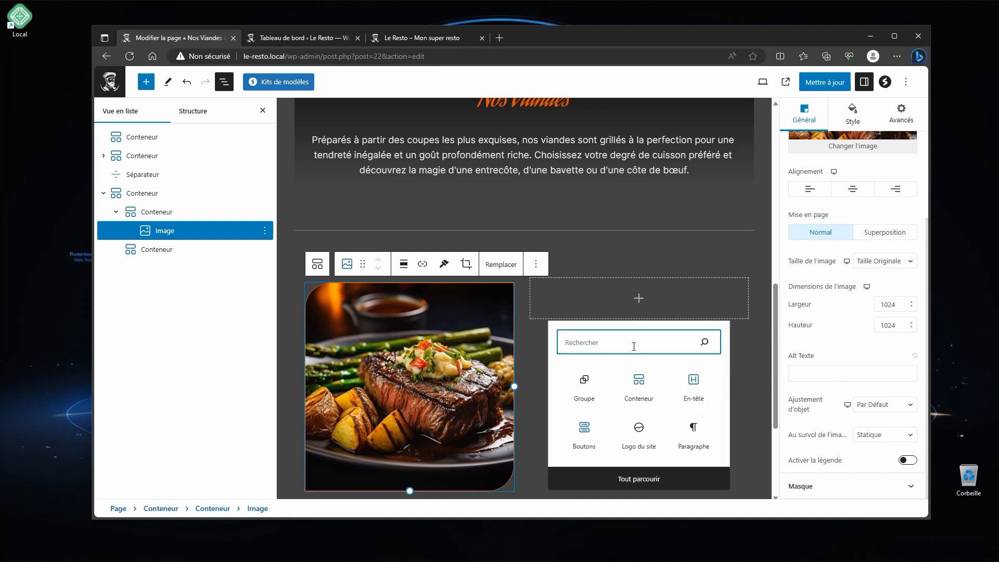
left_click(640, 478)
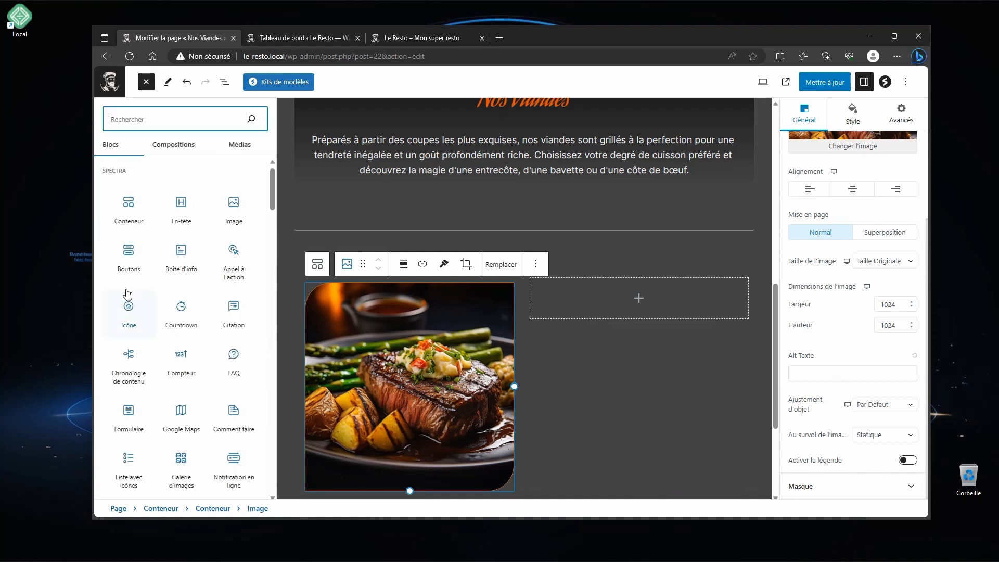
scroll(161, 283, "down", 3)
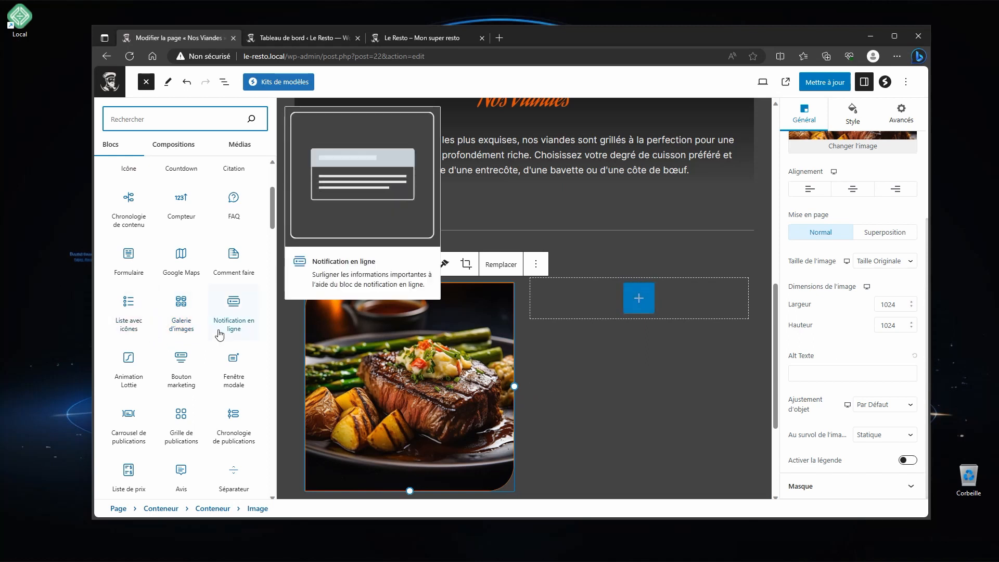
scroll(162, 398, "down", 1)
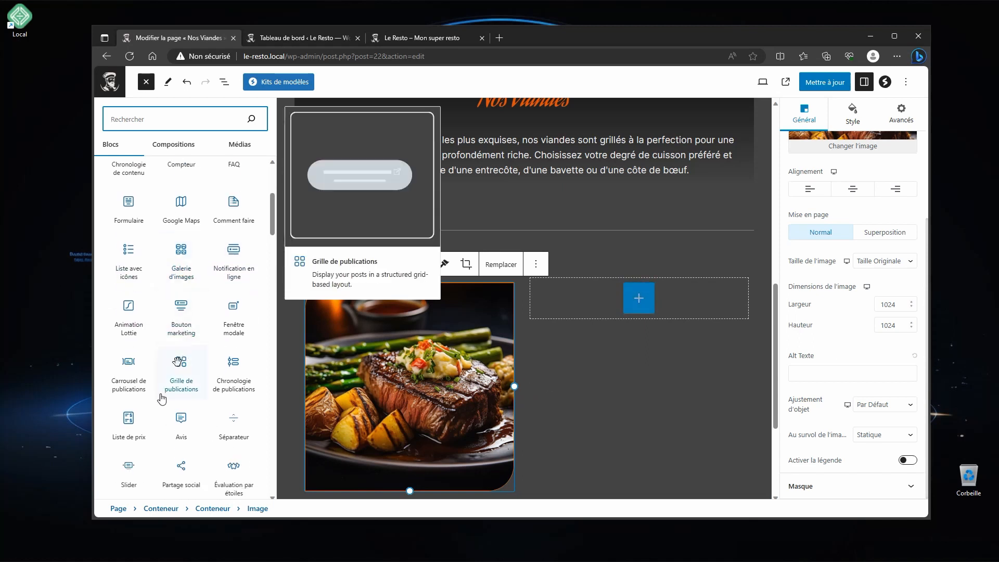
left_click(129, 421)
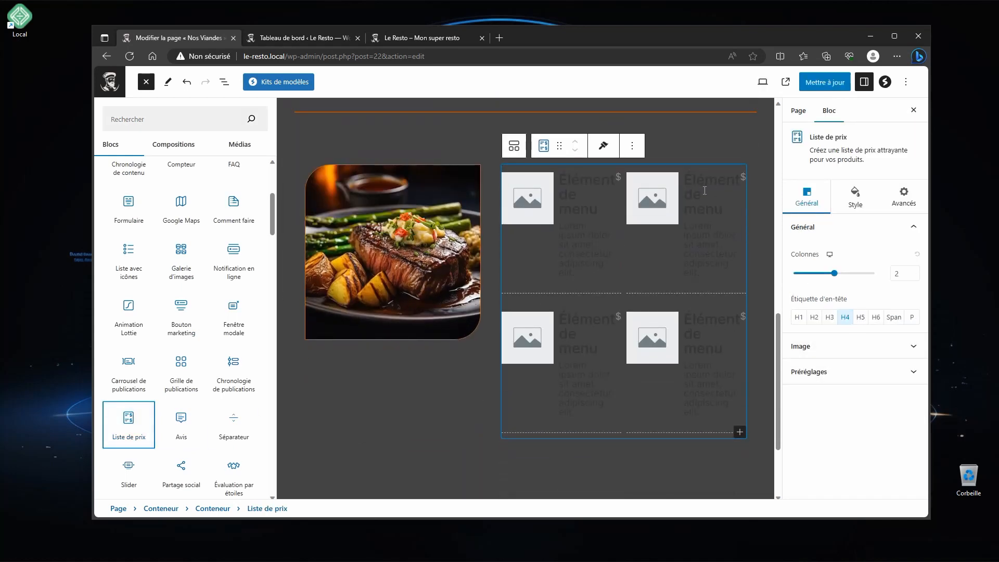
- Delete three of the four menu items in the price list so that a single item is left
left_click(705, 210)
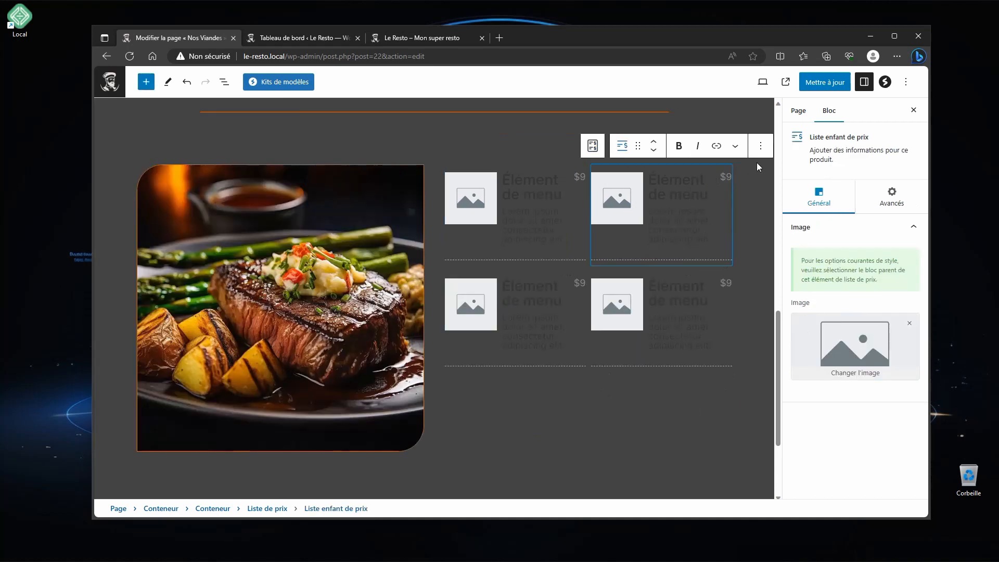
left_click(760, 146)
left_click(773, 309)
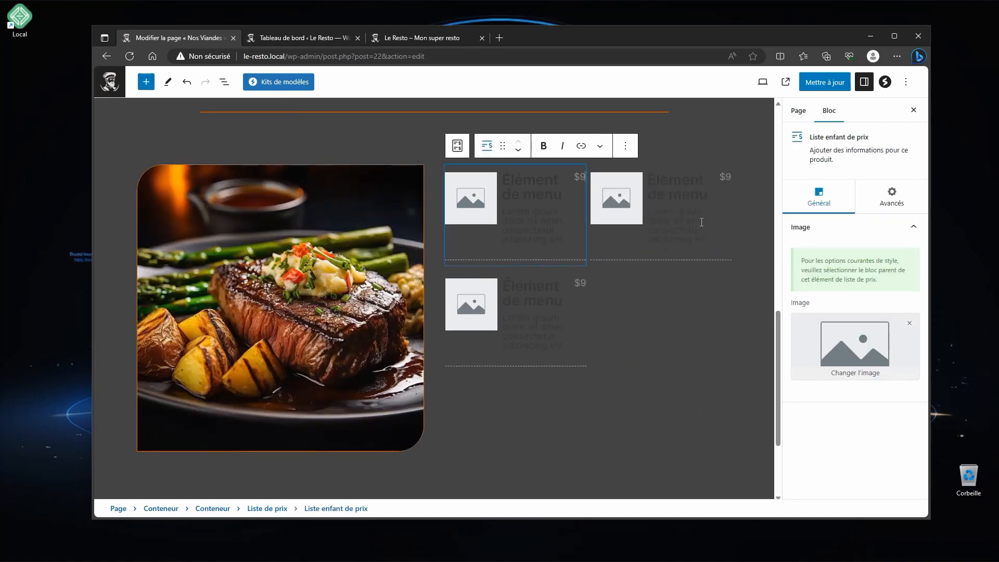
left_click(711, 195)
left_click(755, 151)
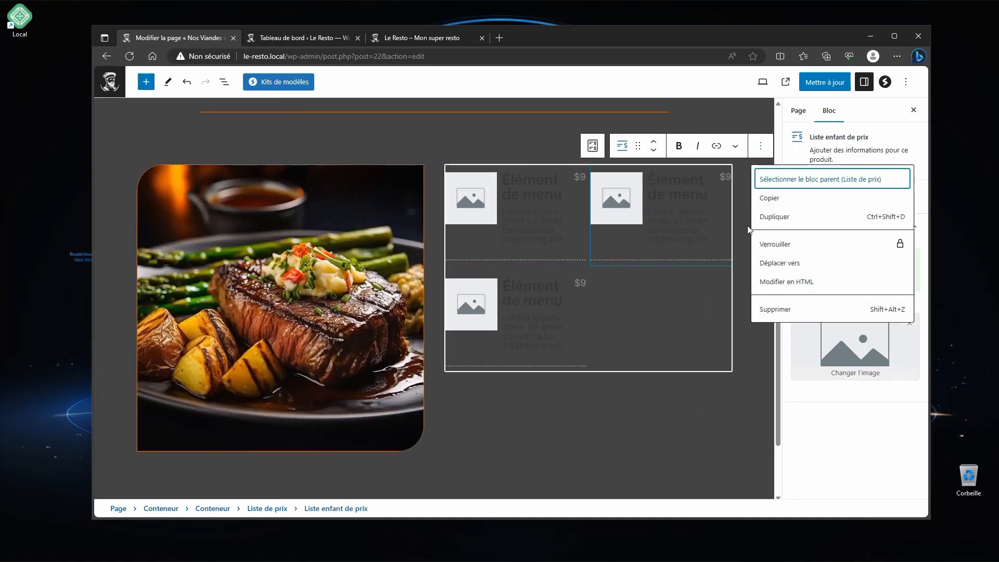
left_click(772, 309)
left_click(721, 201)
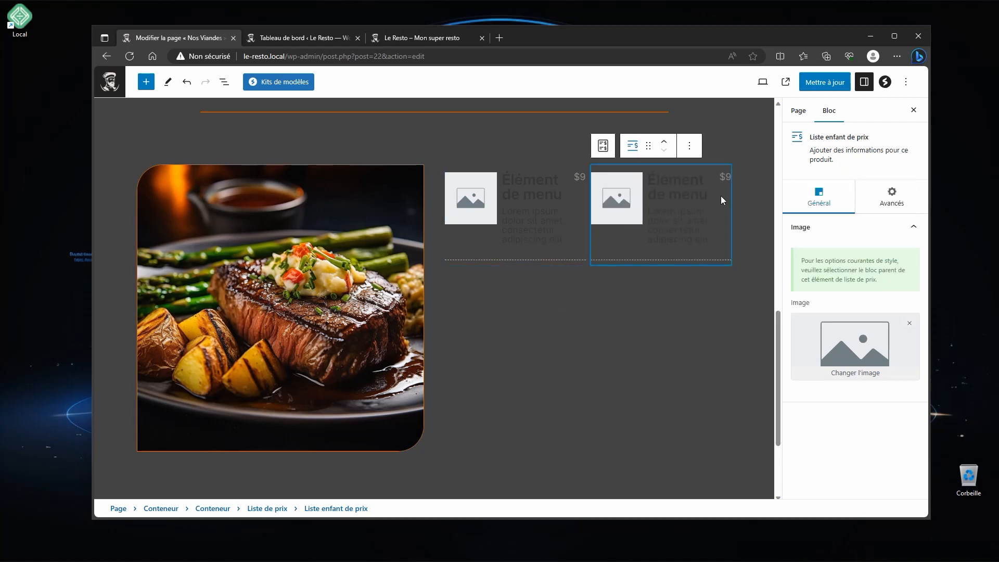
left_click(689, 146)
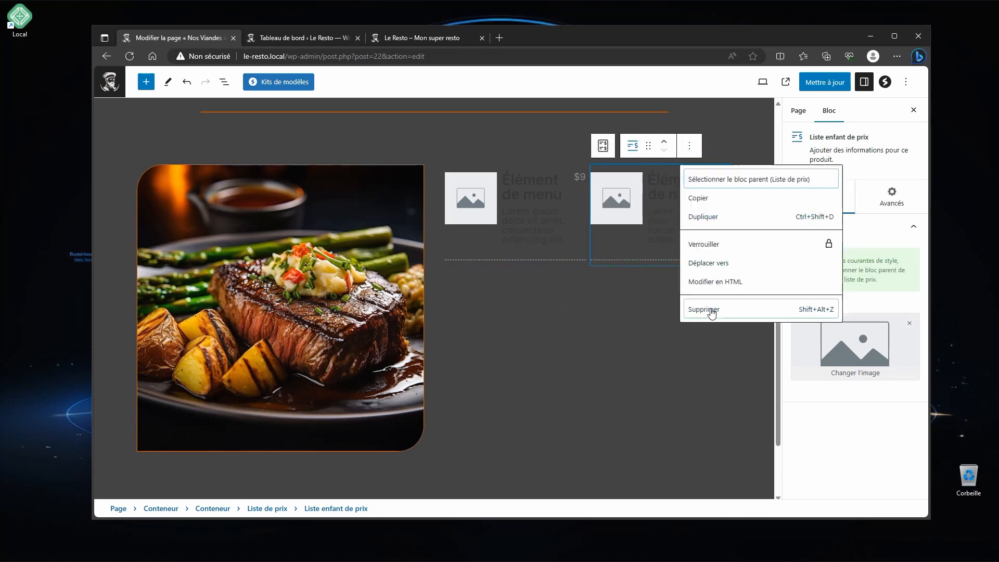
left_click(707, 308)
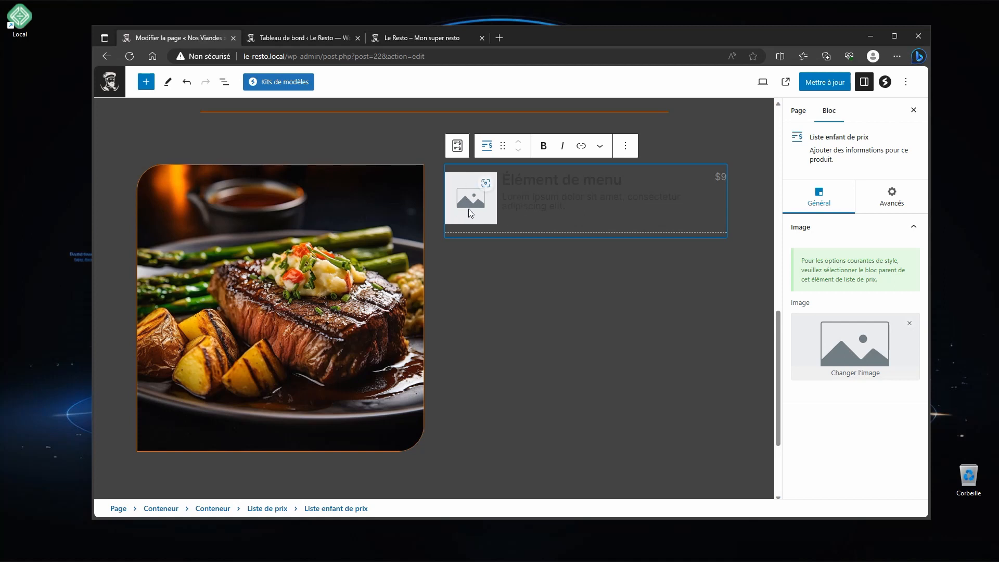
- Open the block list view, review the menu item's general and advanced settings, and select the parent Liste de prix block
left_click(480, 201)
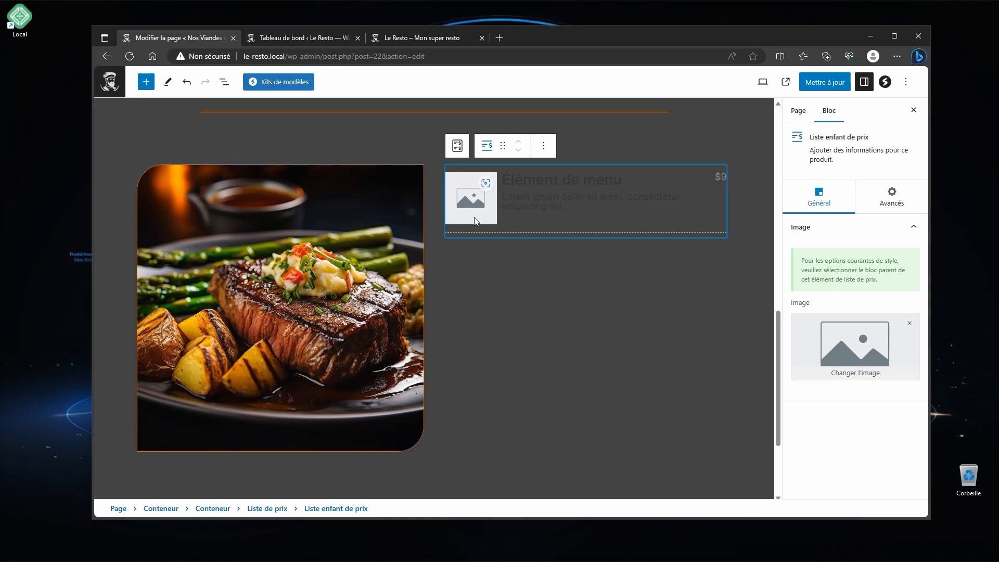
left_click(581, 206)
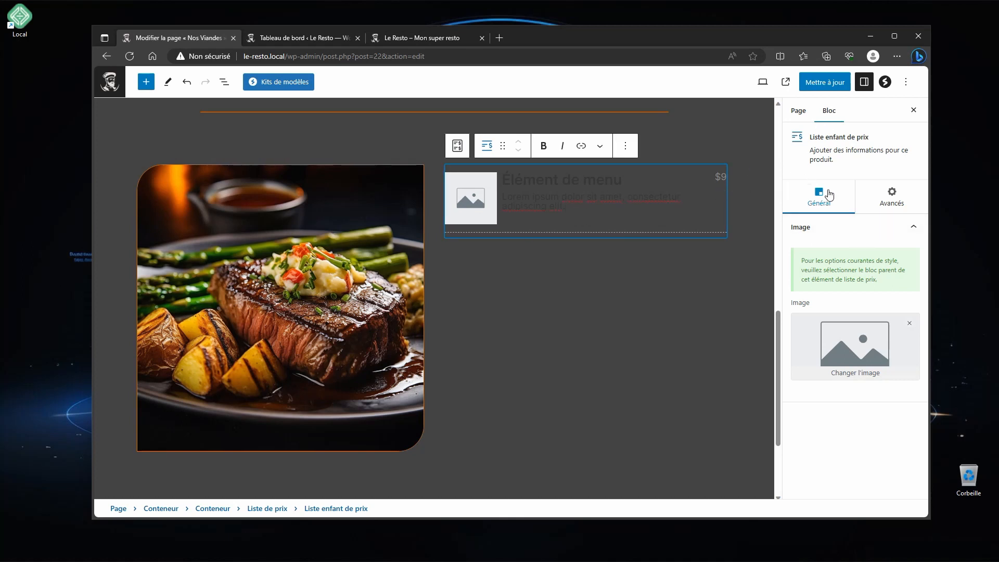
left_click(223, 85)
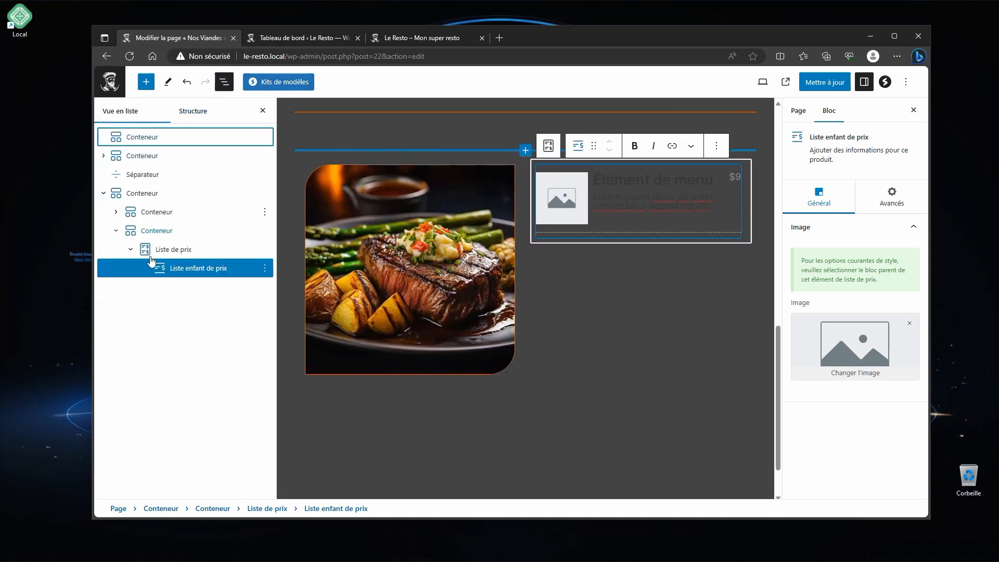
left_click(197, 270)
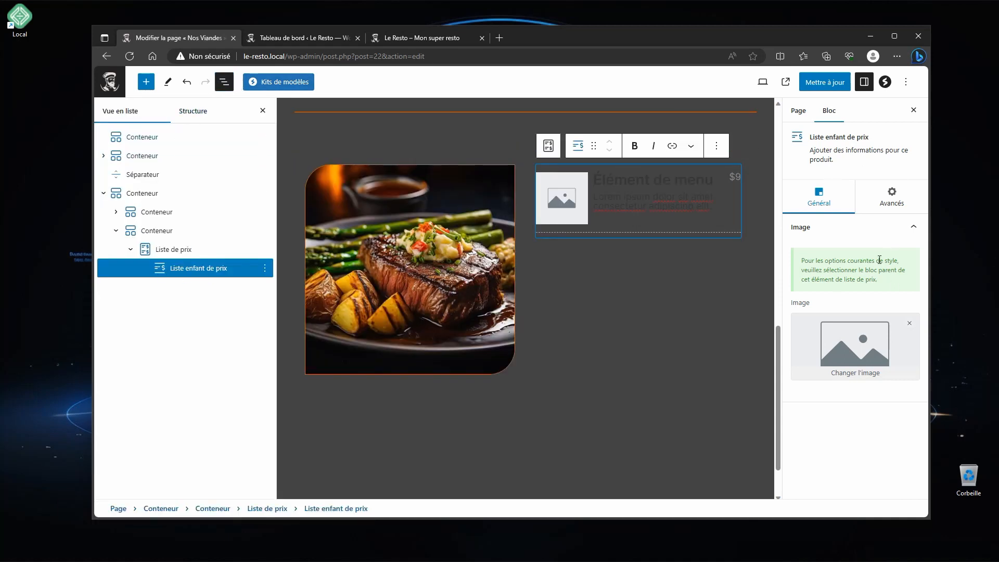
left_click(892, 199)
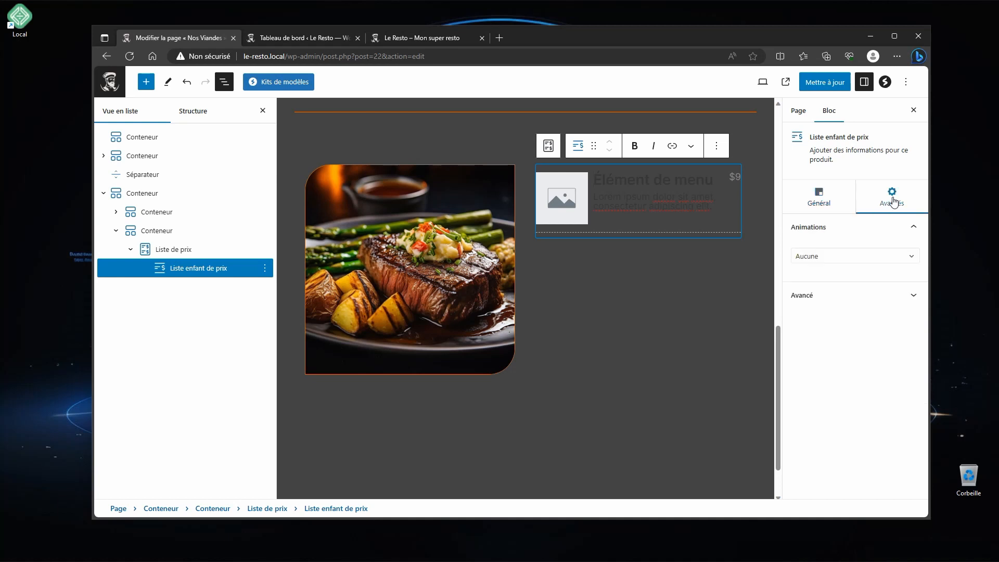
left_click(818, 204)
left_click(147, 251)
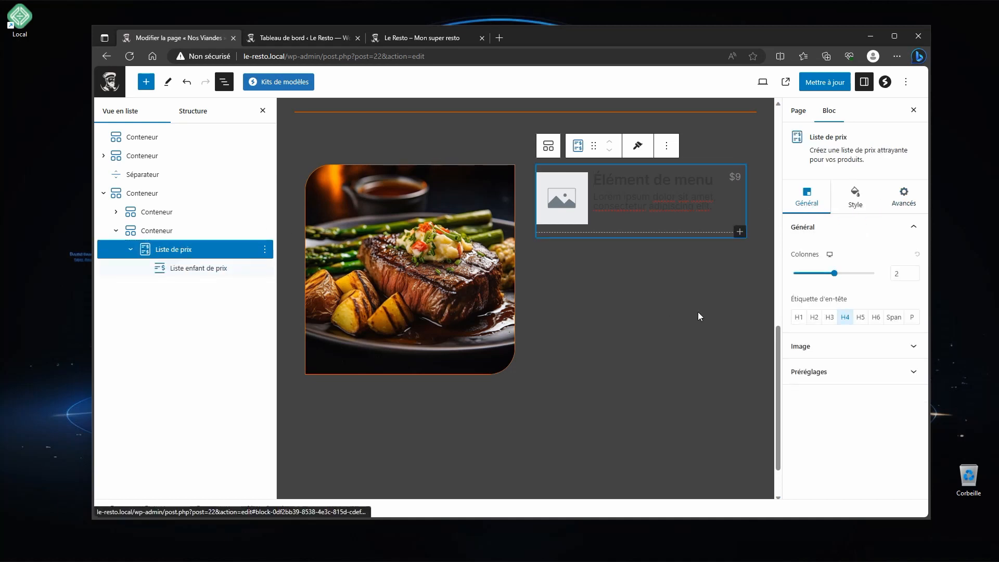
- Turn off the image display for the price list's items
left_click(839, 357)
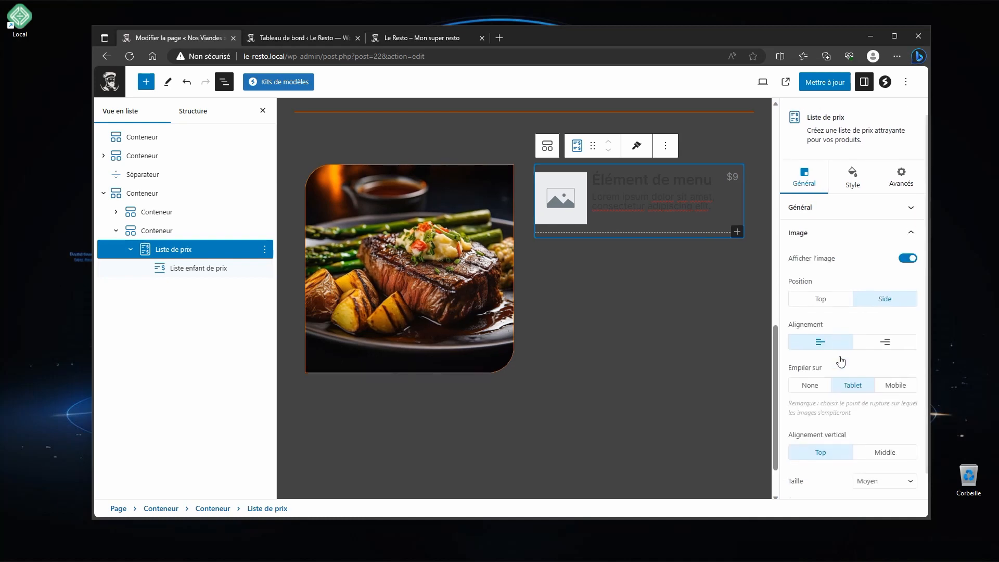
left_click(906, 257)
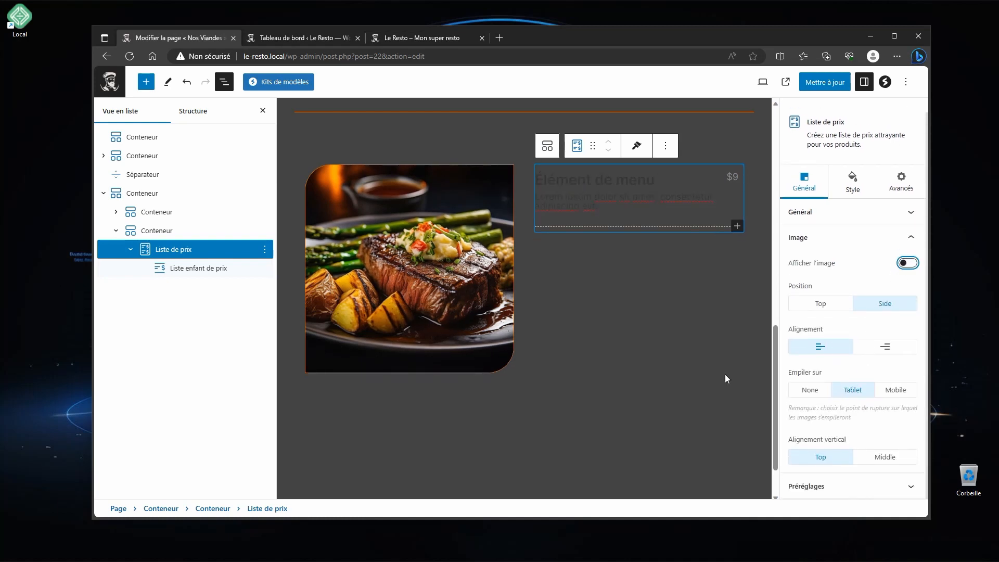
left_click(911, 264)
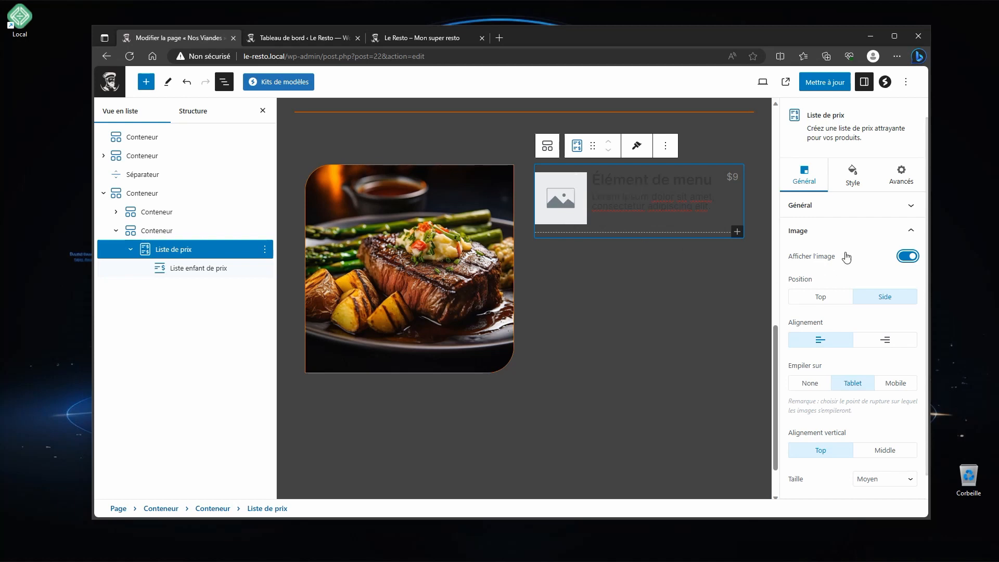
left_click(907, 256)
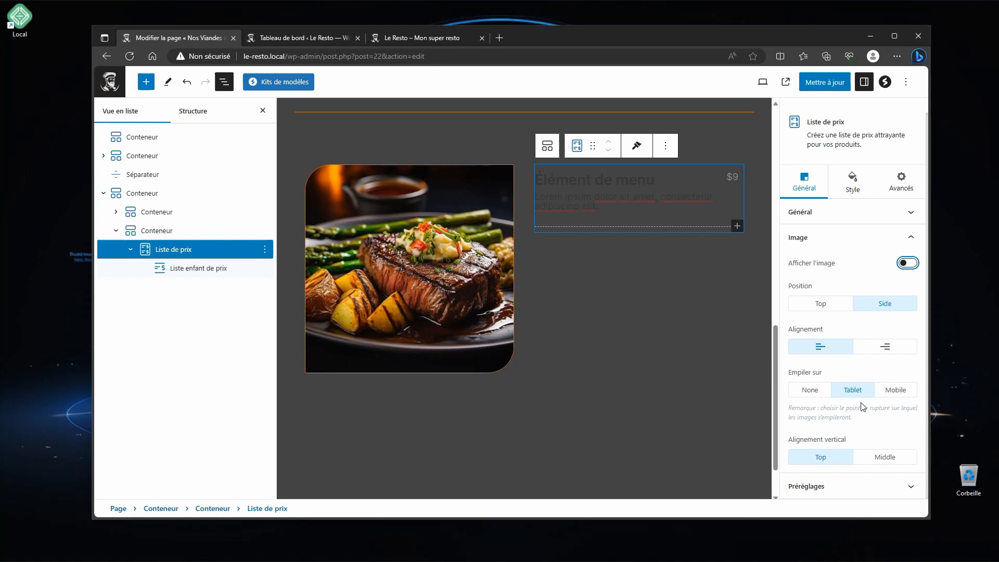
- Try the different price list presets and reset the preset selection
left_click(859, 238)
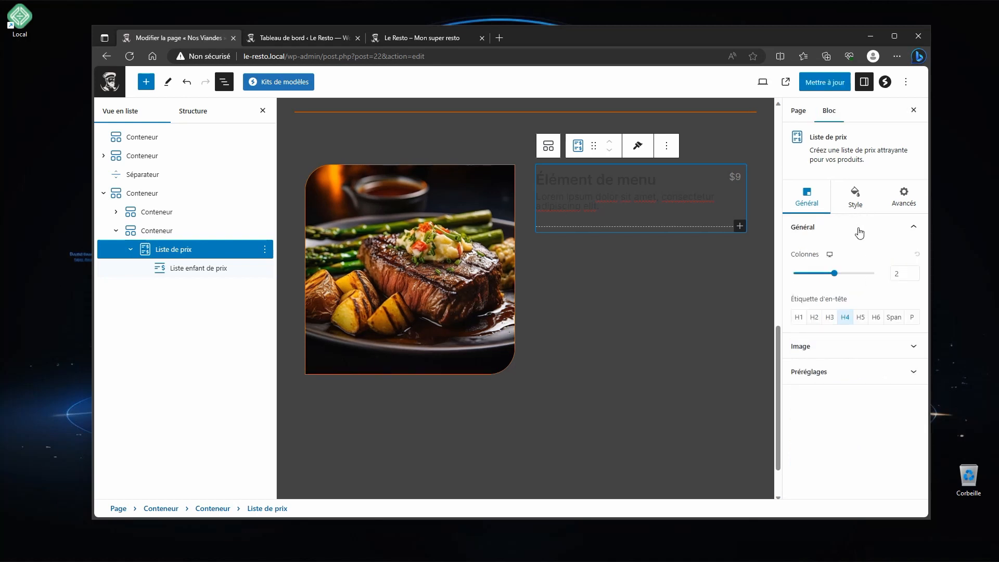
left_click(836, 344)
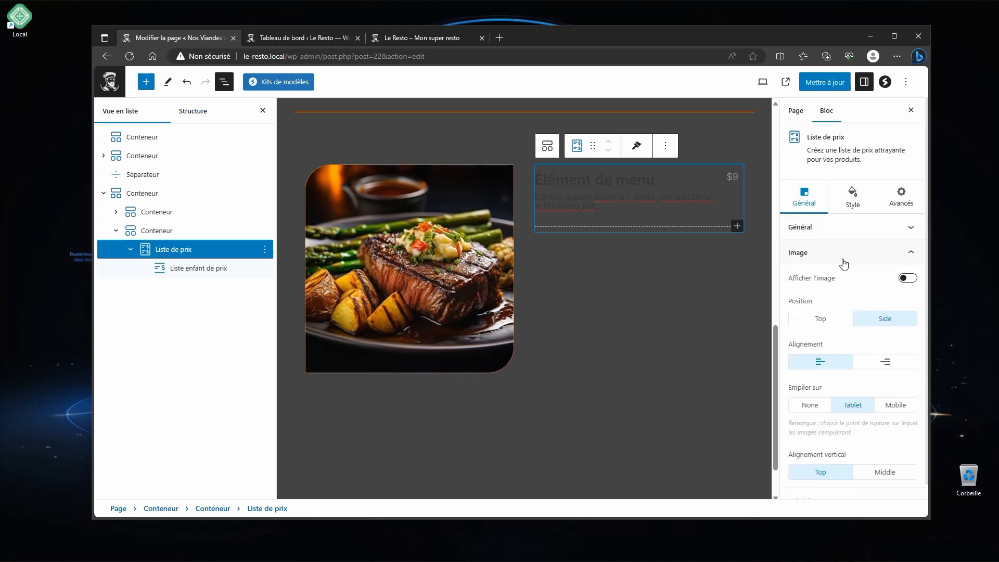
left_click(824, 496)
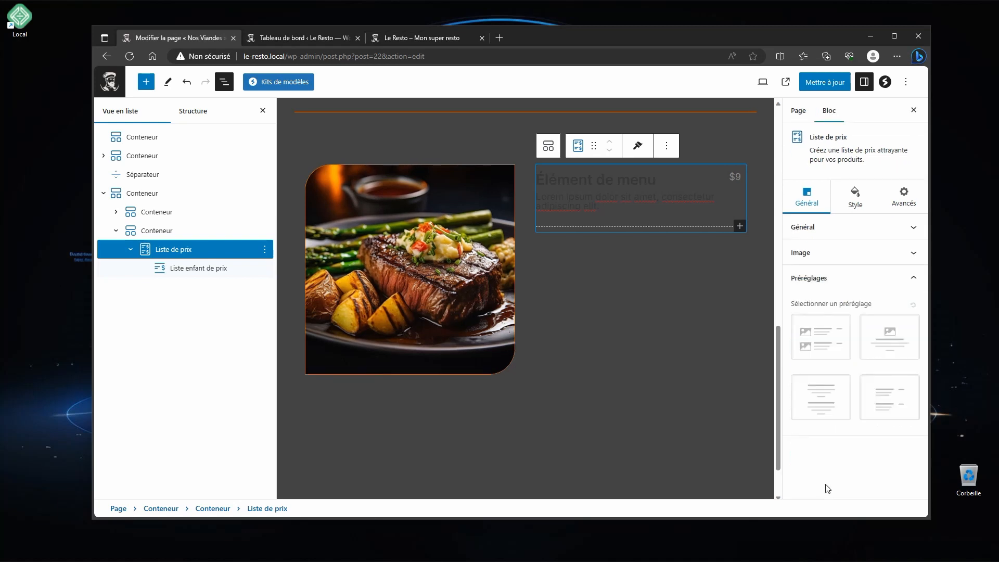
left_click(819, 338)
left_click(892, 339)
left_click(891, 395)
left_click(821, 413)
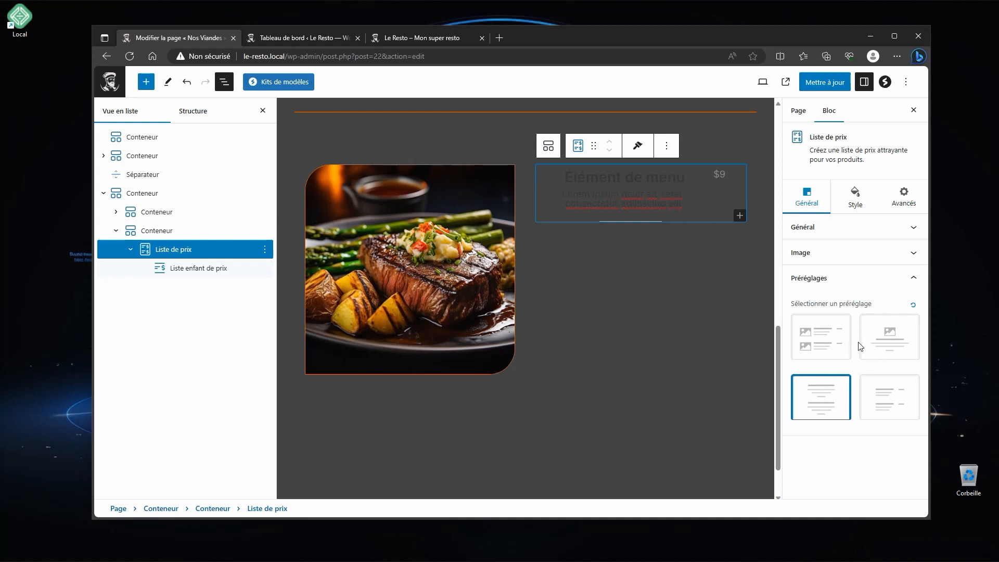
left_click(912, 306)
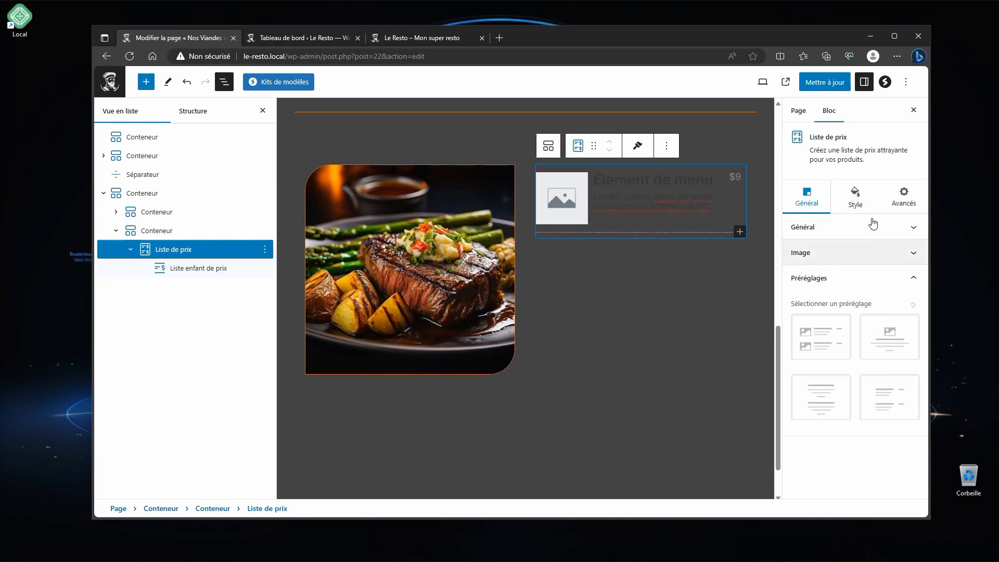
- Reduce the price list to a single column and turn off the display of its item images
left_click(846, 234)
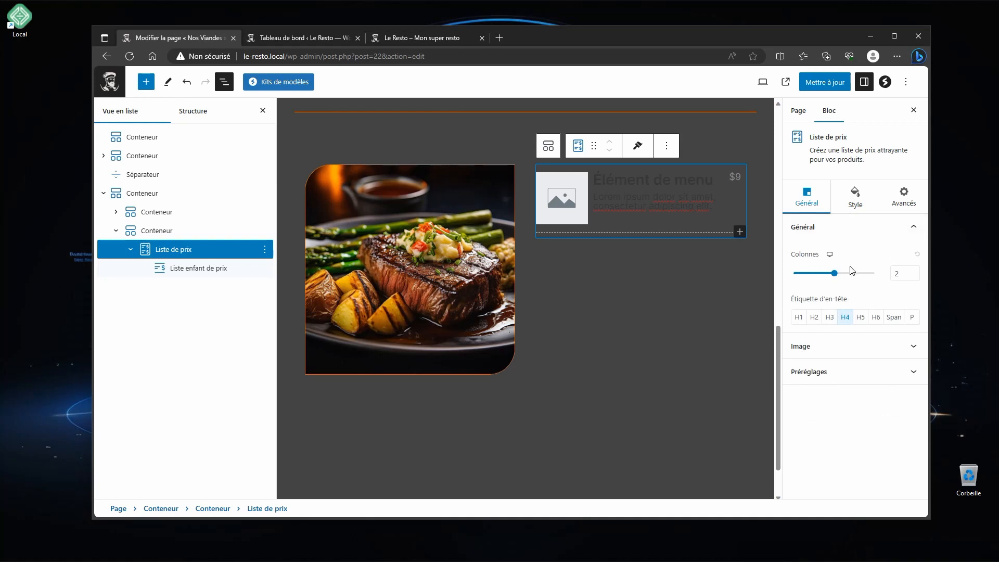
left_click(918, 277)
left_click(811, 346)
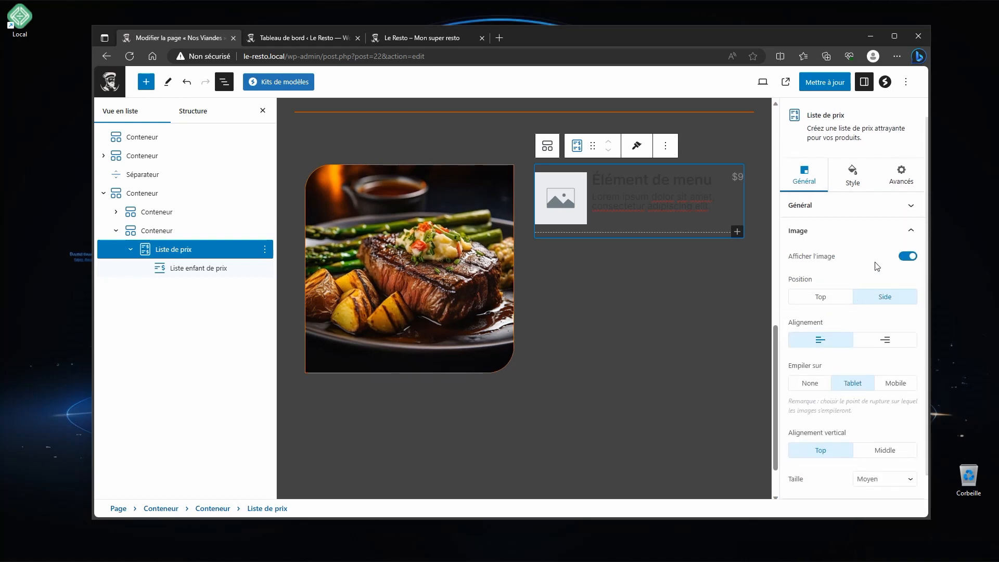
left_click(905, 262)
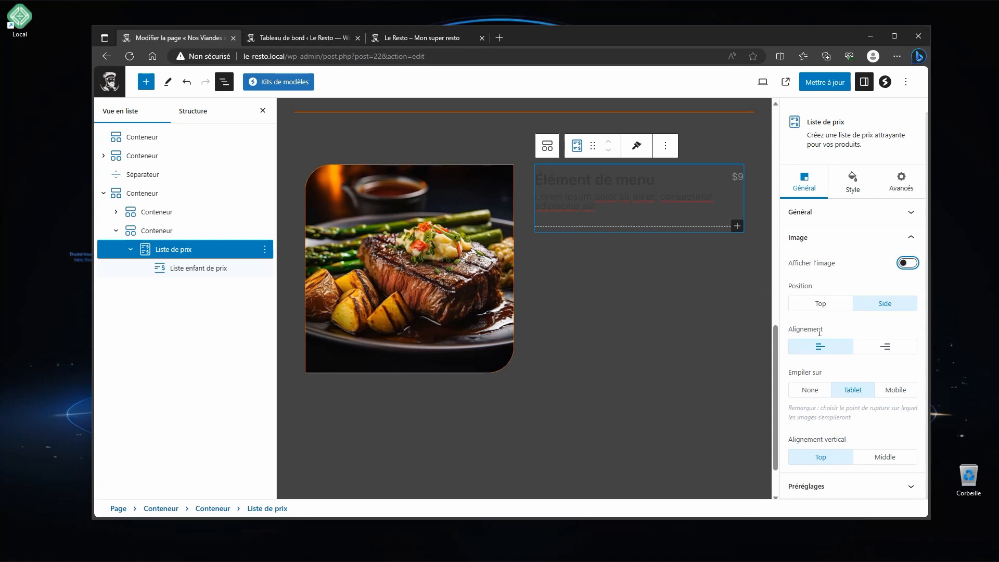
- Colour the price list's titles with the palette's off-white F4F4F4
left_click(858, 185)
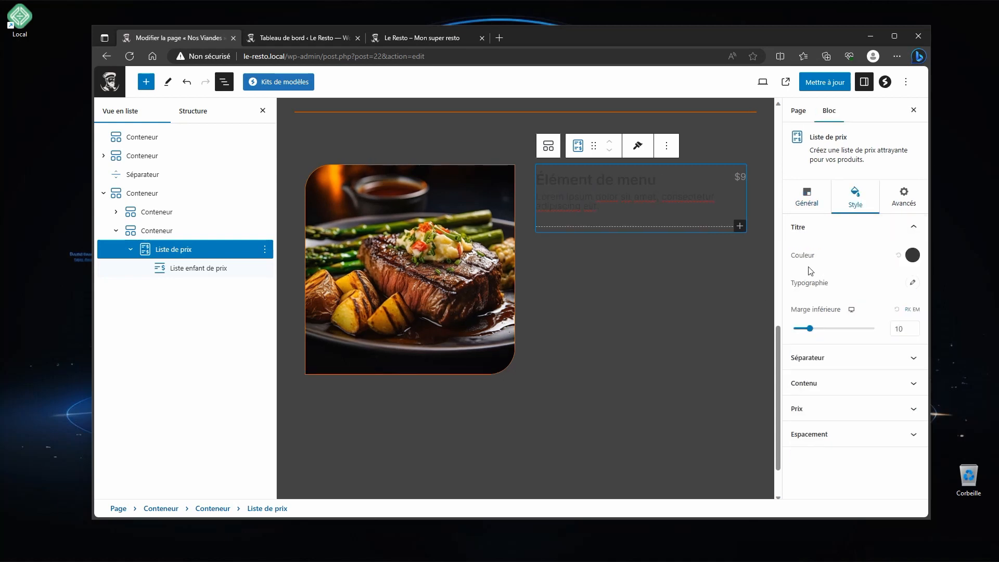
left_click(913, 255)
left_click(856, 437)
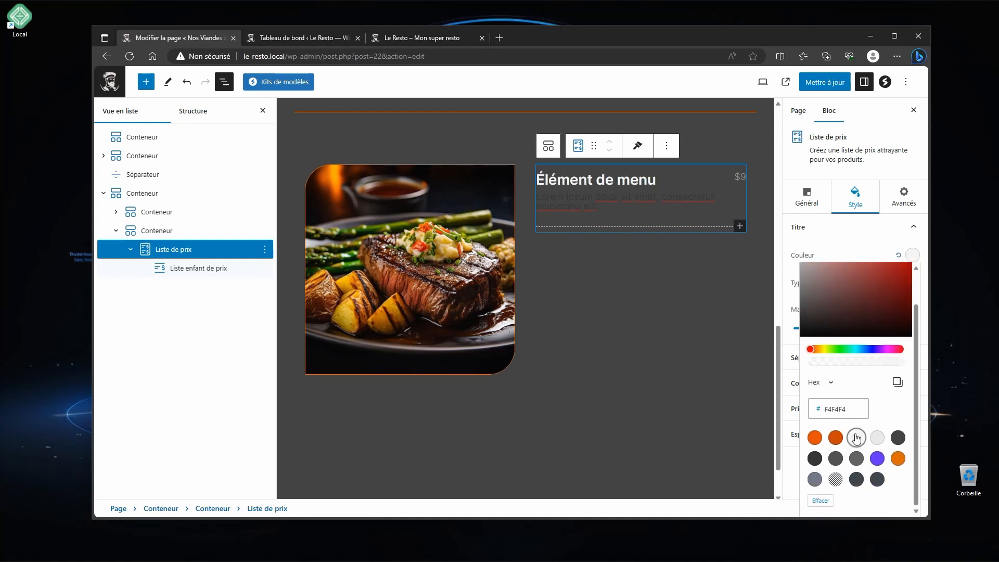
left_click(861, 255)
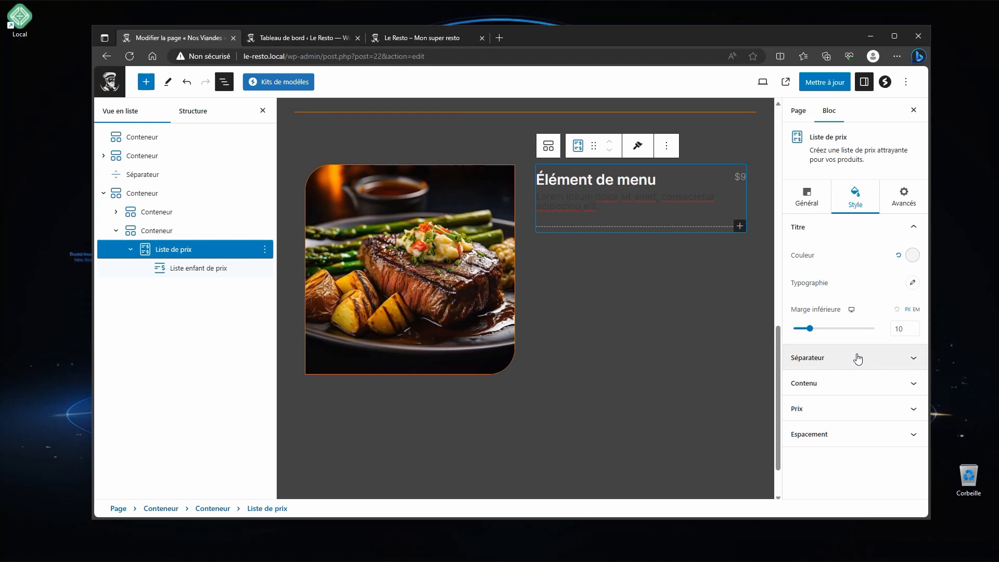
- Try a bottom margin of 11 px on the price list's titles and reset it to the default
mouse_move(809, 328)
left_mouse_down()
mouse_move(838, 326)
mouse_move(811, 328)
left_mouse_up()
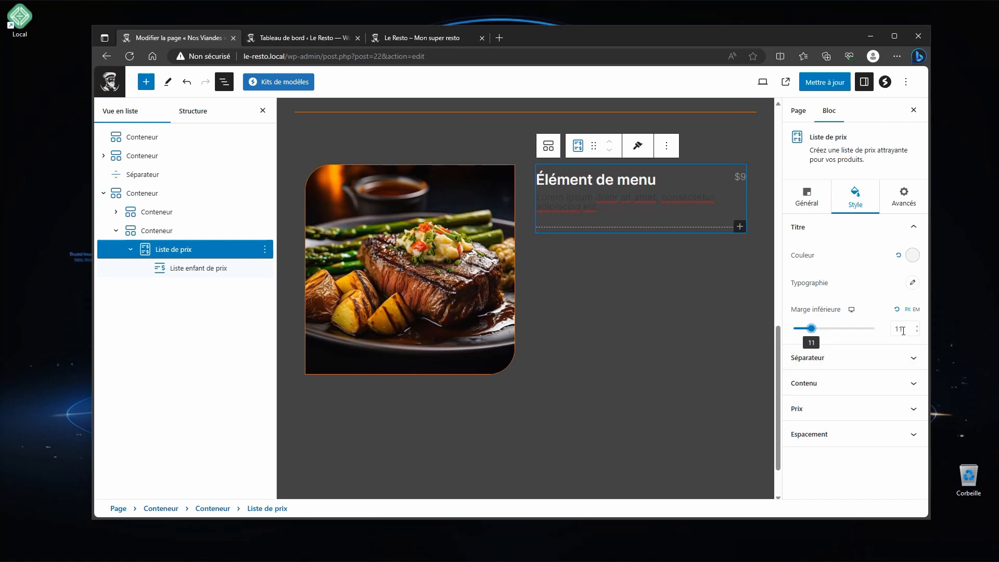
left_click_drag(903, 331, 893, 329)
left_click(897, 309)
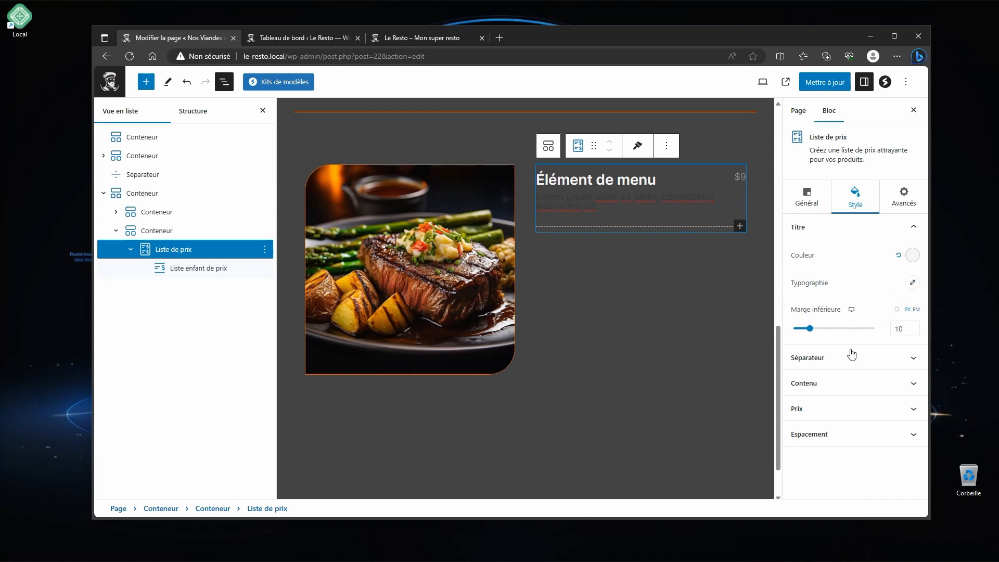
- Set the price list's separator style to Pointillés and colour it with the palette's amber-orange swatch
left_click(829, 359)
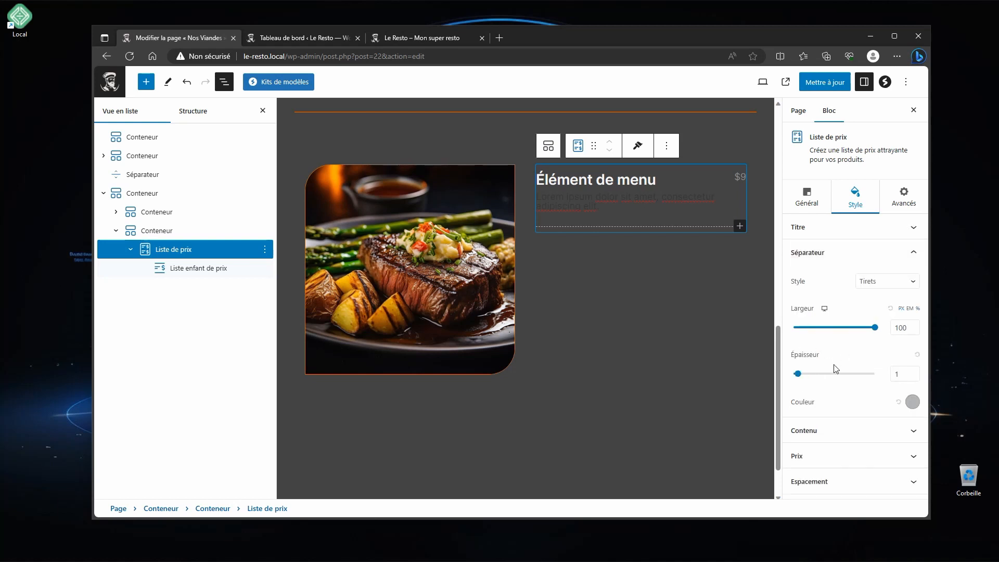
left_click(896, 288)
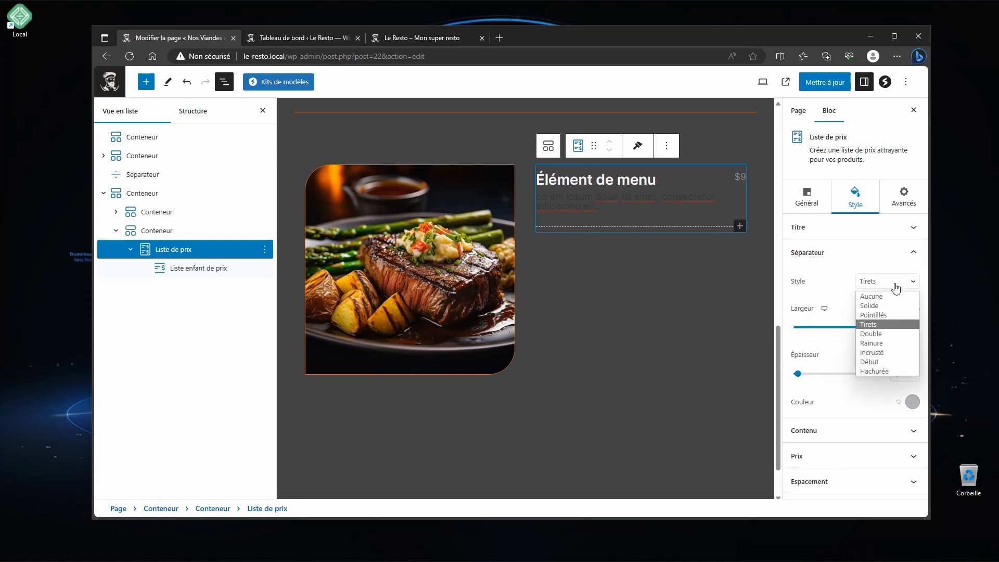
left_click(876, 315)
left_click(912, 401)
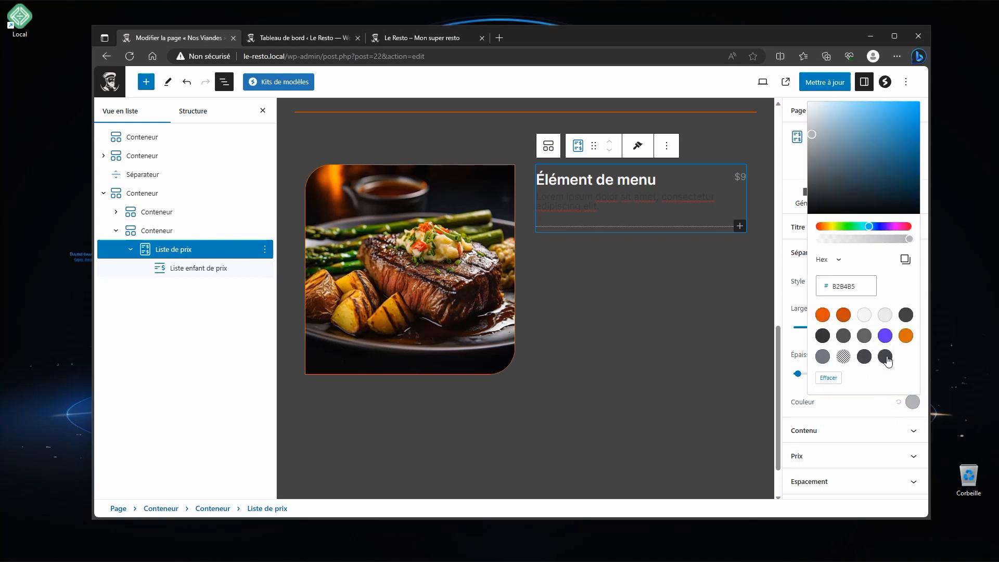
left_click(904, 336)
left_click(758, 288)
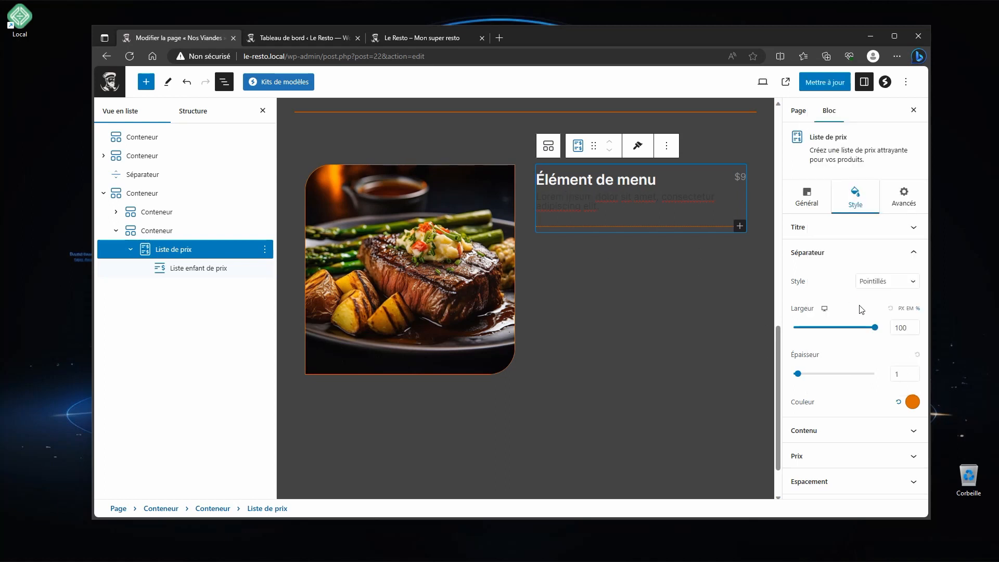
- Colour the price list's content text with the palette's off-white F4F4F4
left_click(836, 429)
left_click(916, 305)
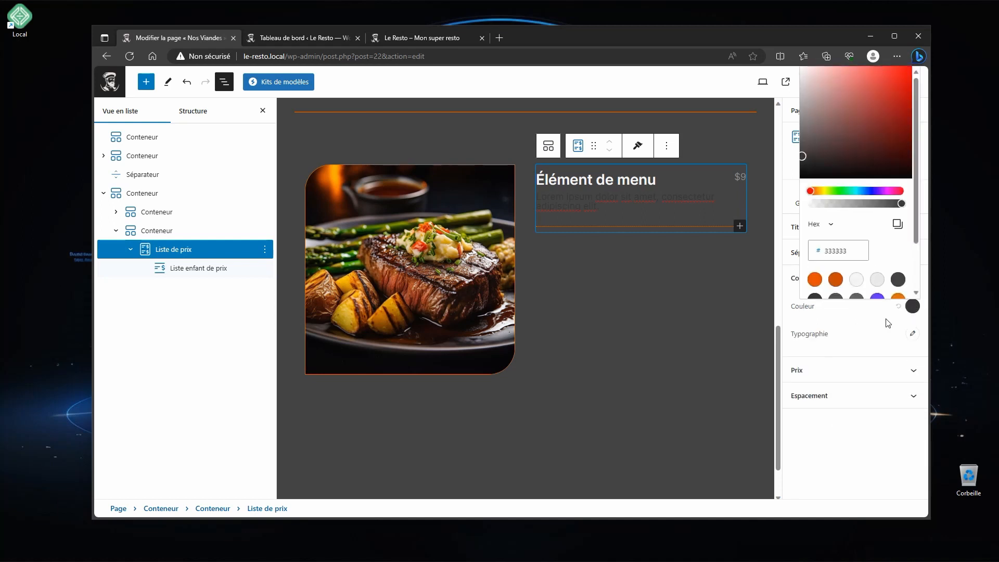
left_click(856, 280)
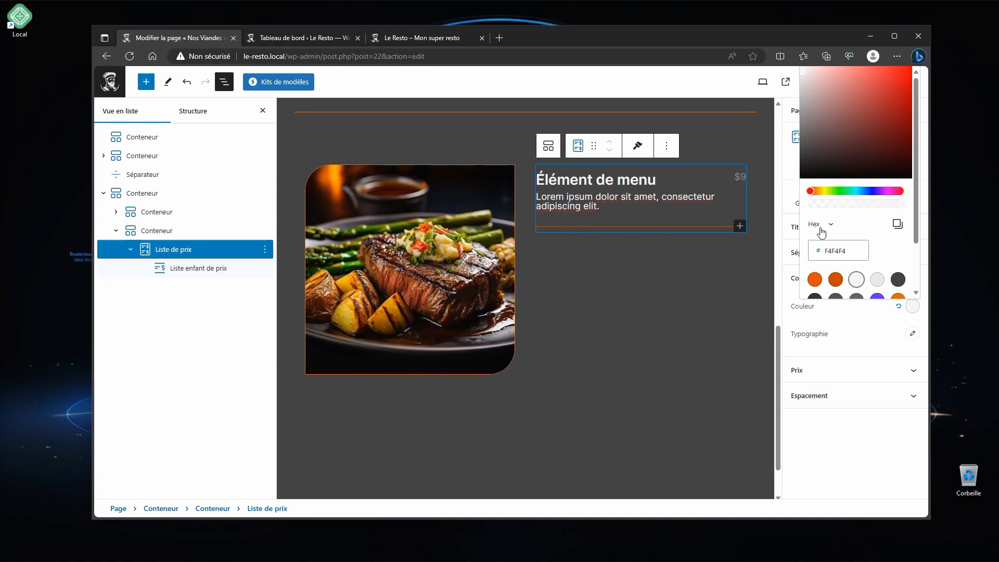
left_click(846, 326)
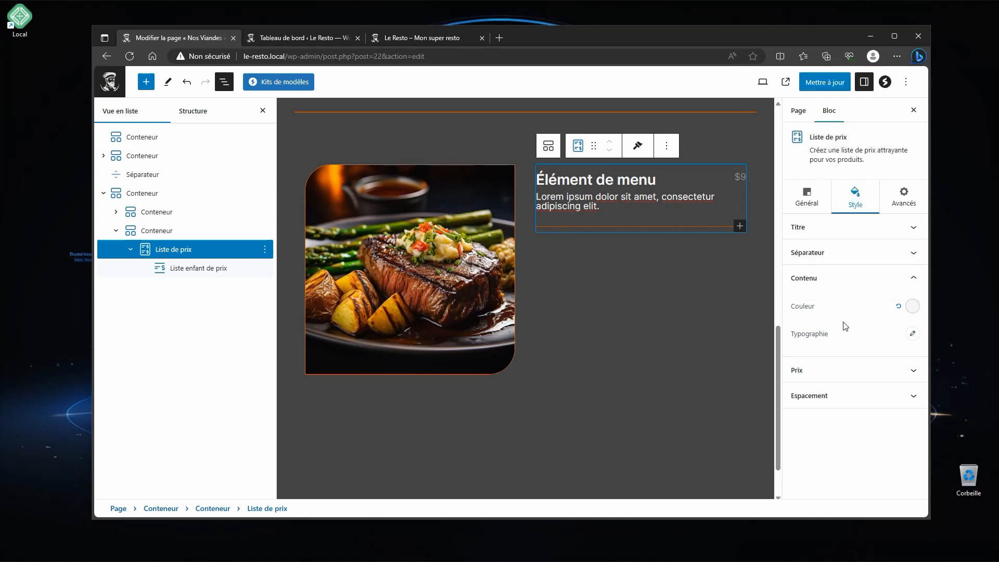
- Clear the price of the price list's menu item and duplicate the item three times
left_click(734, 176)
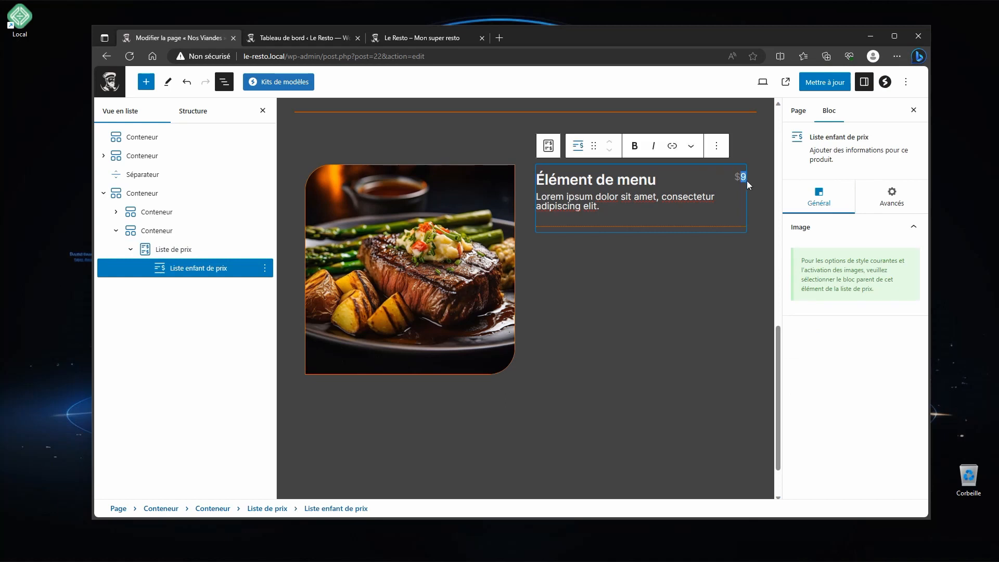
key("BackSpace")
left_click(717, 145)
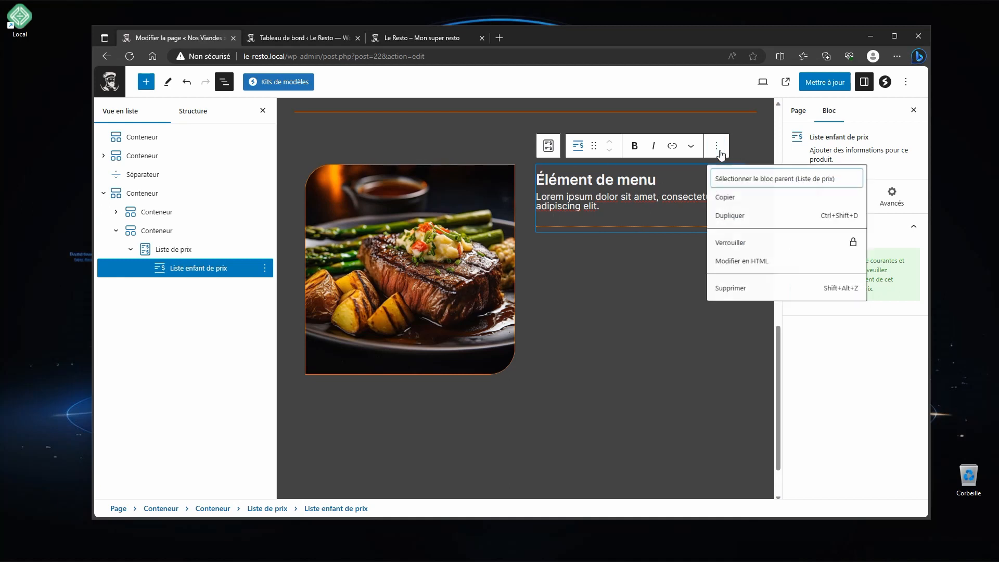
left_click(735, 218)
left_click(718, 218)
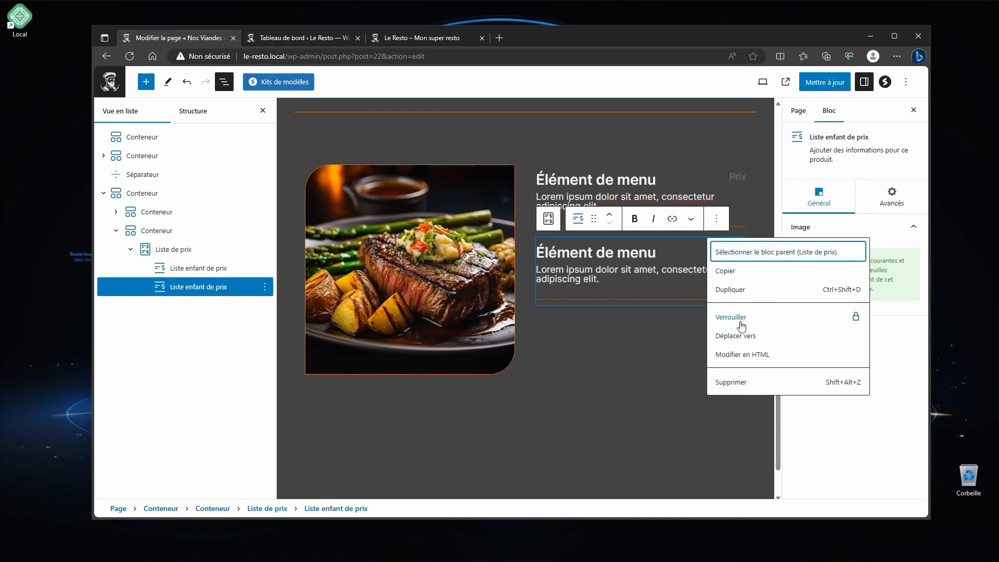
left_click(745, 290)
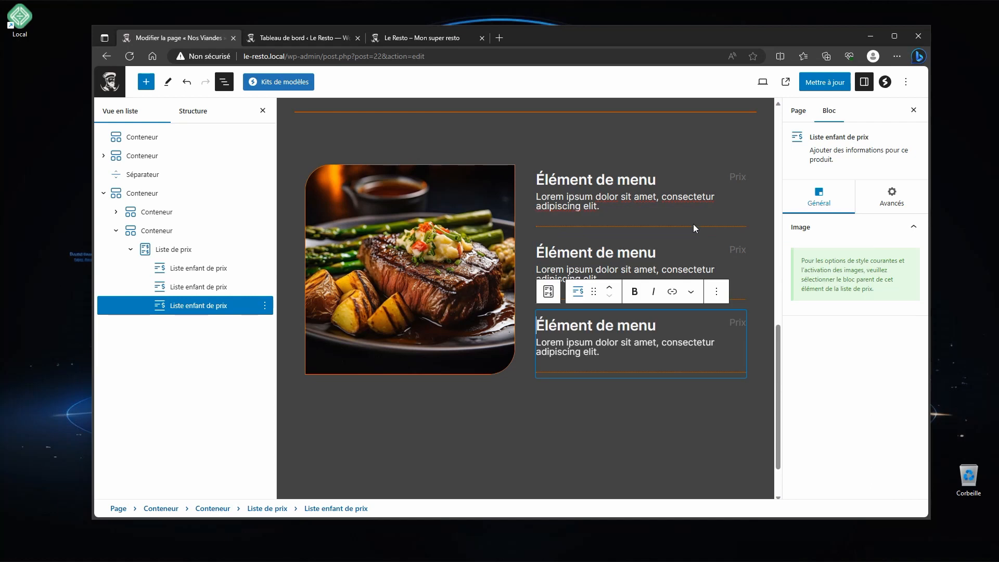
left_click(721, 295)
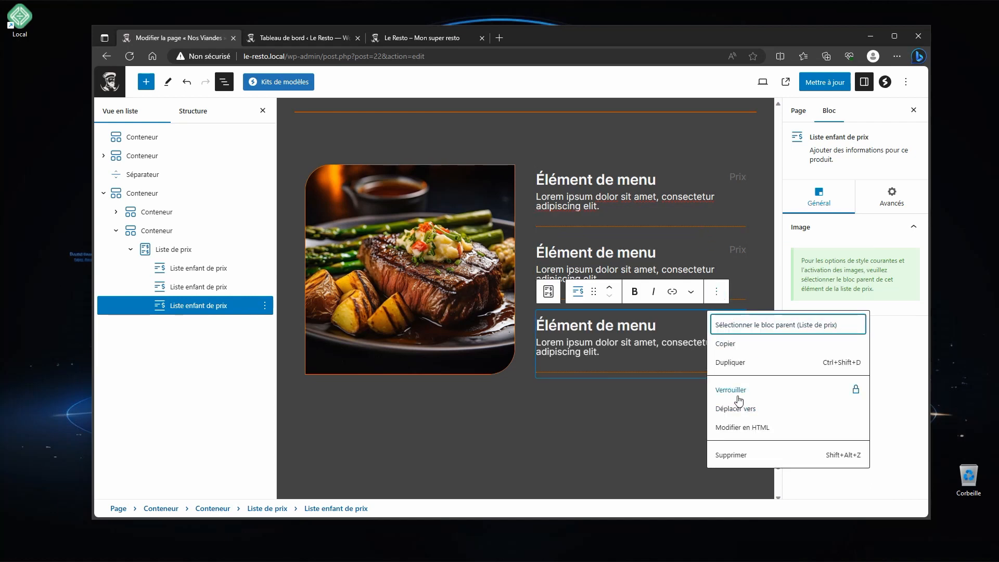
left_click(739, 360)
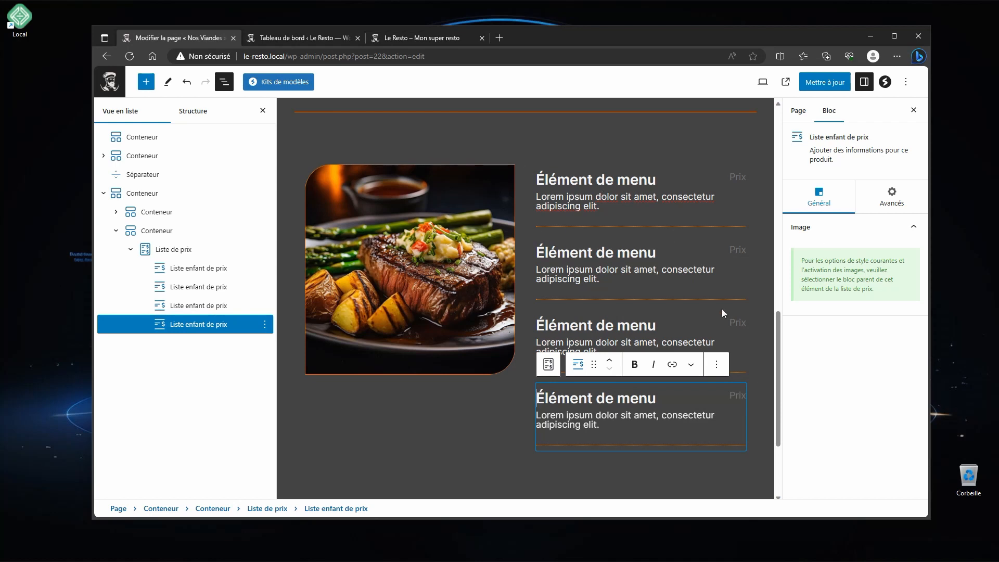
- Update the page and review the image and price list on the live Nos Viandes page
scroll(668, 322, "down", 3)
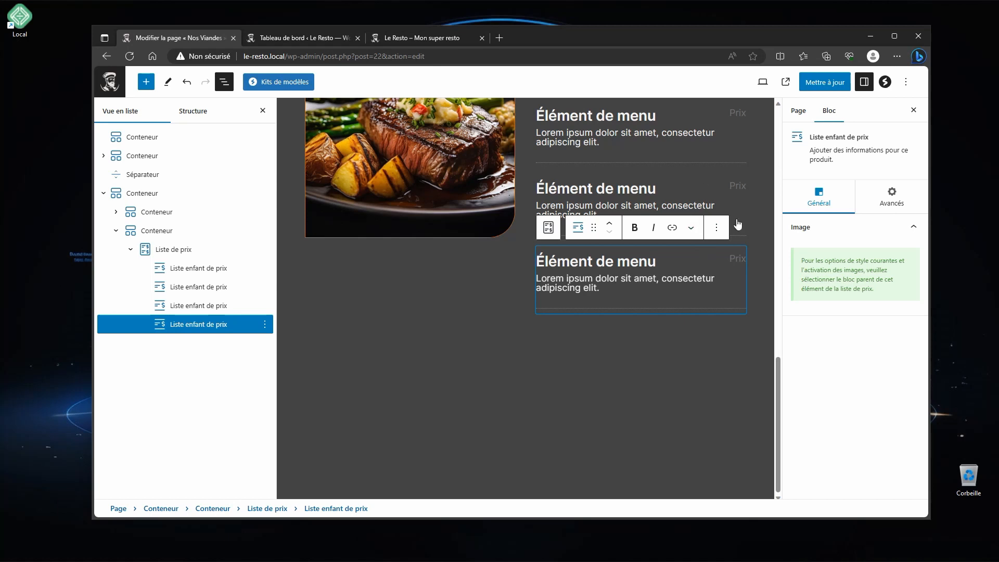
left_click(827, 84)
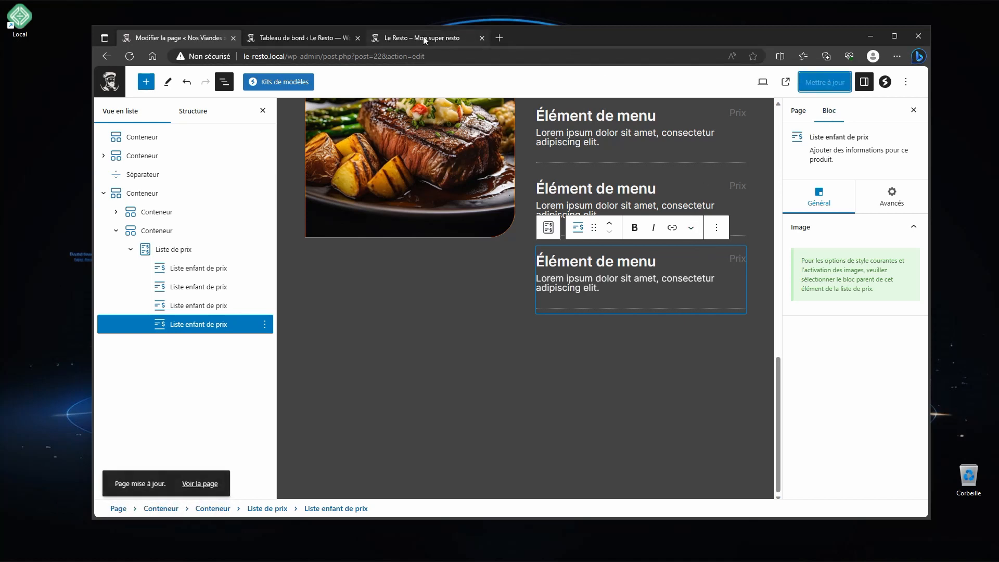
left_click(424, 37)
left_click(131, 57)
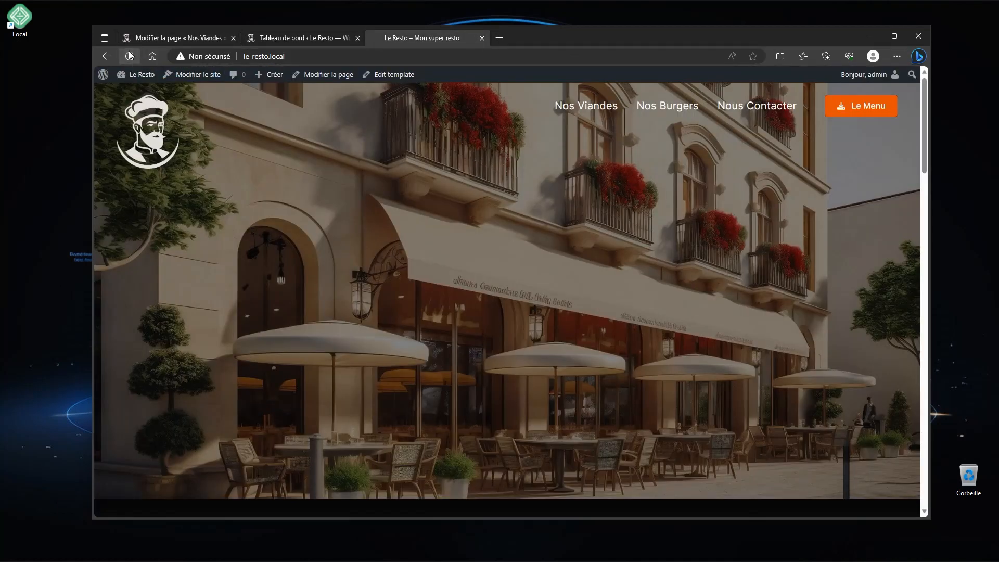
left_click(579, 108)
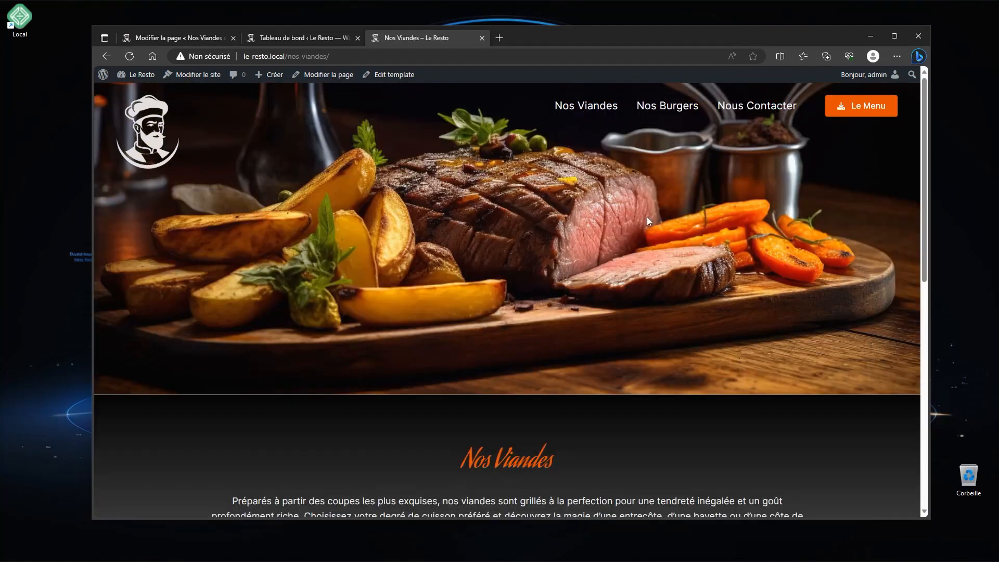
scroll(647, 221, "down", 9)
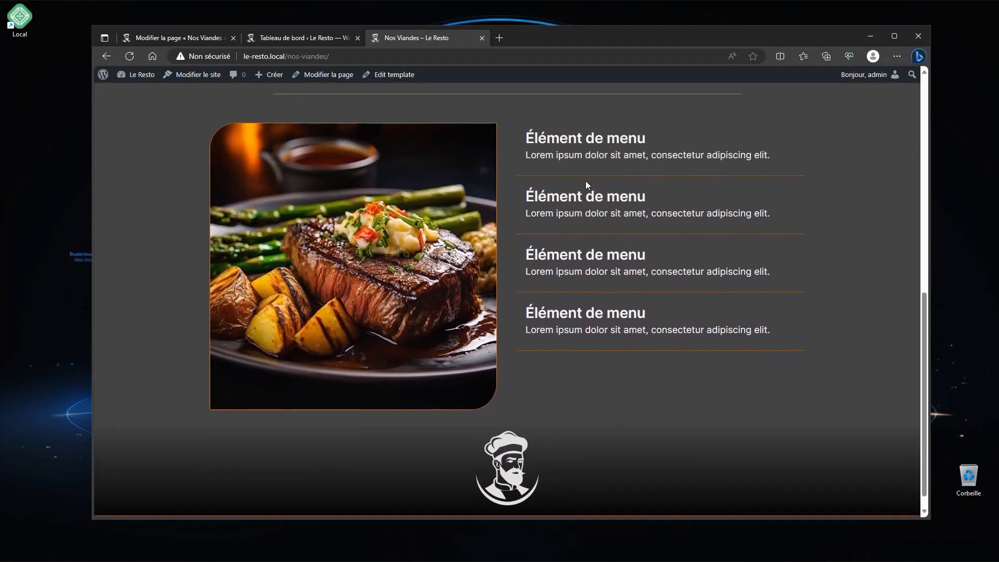
scroll(262, 218, "down", 1)
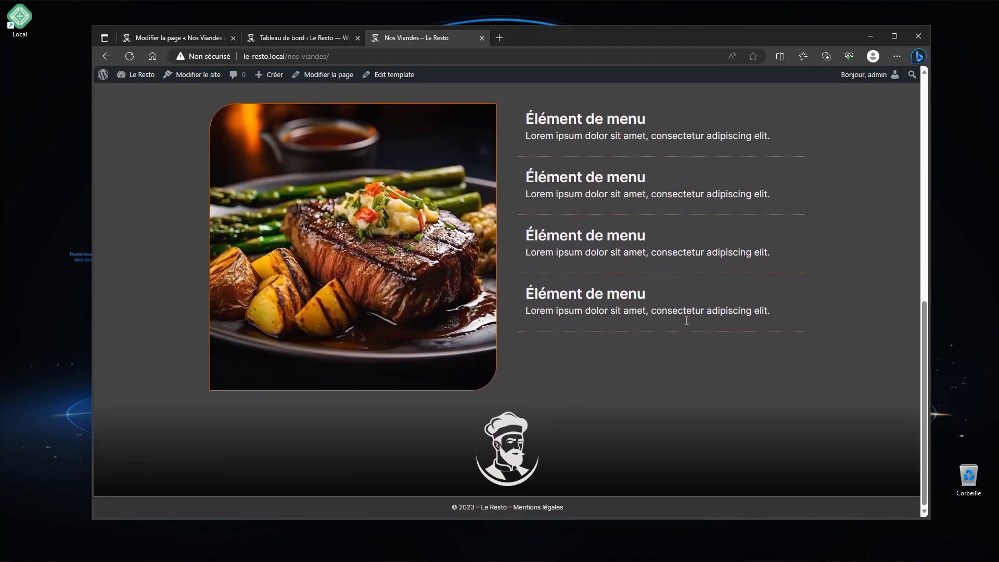
scroll(593, 320, "up", 2)
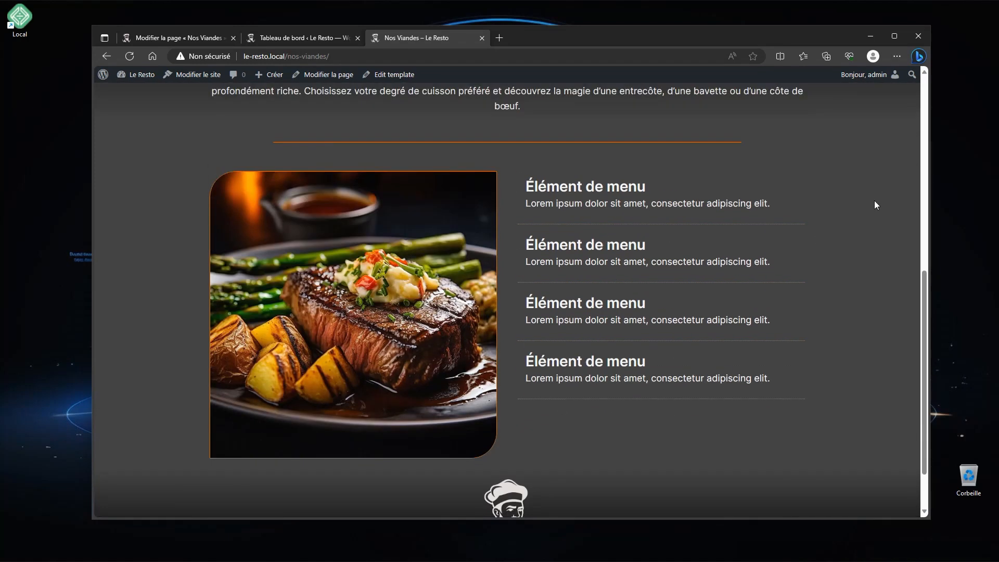
- Set the content box width of the container holding the image and price list to 800 px and update the page
left_click(187, 39)
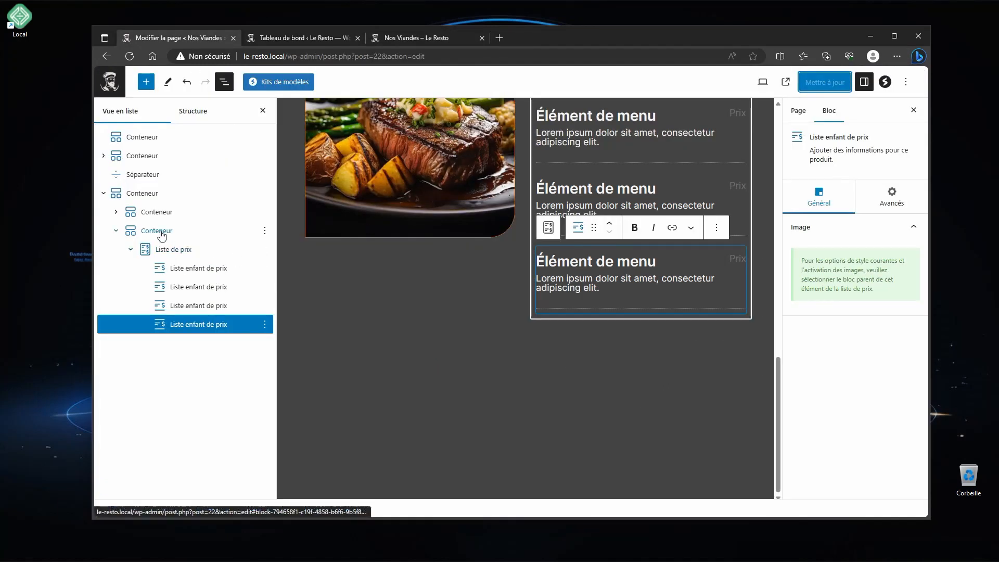
left_click(142, 193)
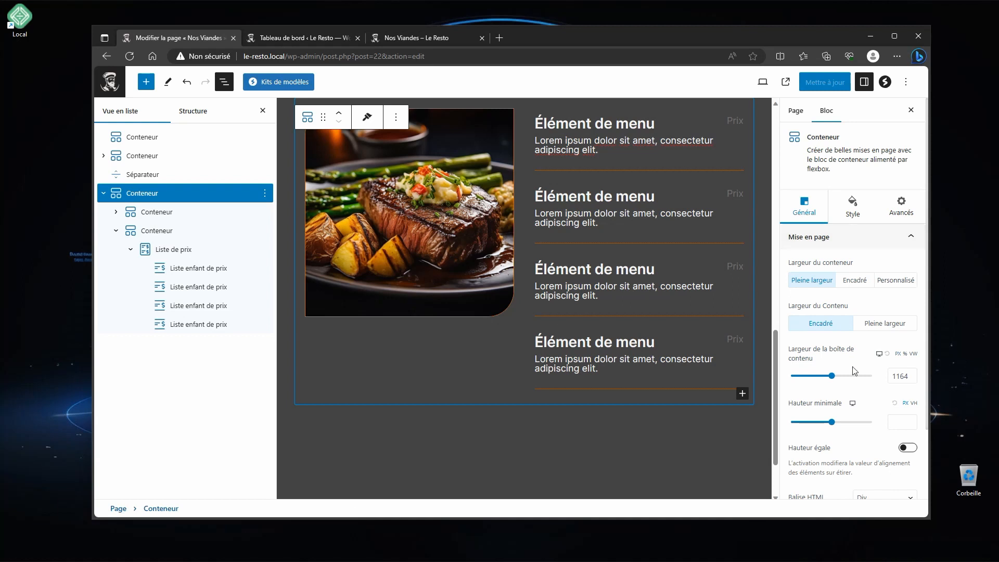
mouse_move(832, 376)
left_mouse_down()
mouse_move(821, 379)
mouse_move(833, 378)
left_mouse_up()
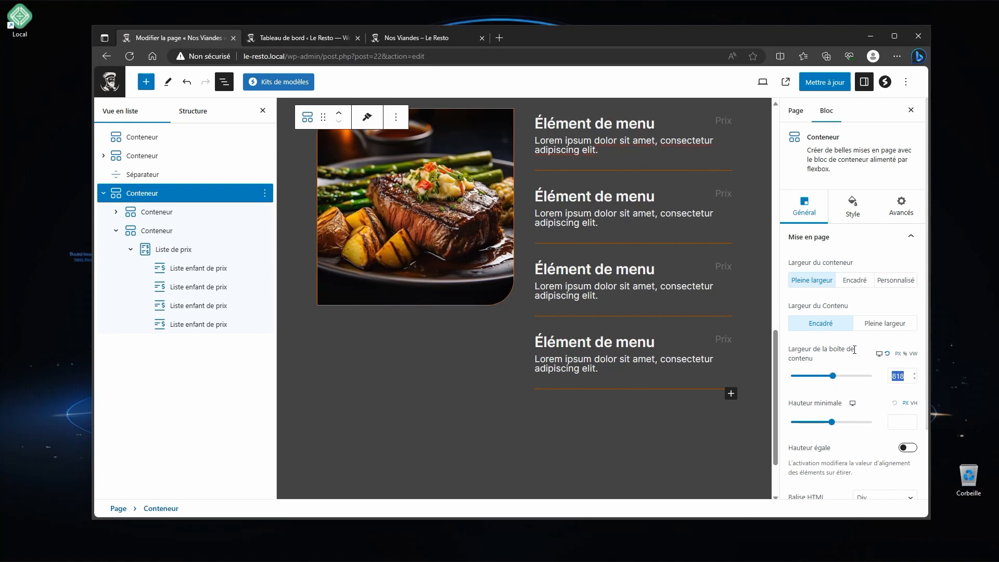
type("800")
left_click(821, 86)
- Reload the live Nos Viandes page and examine the layout of the image and price list
left_click(374, 42)
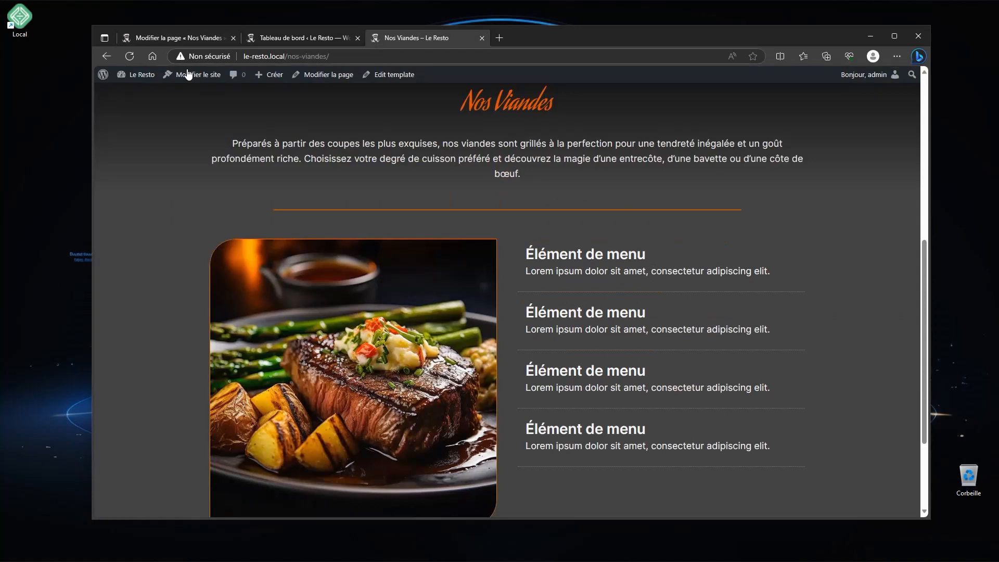
left_click(129, 56)
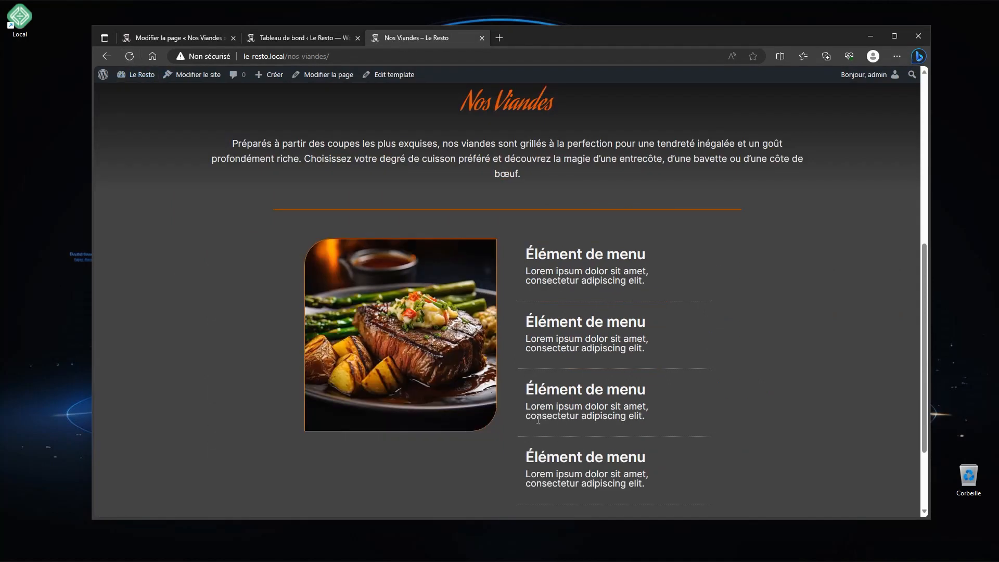
scroll(567, 371, "down", 3)
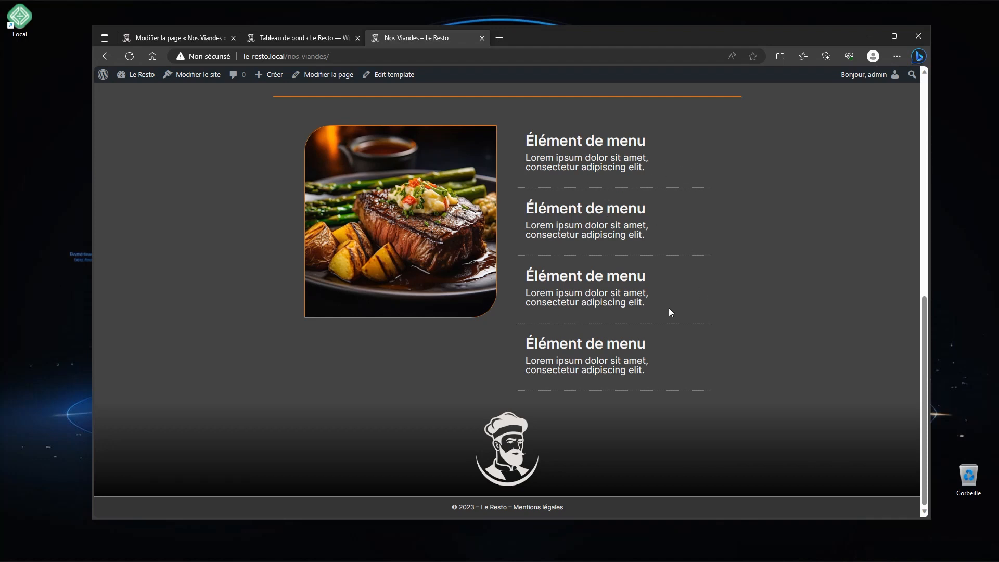
scroll(534, 259, "up", 3)
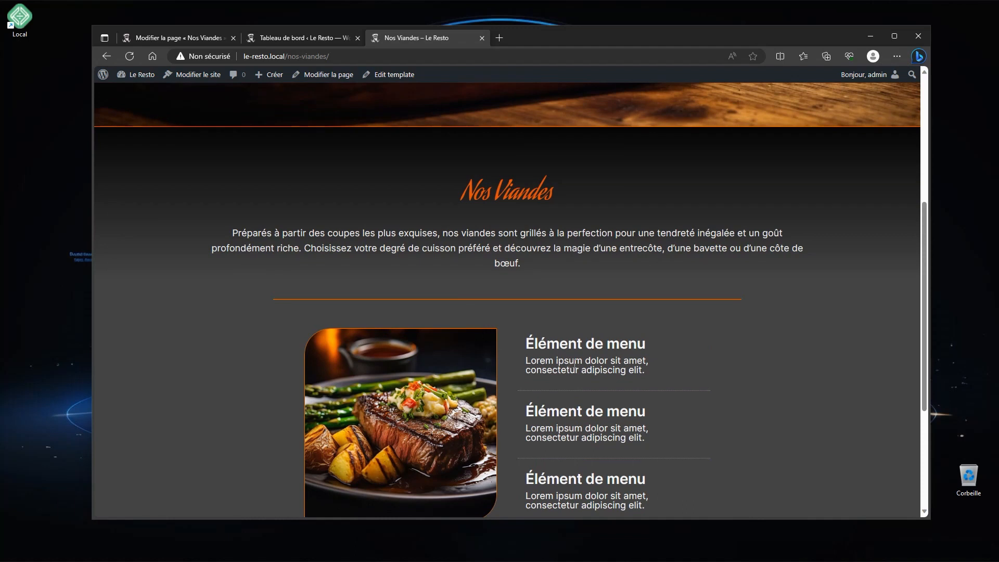
- Give the container holding the image and price list an unlinked bottom margin of 80 px
left_click(192, 40)
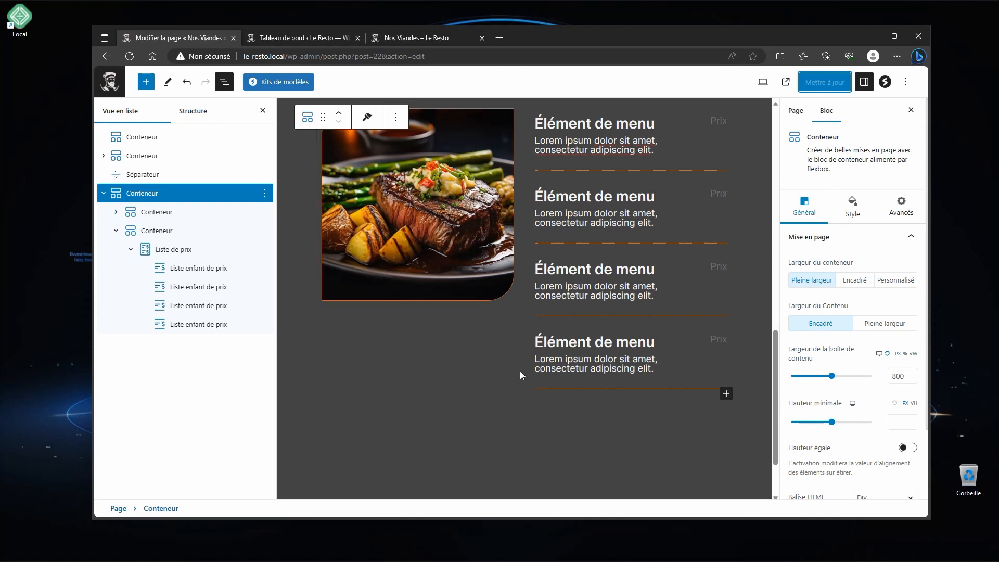
scroll(866, 208, "down", 2)
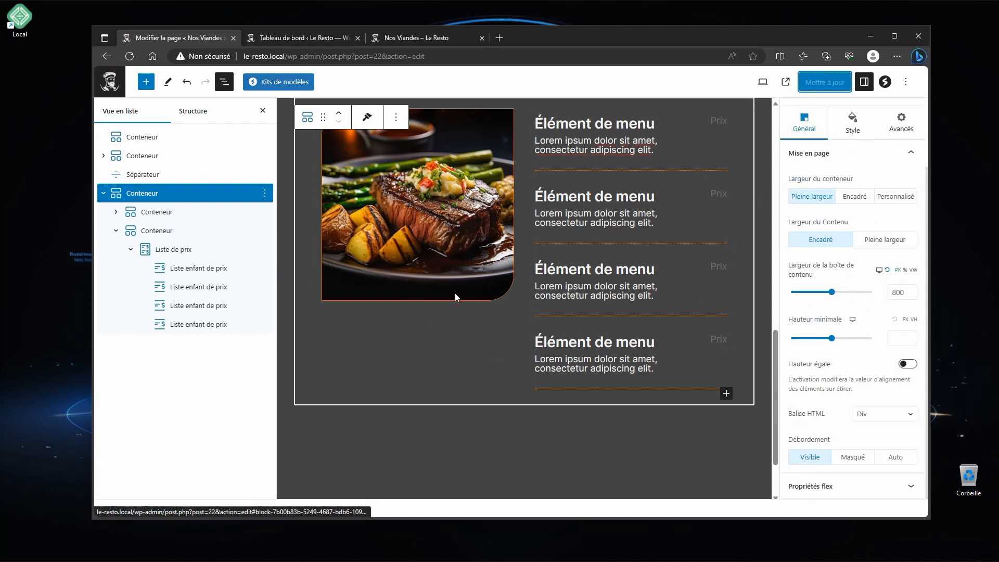
scroll(873, 281, "up", 2)
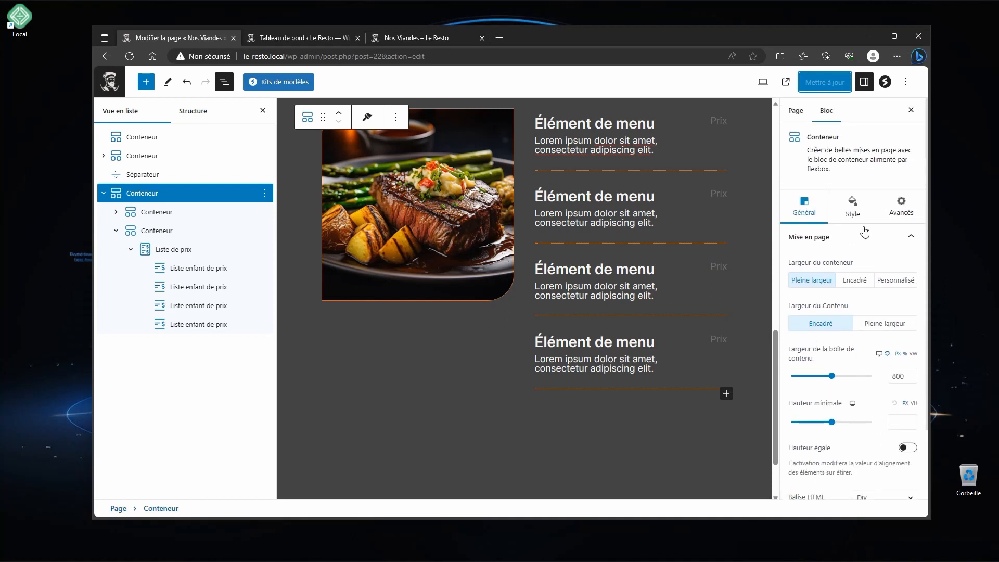
left_click(862, 217)
left_click(864, 405)
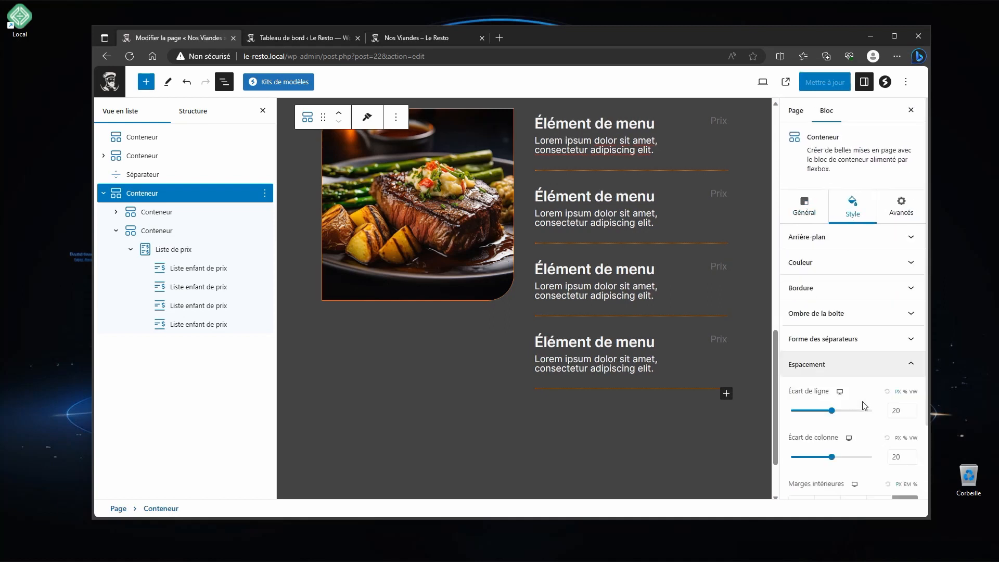
left_click(905, 471)
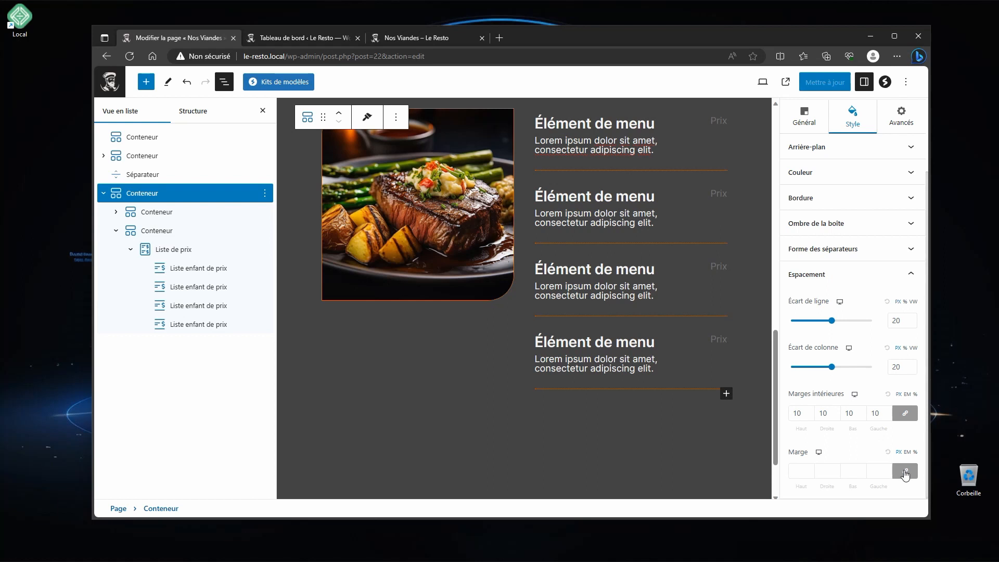
left_click(854, 471)
type("80")
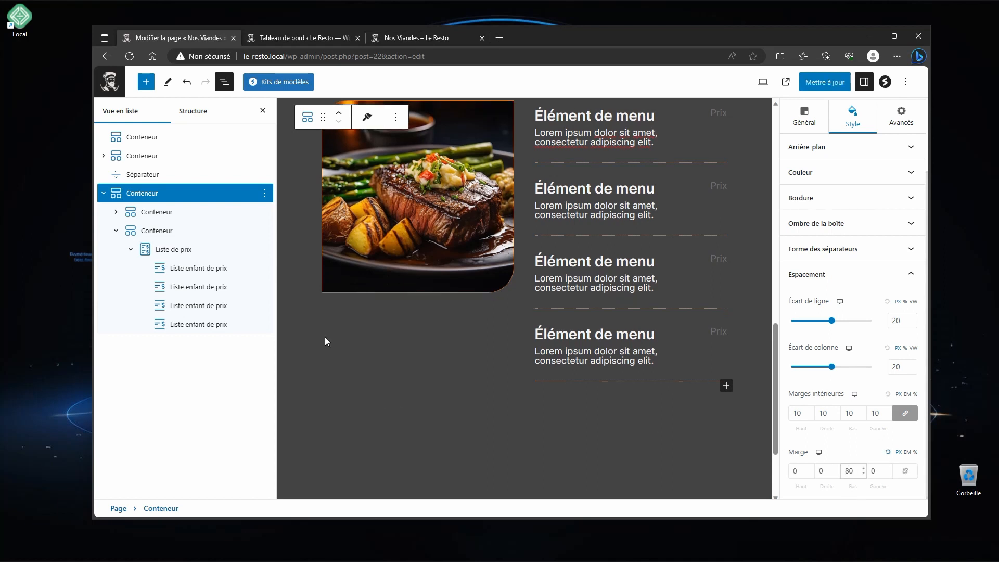
left_click(103, 193)
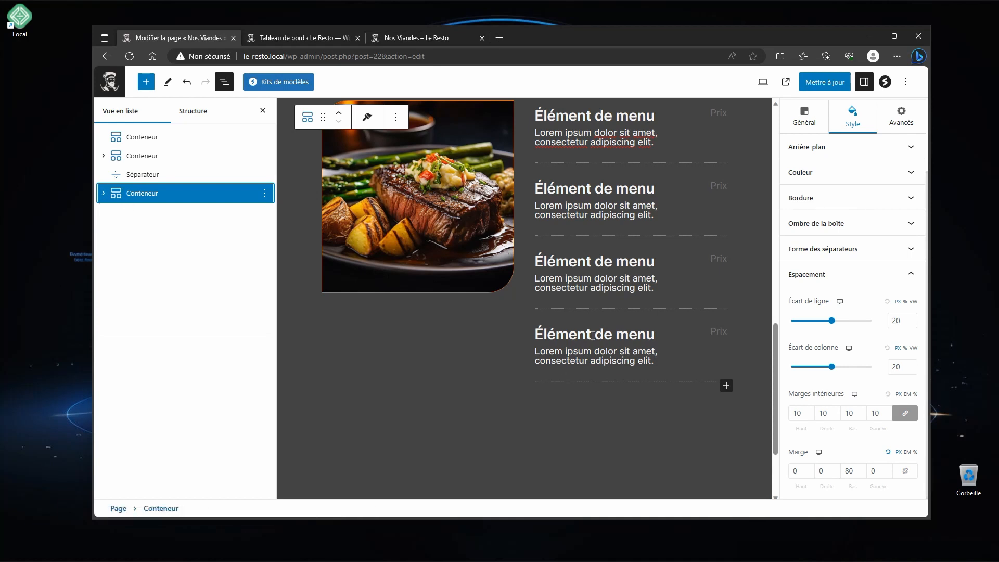
- Add a single-column Conteneur block below the image and price list section
scroll(592, 336, "up", 5)
scroll(624, 352, "down", 4)
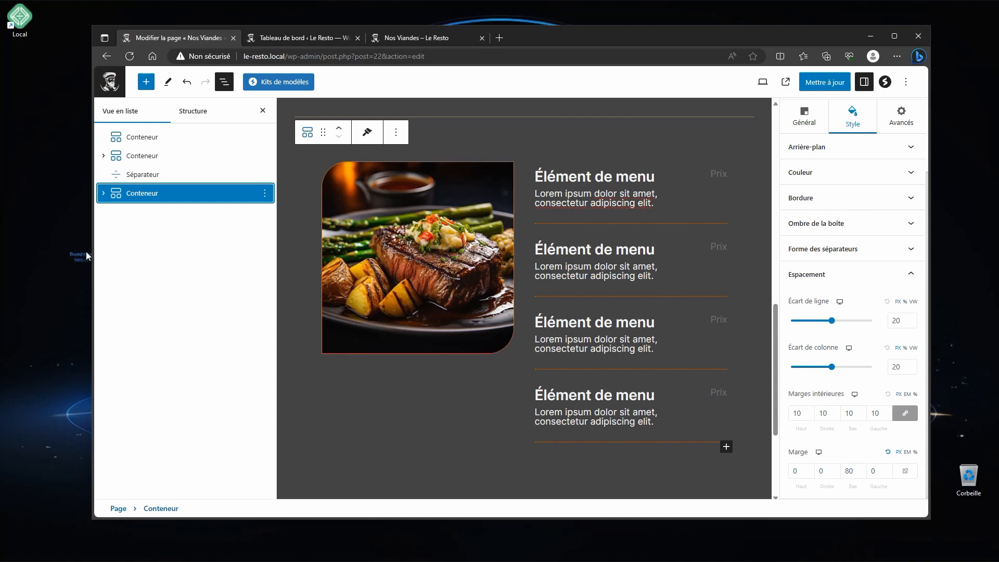
left_click(145, 83)
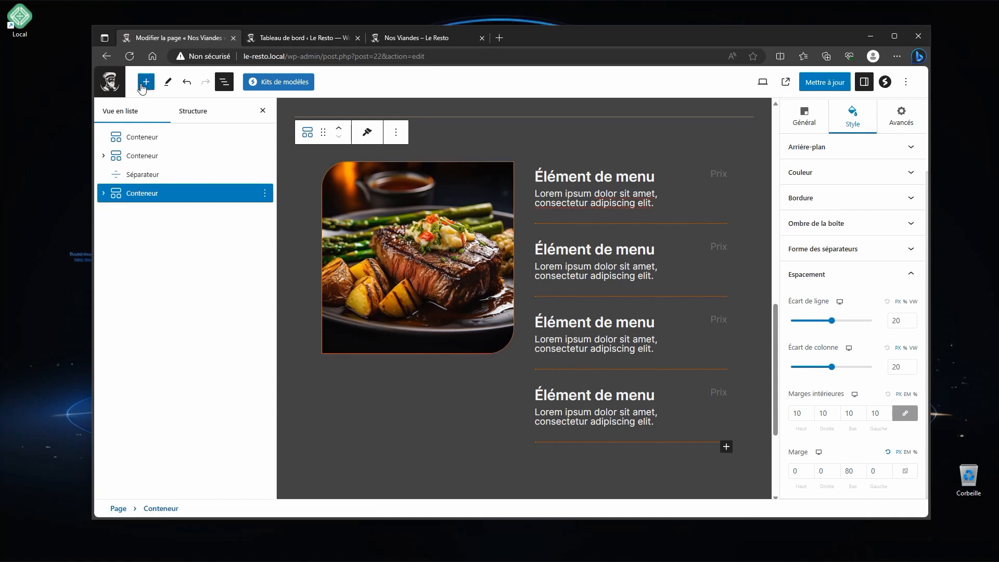
left_click(129, 208)
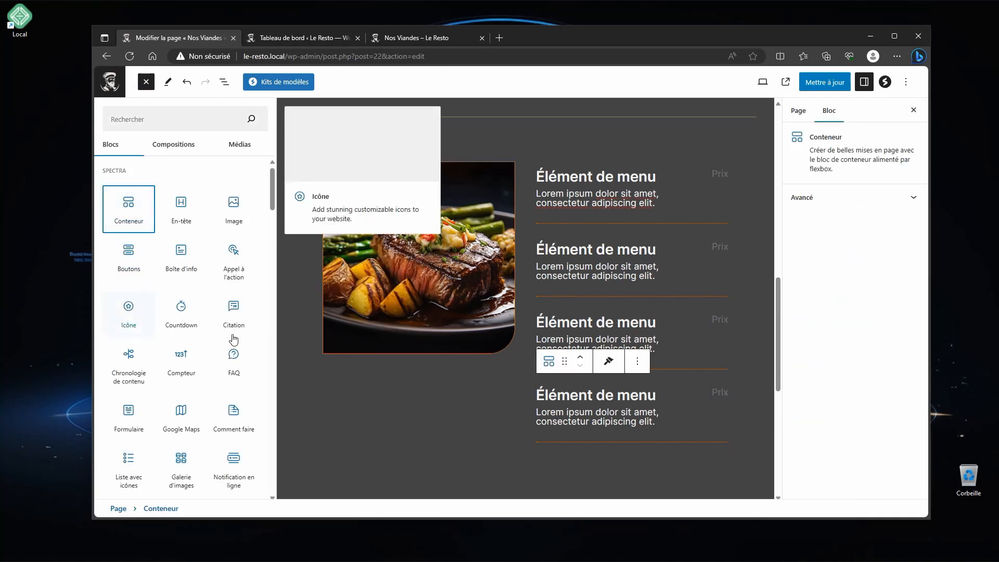
scroll(507, 304, "down", 5)
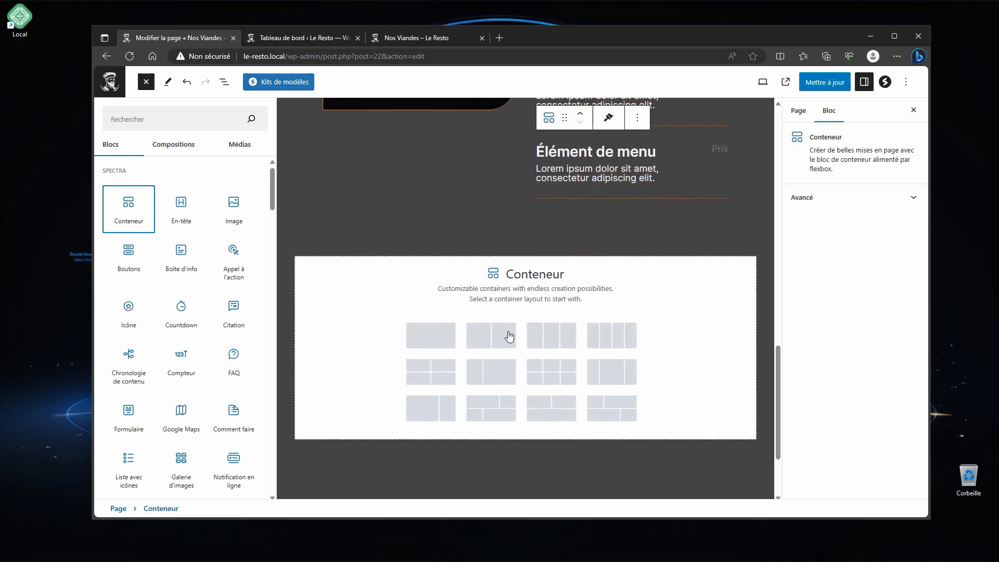
left_click(435, 342)
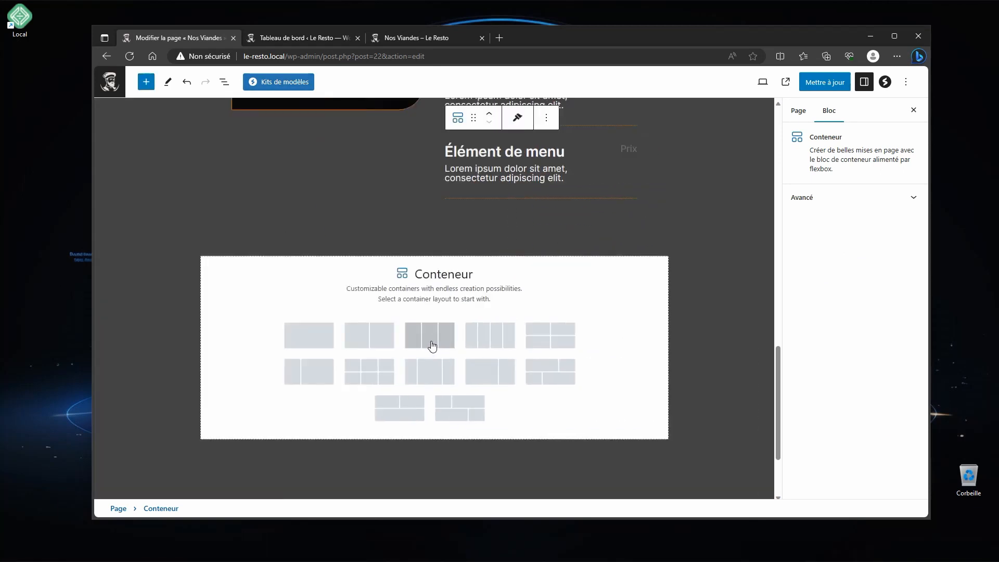
left_click(325, 343)
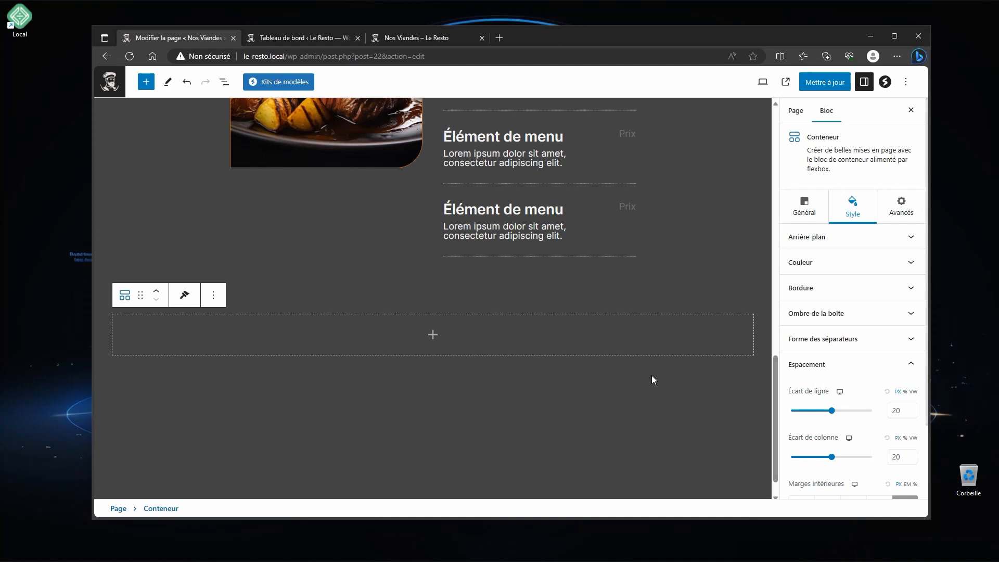
- Insert a Galerie d'images block inside the new empty container
left_click(434, 335)
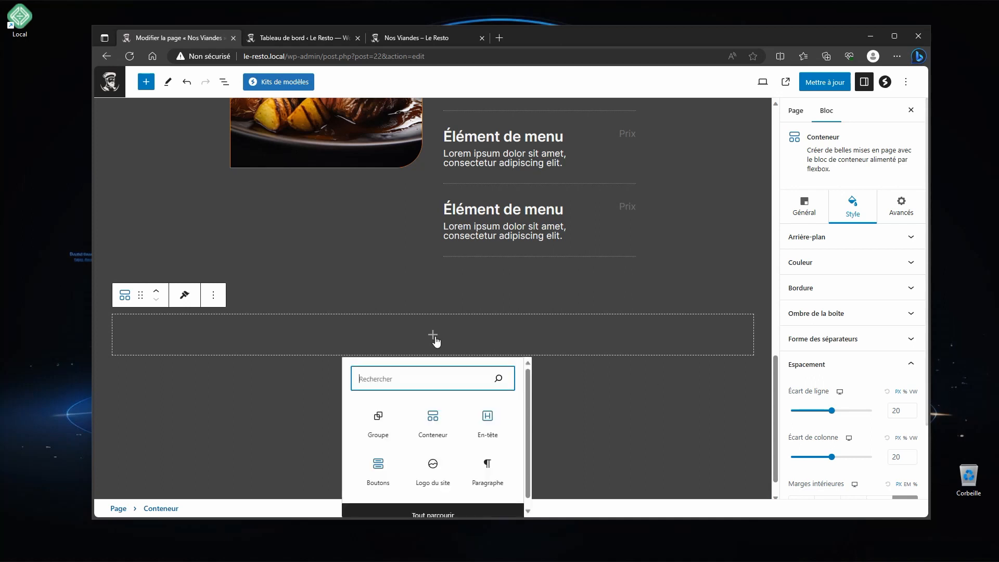
type("gale")
left_click(429, 421)
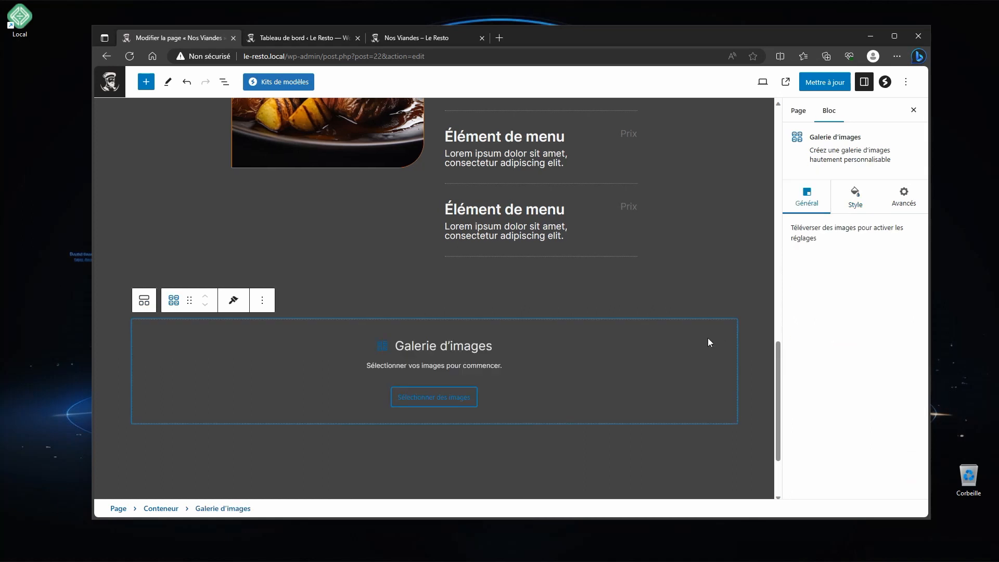
- Select the six steak photos in the media library's top row, from Viande-06 through Viande-01, for the gallery
left_click(438, 402)
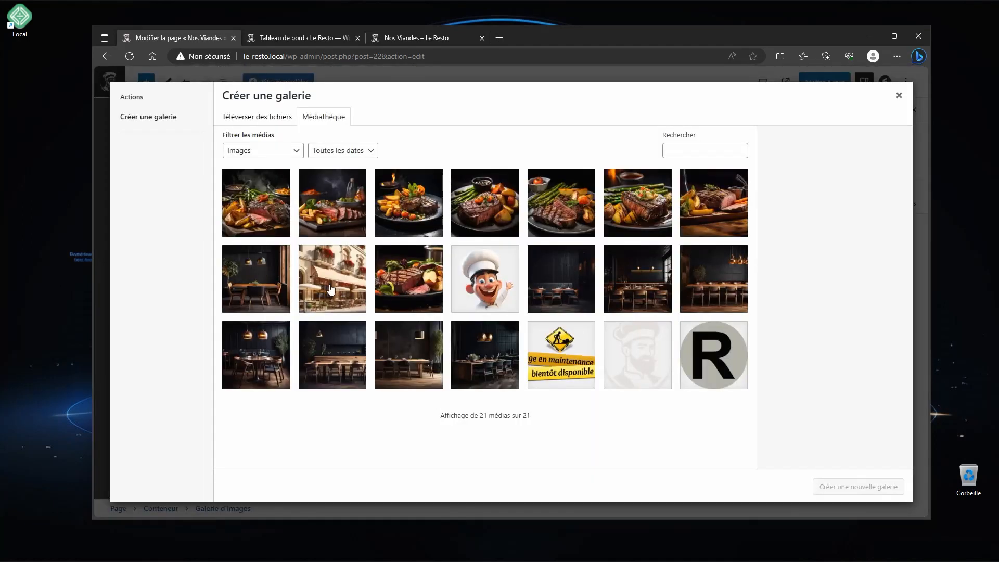
left_click(227, 226)
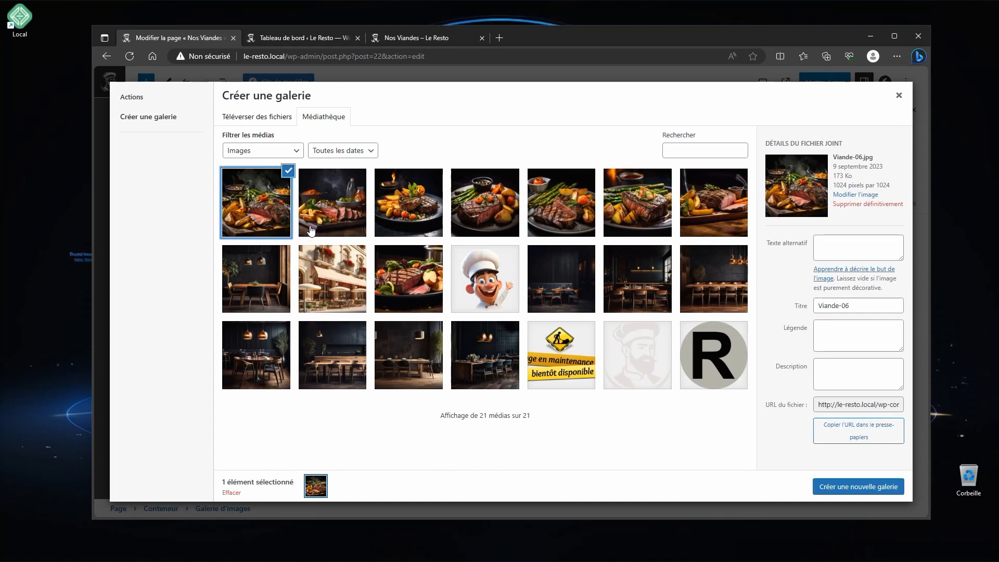
left_click(326, 215)
left_click(404, 212)
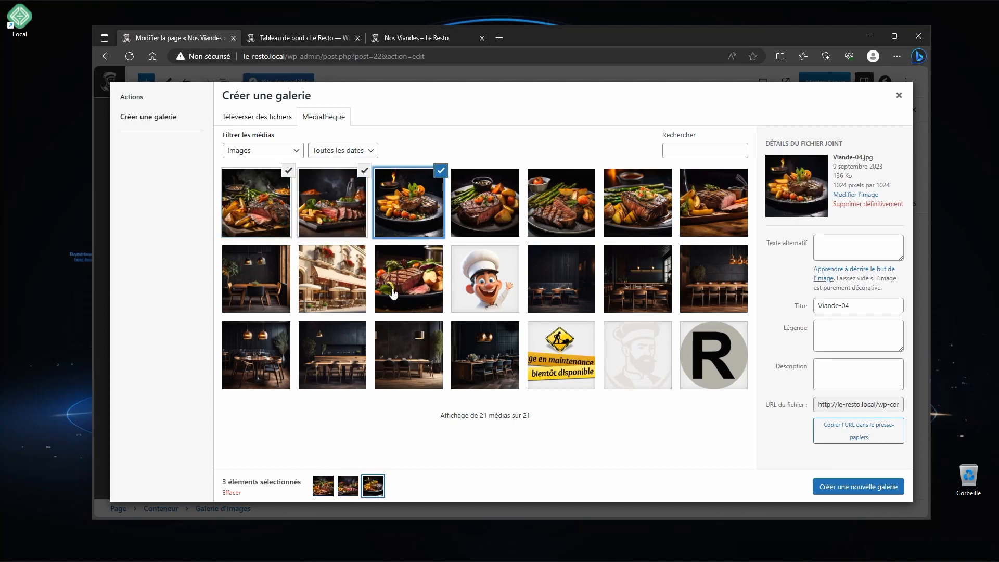
left_click(476, 216)
left_click(552, 209)
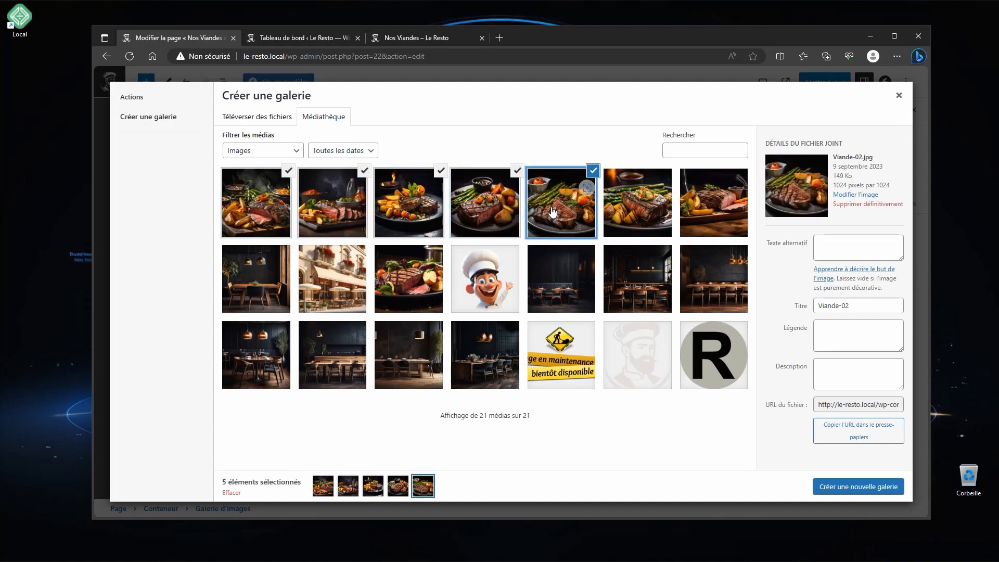
left_click(638, 204)
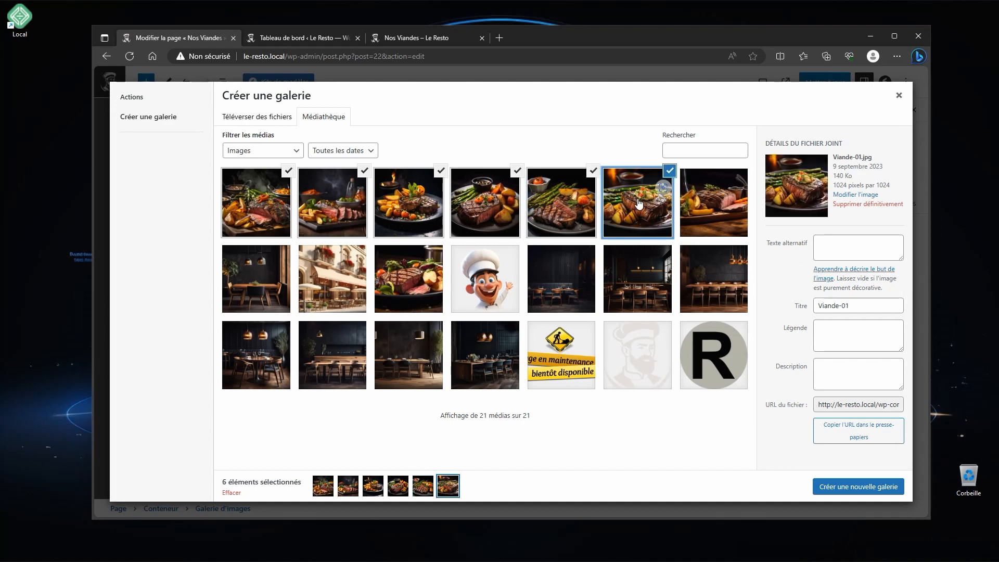
- Create the gallery, reorder it so the fourth photo comes first and the original first photo comes third, and insert it
left_click(859, 488)
left_click_drag(525, 180, 468, 184)
left_click_drag(279, 180, 437, 194)
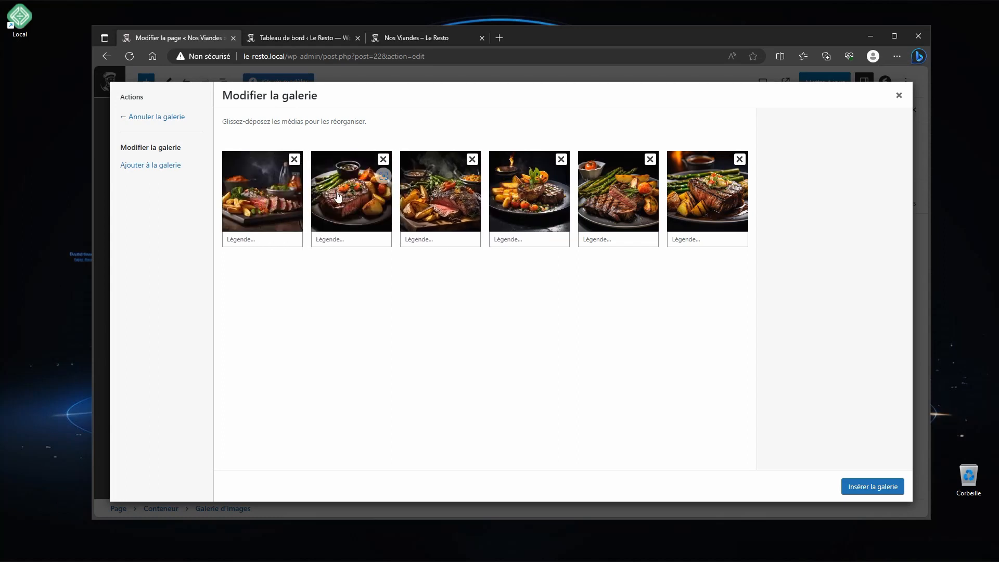
left_click_drag(338, 196, 263, 192)
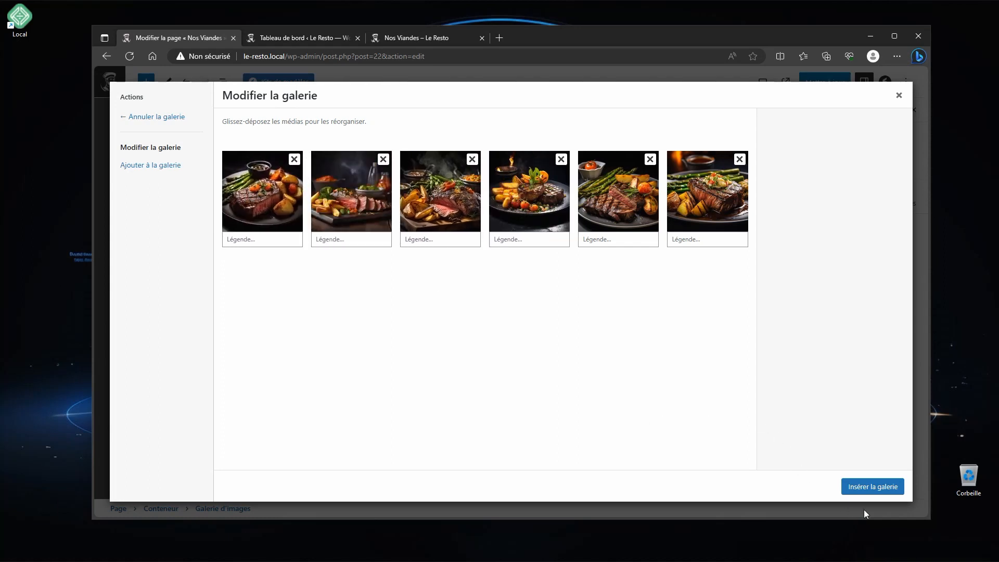
left_click(874, 486)
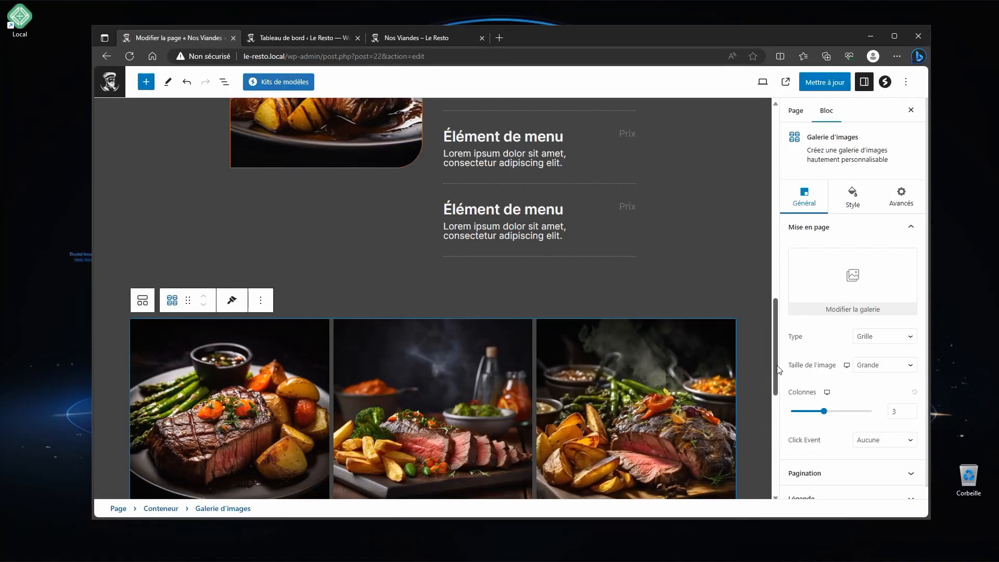
- Try the Moyenne image size on the gallery and set it back to Grande
scroll(770, 332, "down", 1)
scroll(827, 350, "down", 1)
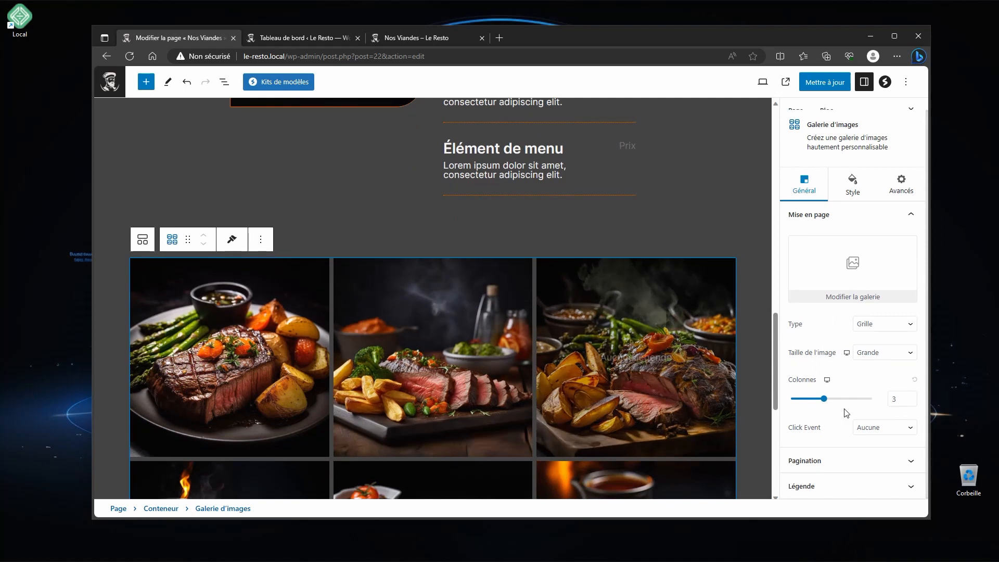
left_click(901, 353)
left_click(889, 375)
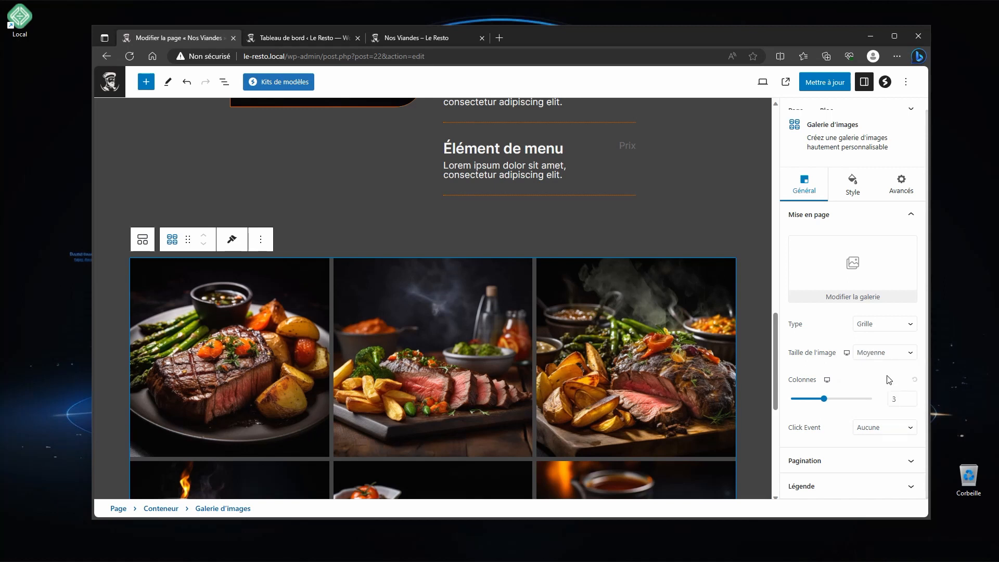
left_click(894, 353)
left_click(884, 387)
- Disable the captions (Légende) for the image gallery
left_click(840, 466)
left_click(841, 306)
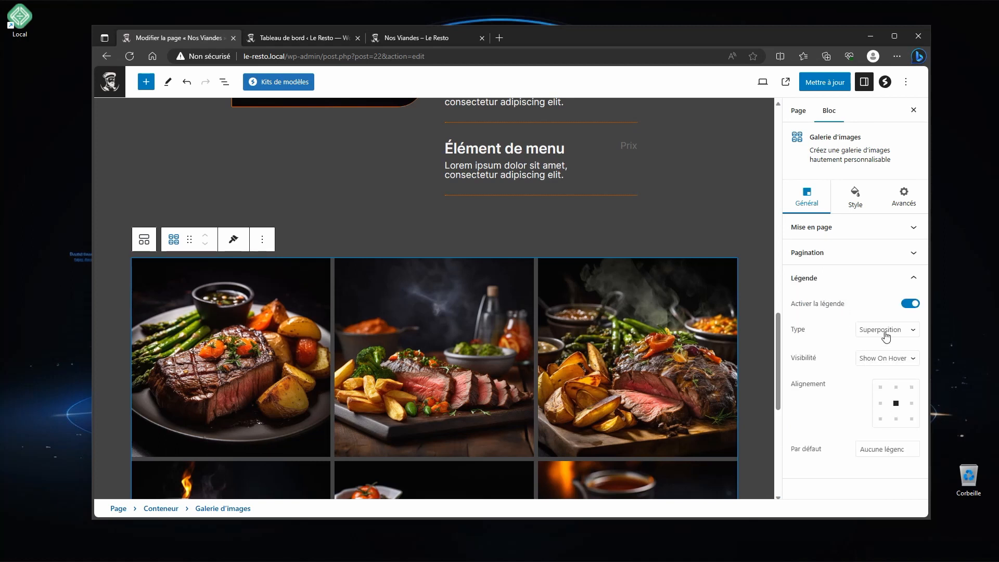
left_click(909, 304)
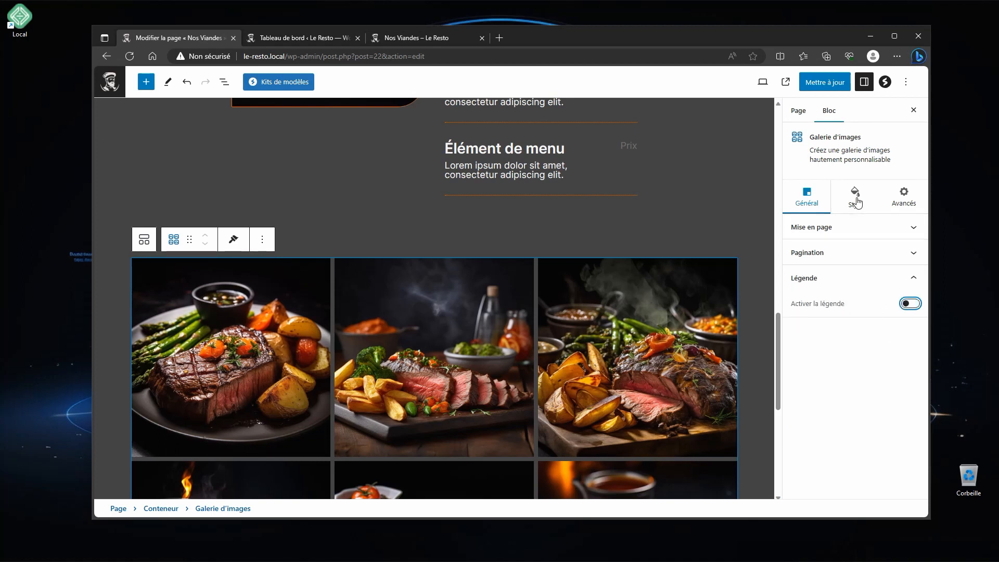
- Apply the Niveaux de gris effect to the gallery images in their normal state
left_click(859, 227)
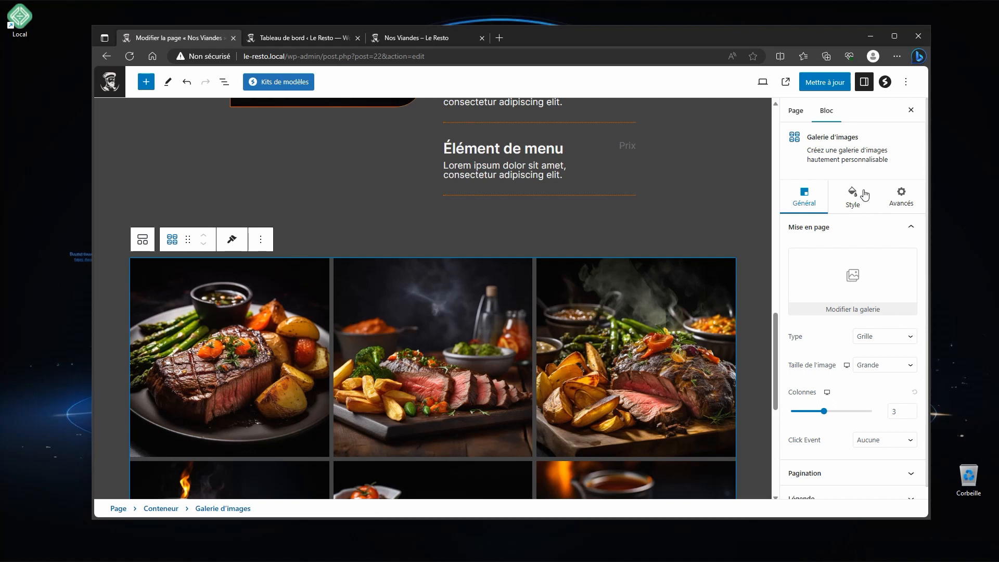
left_click(864, 195)
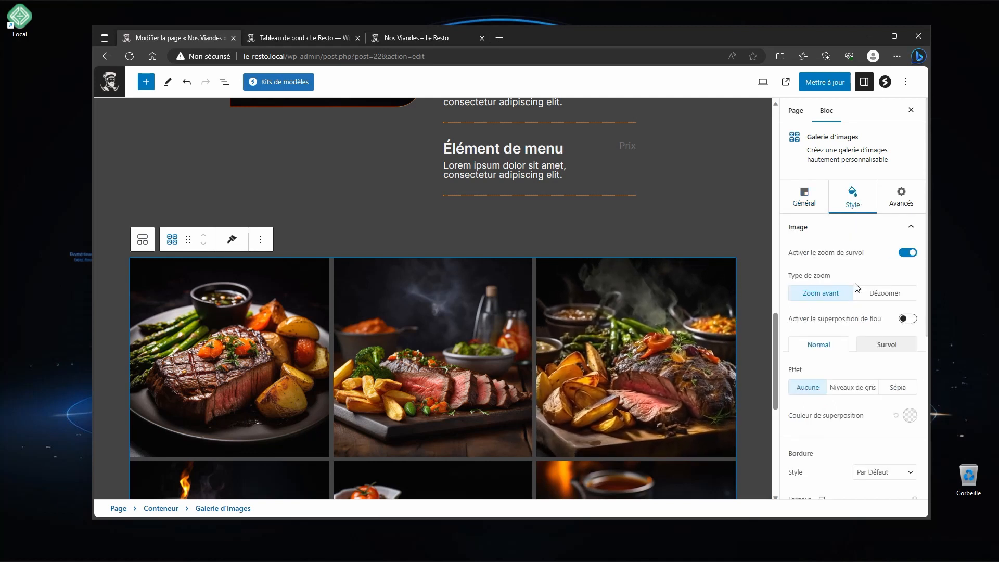
scroll(861, 270, "down", 1)
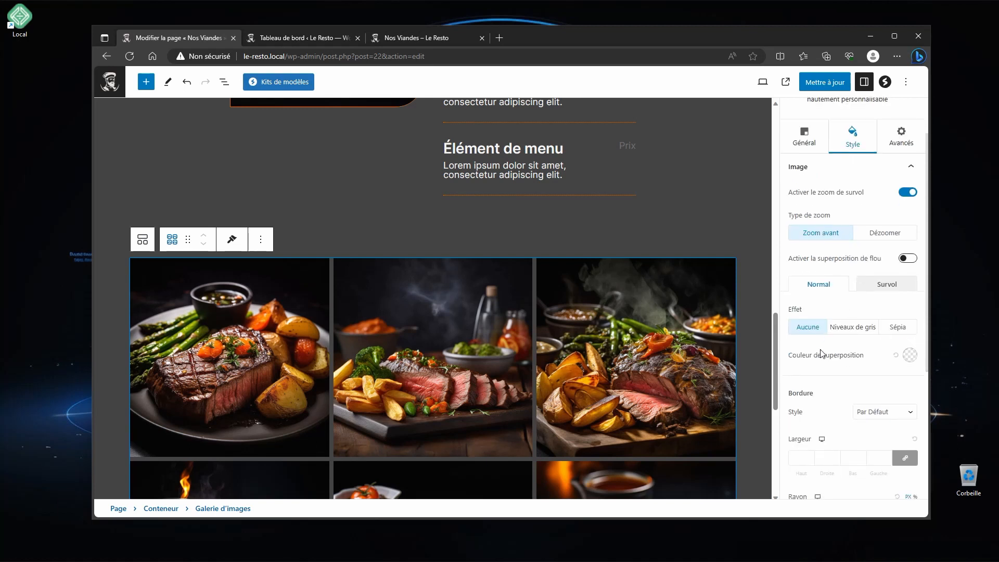
left_click(852, 327)
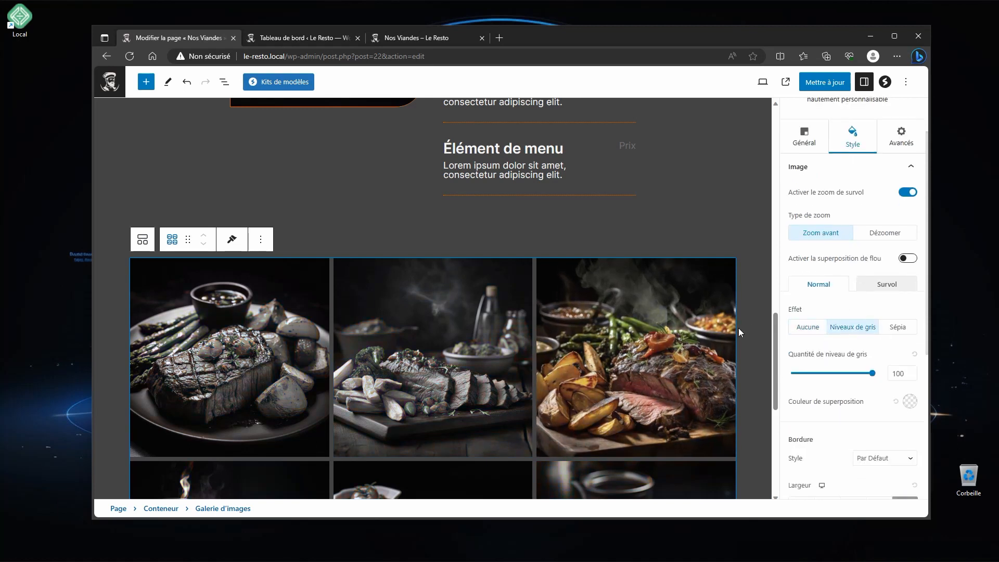
- Give the gallery images a border width of 1 on all sides and unlinked corner radii of 50, 0, 50 and 0 px
scroll(895, 318, "down", 3)
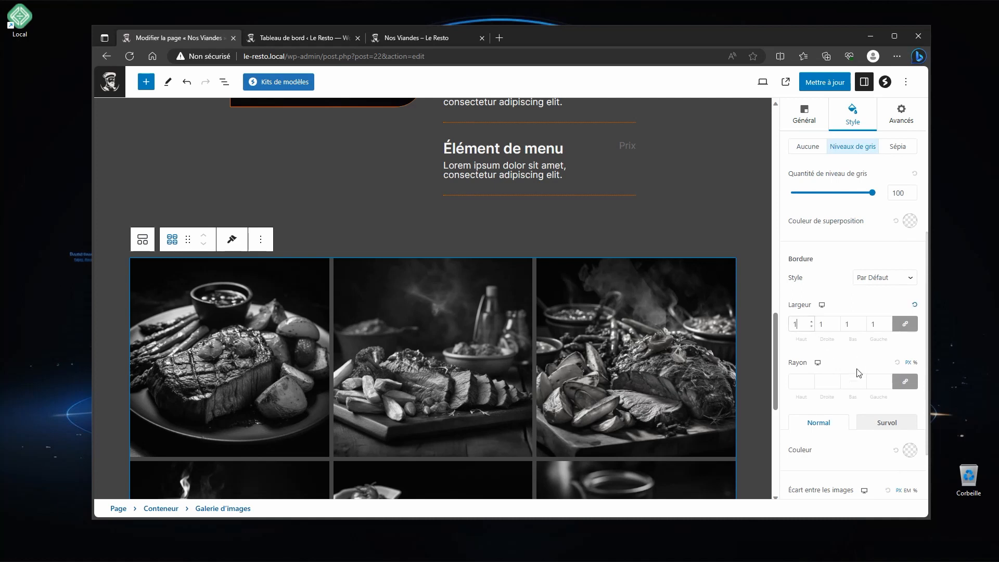
left_click(905, 384)
type("50")
key("Tab")
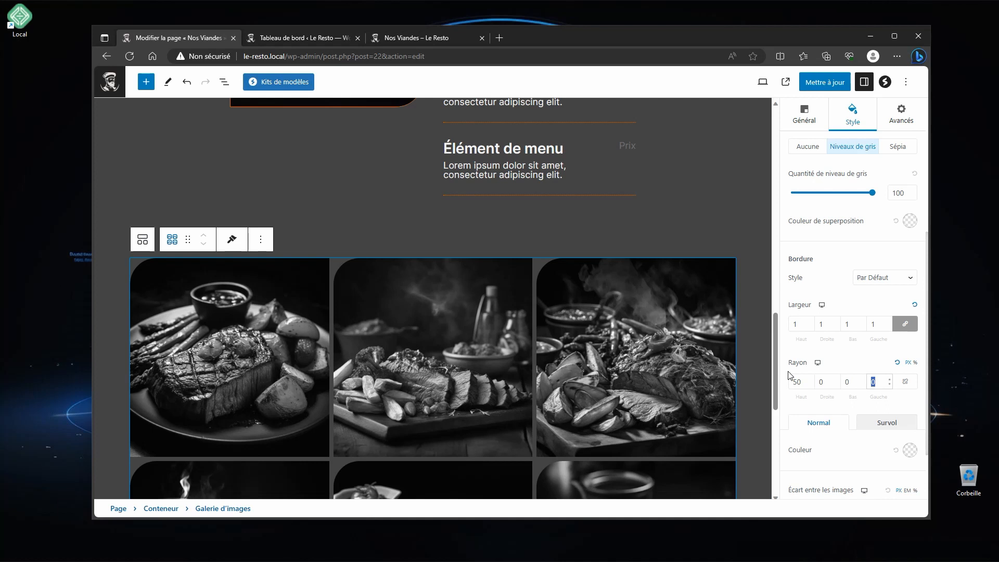
type("50")
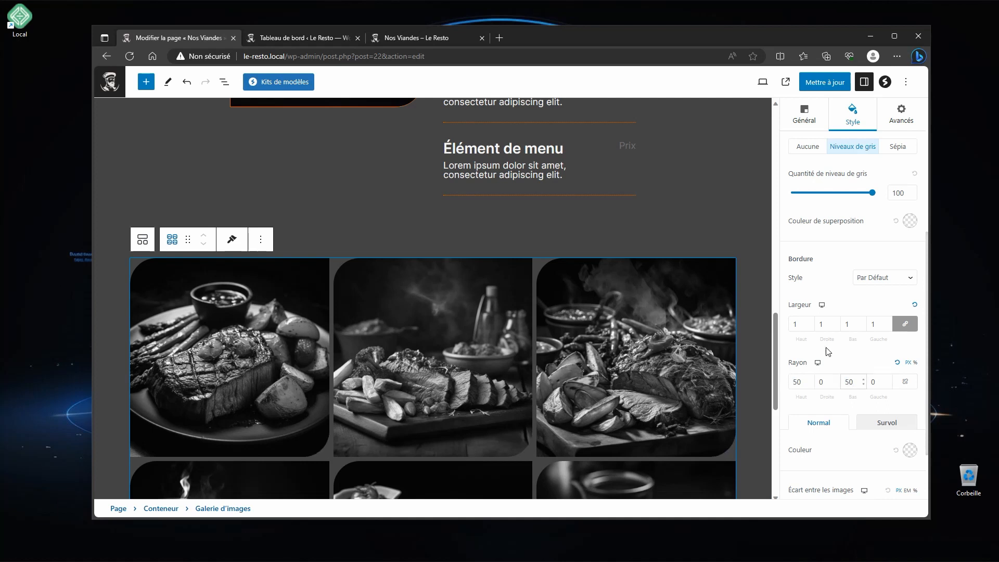
- Set the gallery images' normal border colour to the orange palette swatch DA6A00
scroll(887, 411, "down", 1)
left_click(910, 390)
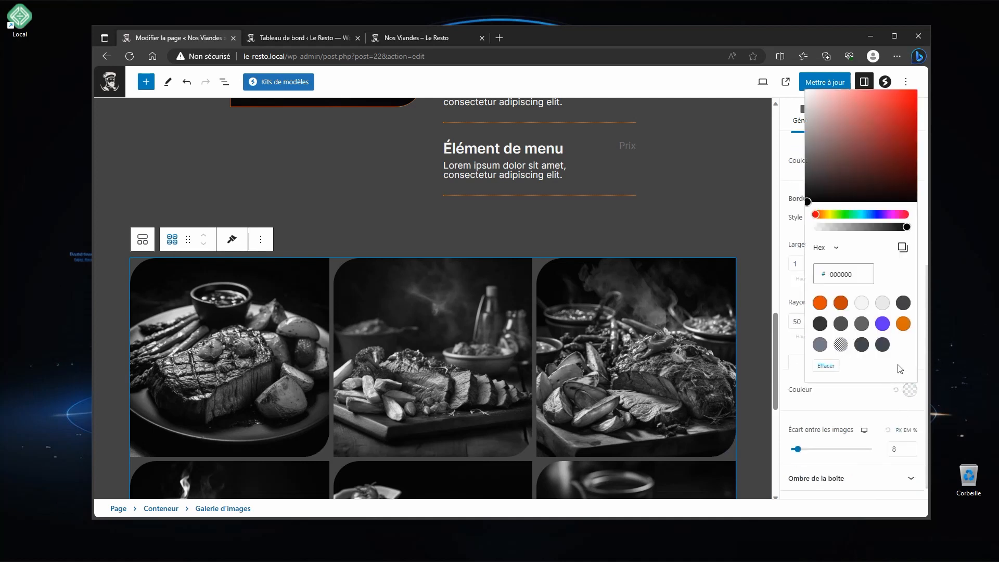
left_click(905, 328)
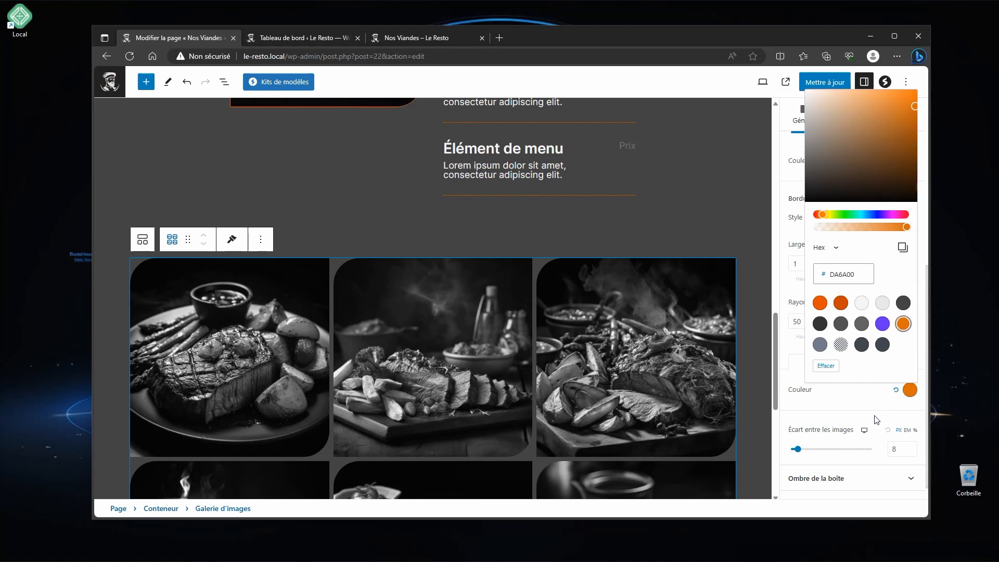
- Set the gap between the gallery images to 30 px and their border style to Solide
scroll(876, 419, "down", 1)
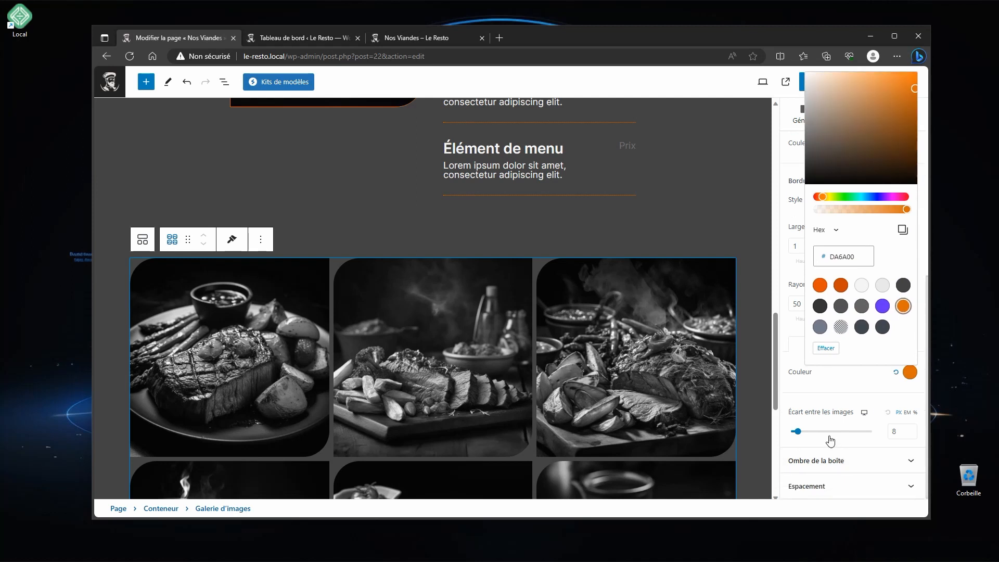
left_click_drag(802, 440, 815, 438)
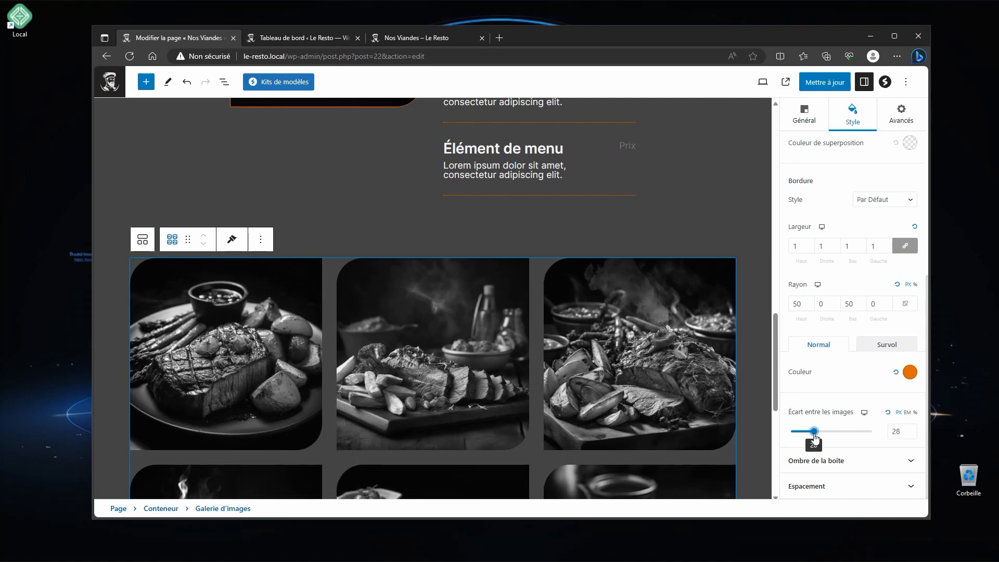
left_click(916, 431)
left_click(916, 431)
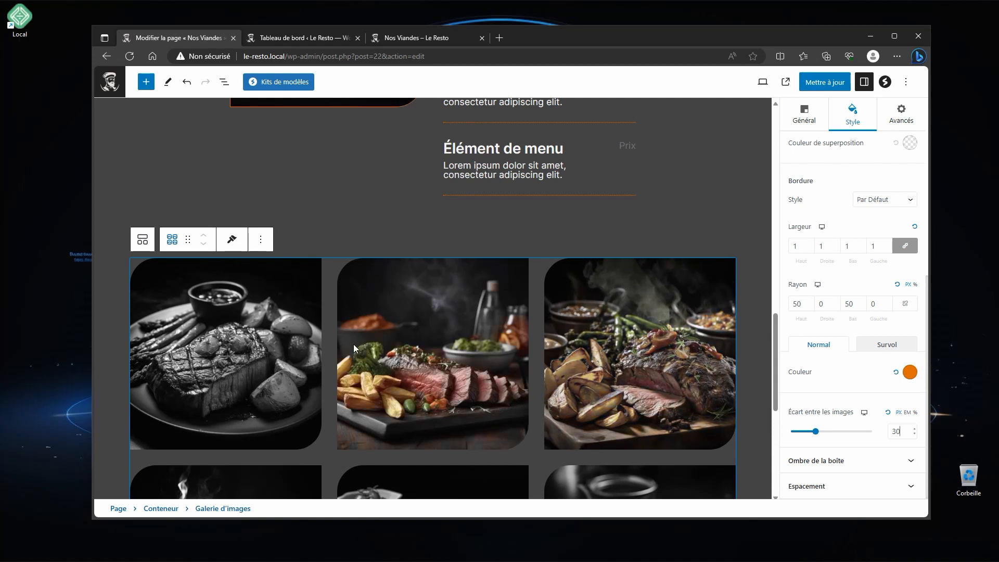
left_click(884, 200)
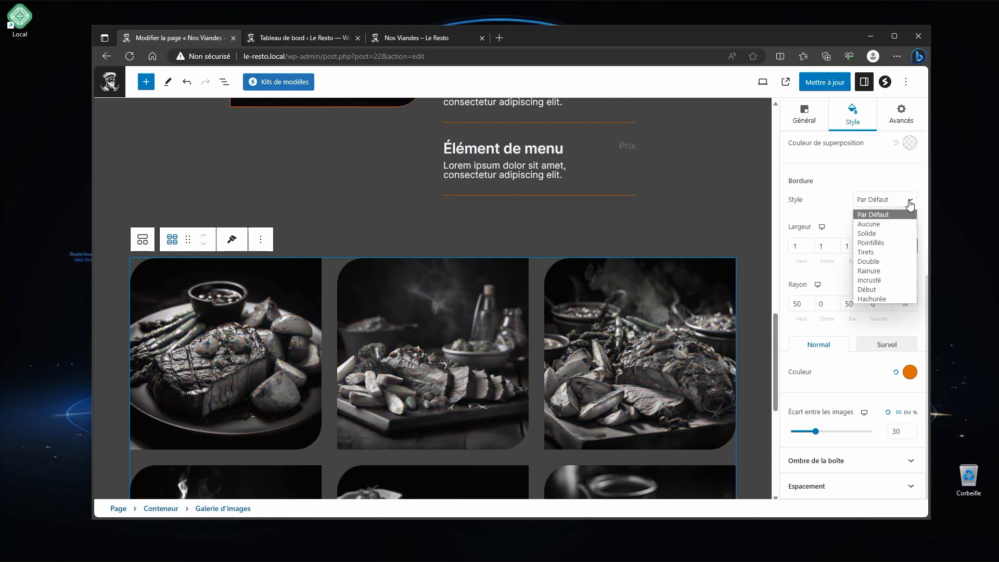
left_click(874, 235)
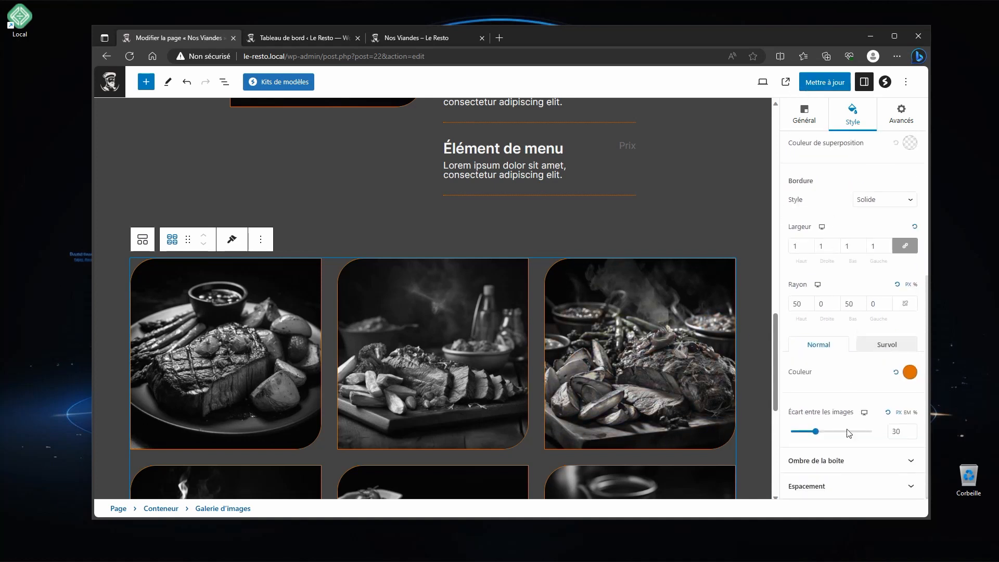
- Give the container holding the gallery an unlinked bottom margin of 80 px and update the page
left_click(822, 487)
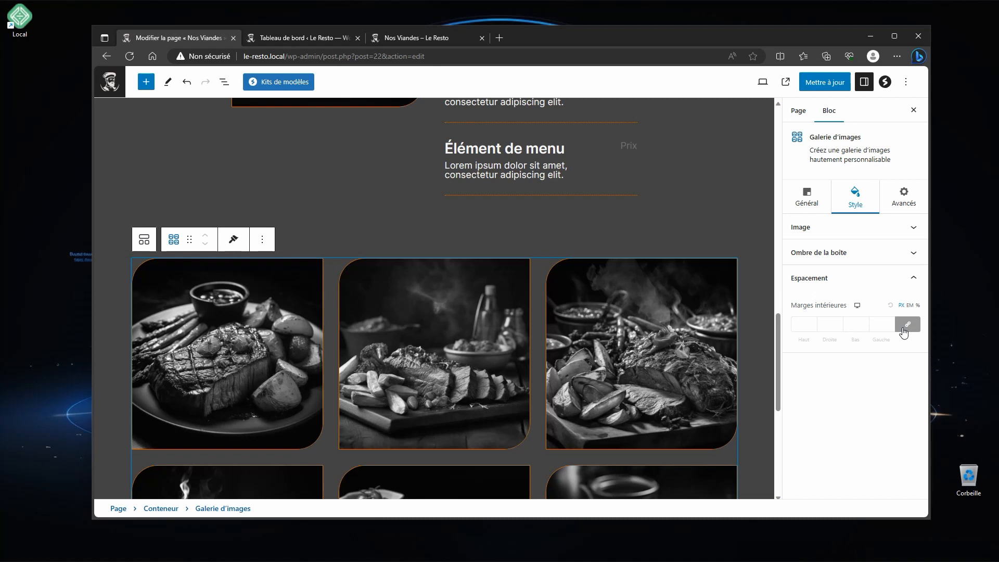
left_click(860, 283)
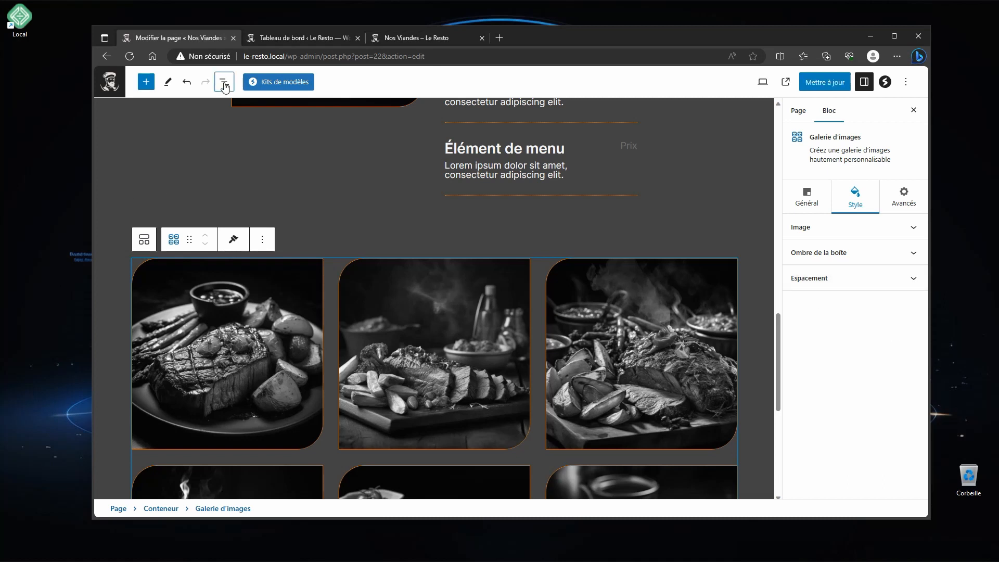
left_click(225, 82)
left_click(119, 213)
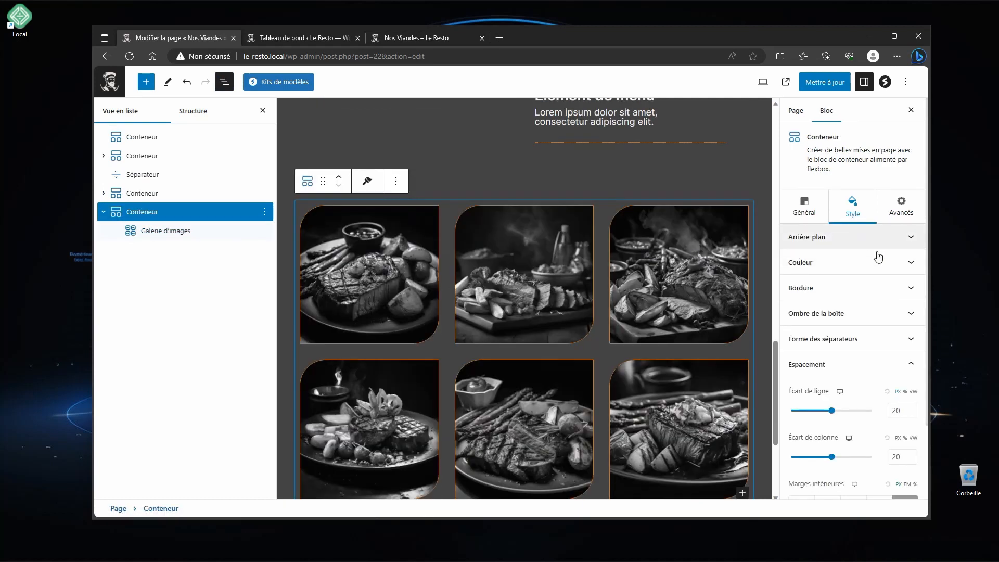
scroll(862, 416, "down", 2)
left_click(904, 473)
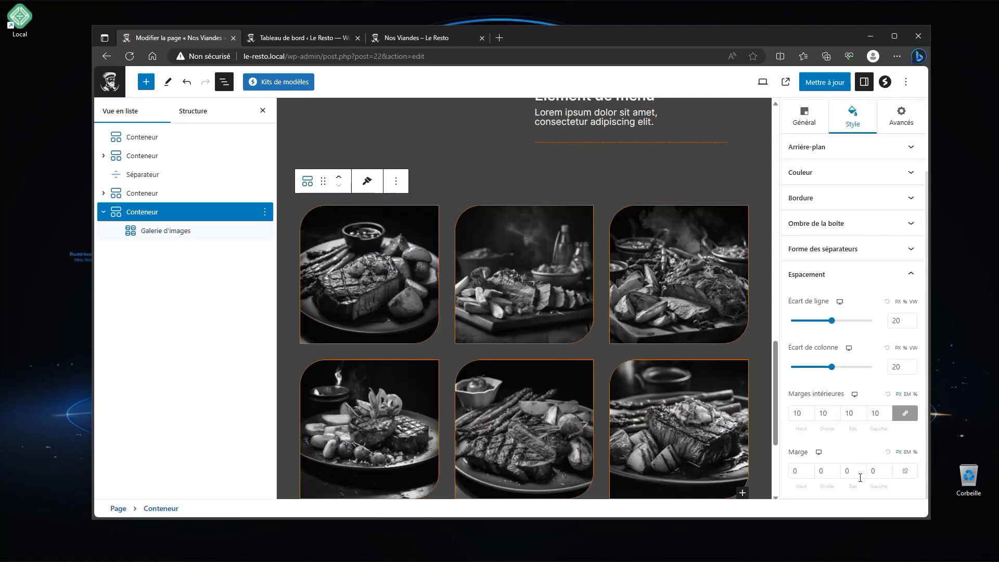
type("80")
left_click(807, 84)
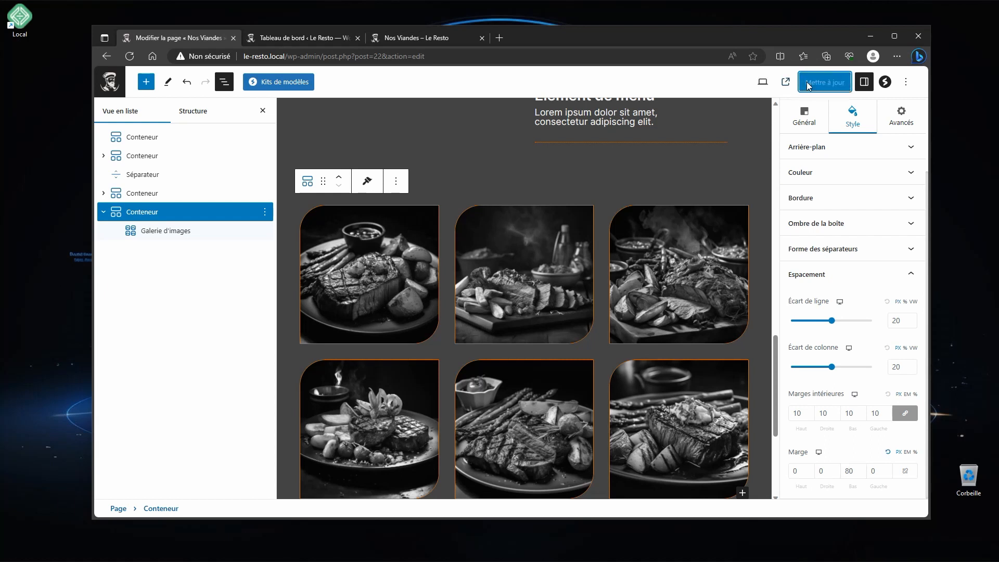
- Reload the live Nos Viandes page and examine the gallery's layout, borders and hover colour effect
left_click(394, 35)
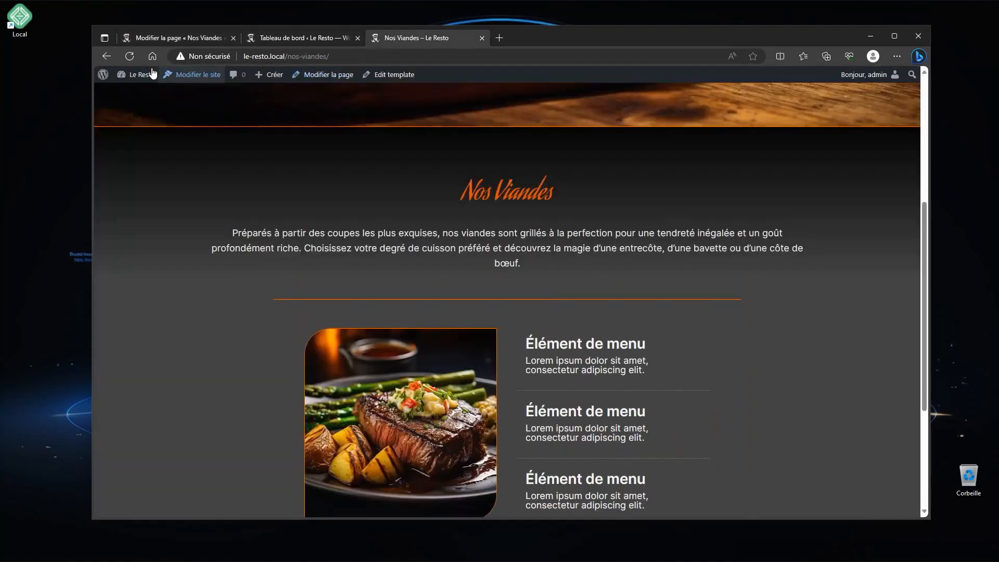
left_click(130, 56)
scroll(392, 159, "down", 10)
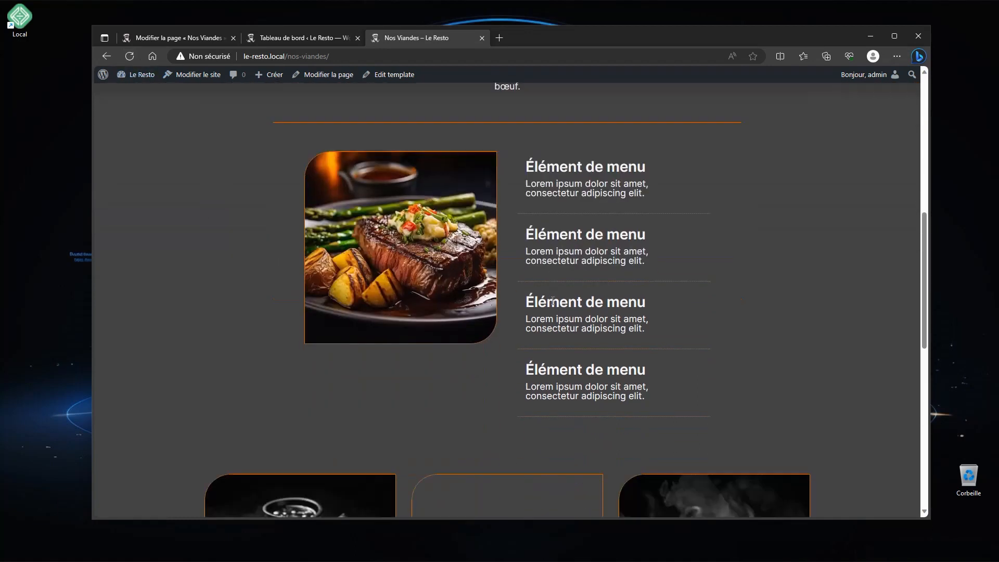
scroll(604, 288, "down", 1)
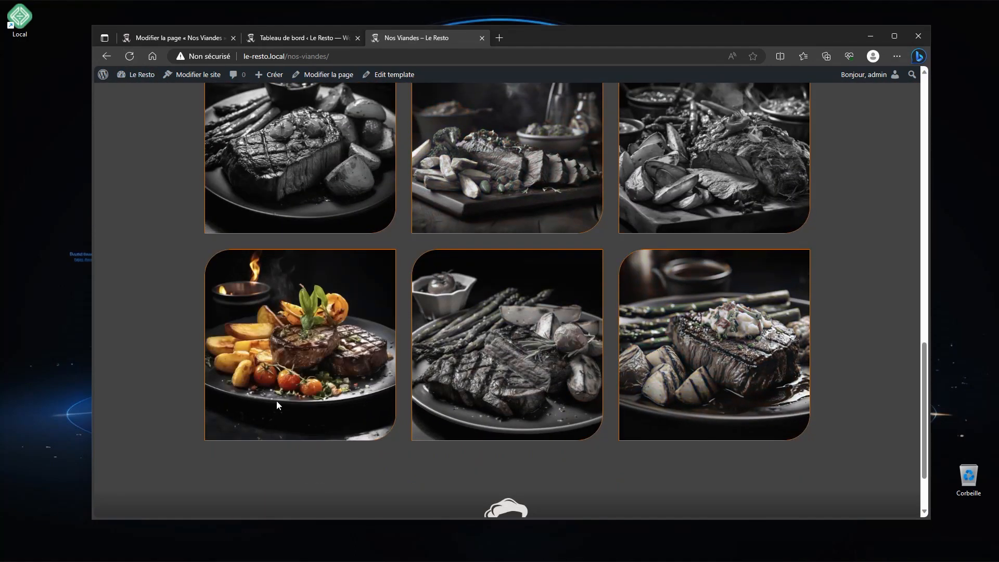
scroll(594, 345, "up", 6)
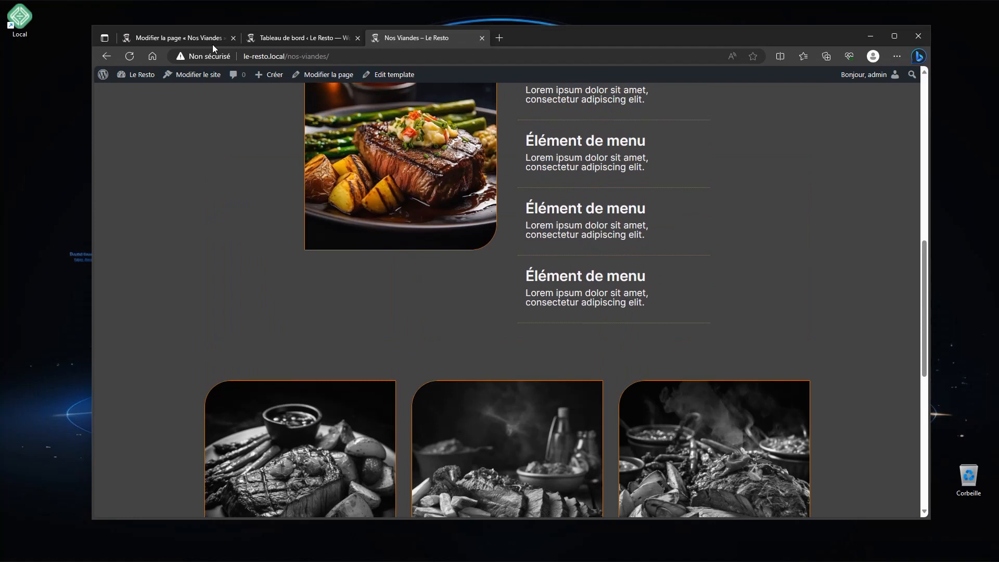
- Set the content box width of the gallery's container to 800 px and update the Nos Viandes page
left_click(186, 38)
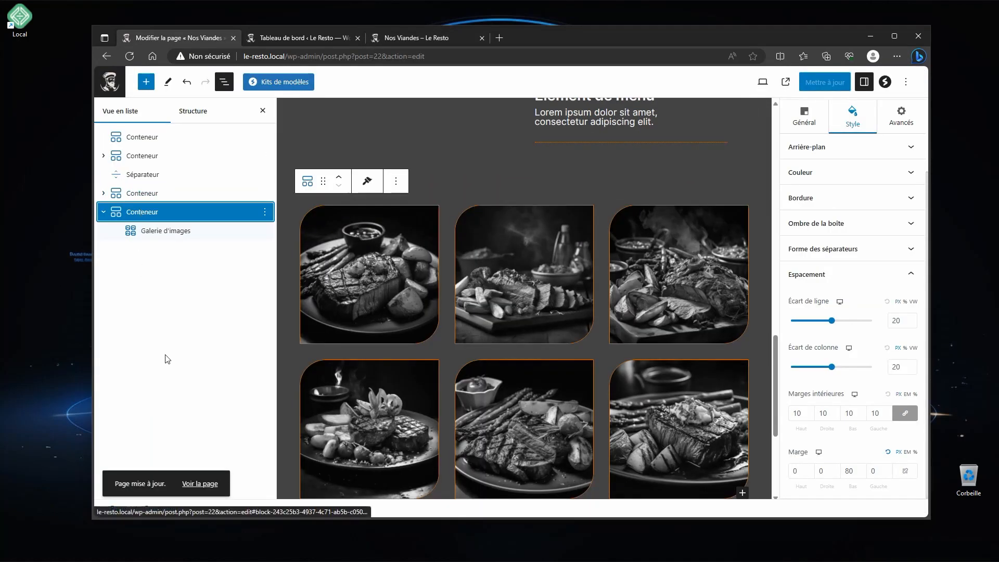
left_click(810, 130)
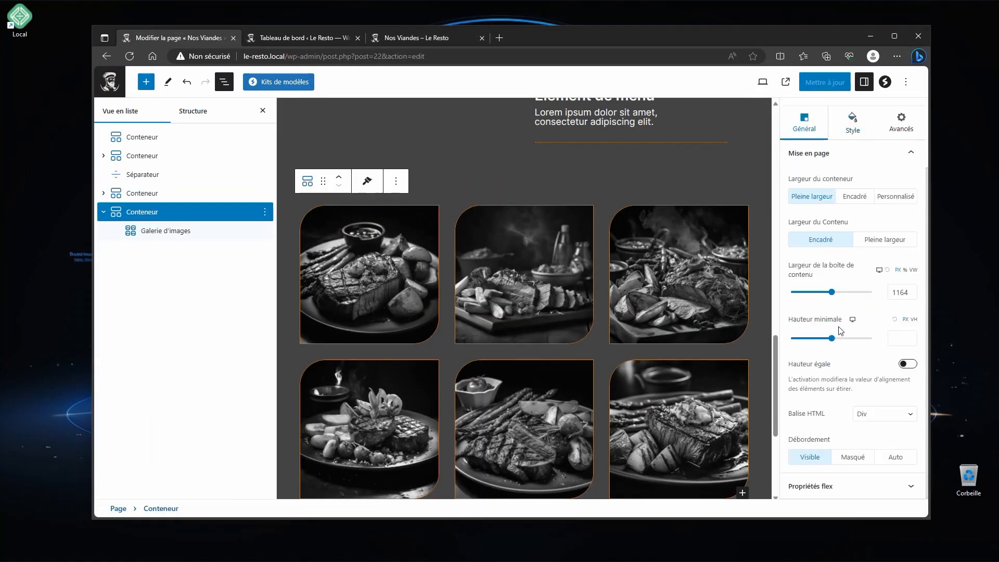
left_click_drag(907, 293, 880, 297)
type("800")
left_click(825, 82)
- Check the narrower gallery on the live Nos Viandes page at desktop width and at phone width
left_click(385, 38)
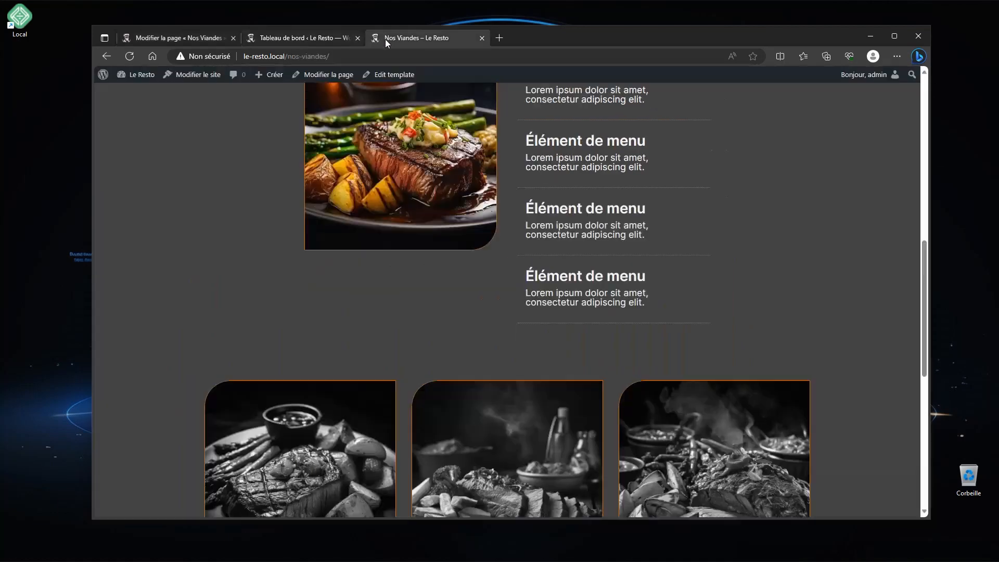
scroll(613, 237, "down", 4)
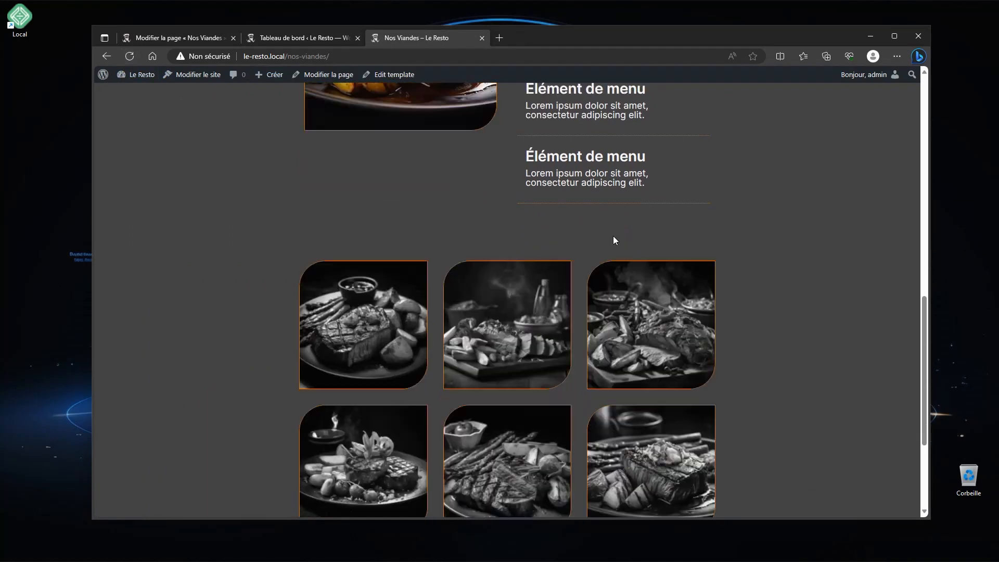
scroll(762, 294, "up", 5)
scroll(765, 290, "up", 5)
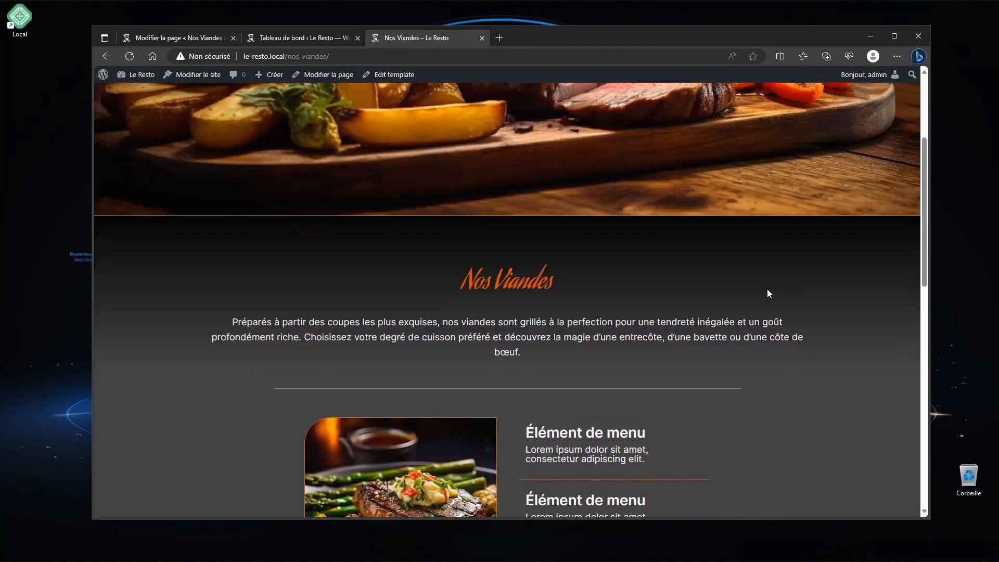
scroll(767, 289, "down", 2)
scroll(771, 361, "down", 3)
left_click_drag(930, 282, 352, 294)
scroll(254, 288, "down", 6)
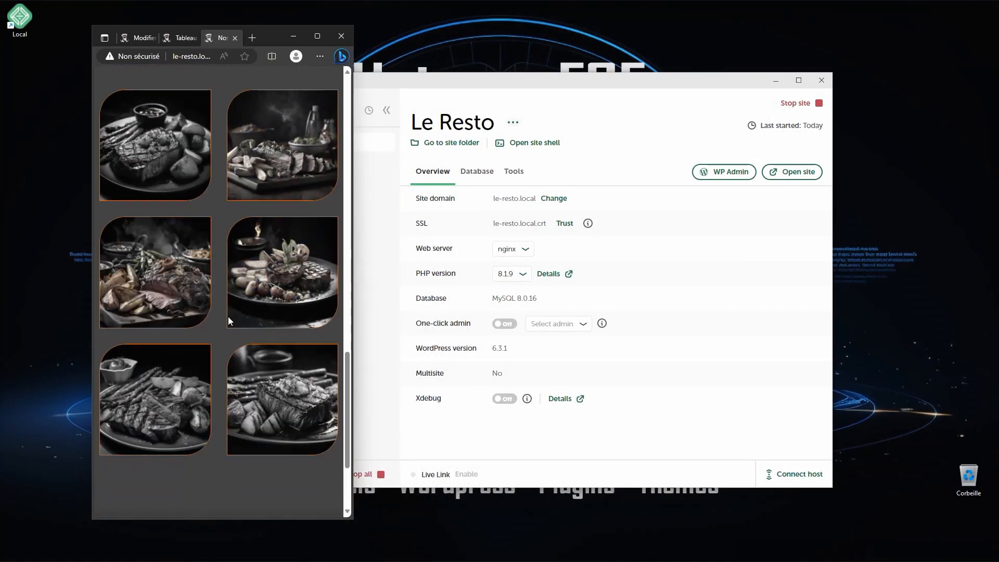
left_click_drag(352, 269, 921, 297)
- Set the image gallery to 2 columns for the tablet view in the page editor
left_click(139, 35)
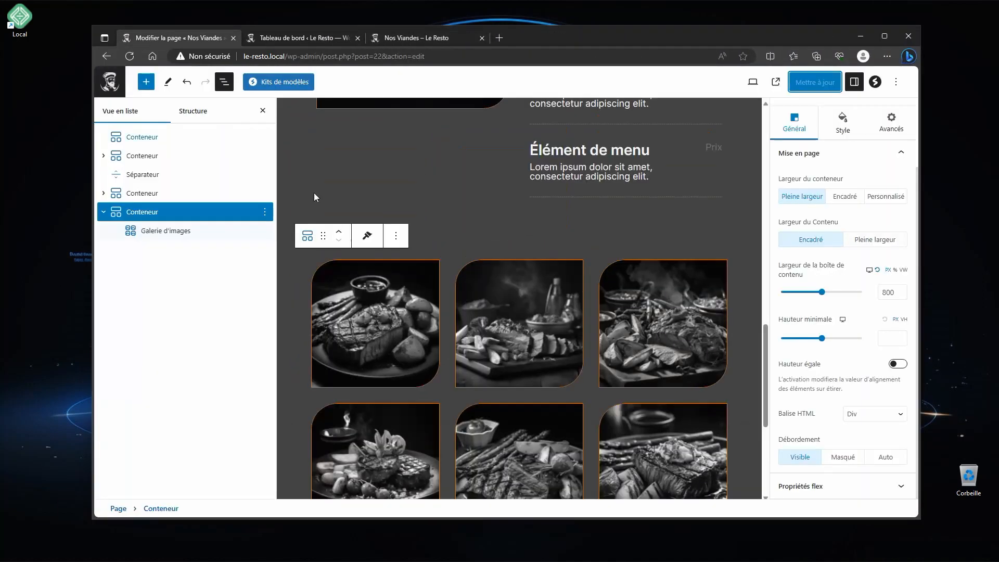
left_click(157, 237)
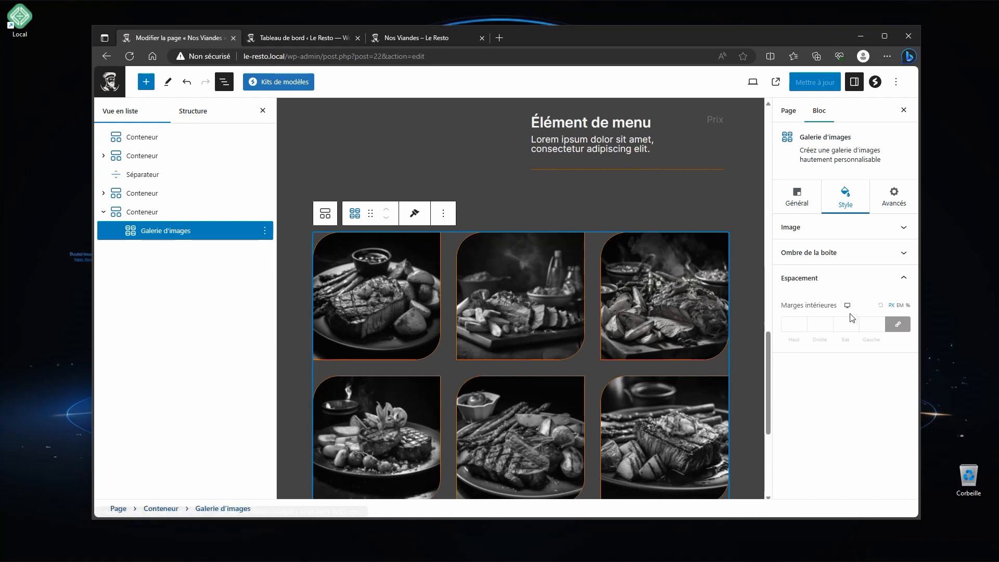
left_click(800, 204)
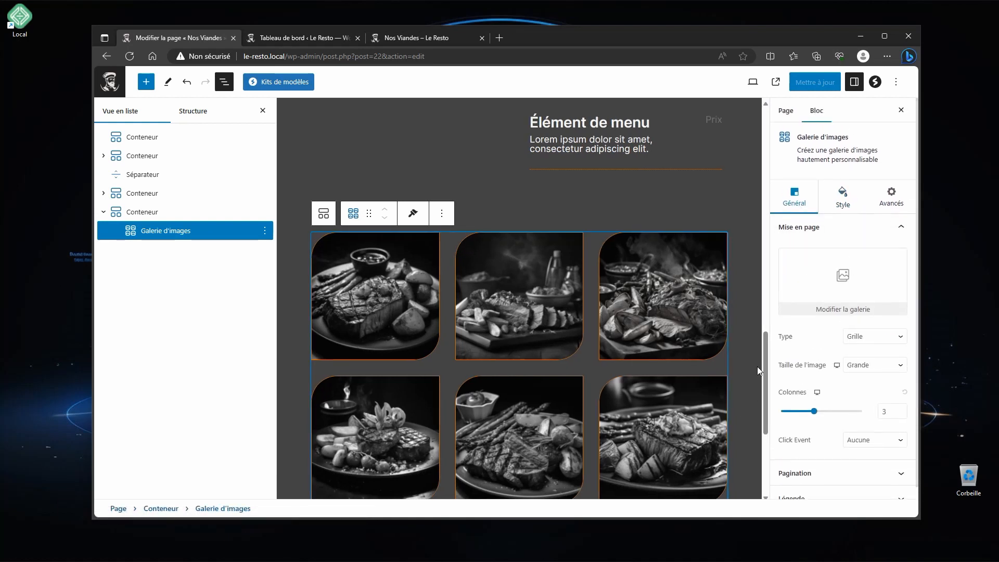
left_click(829, 394)
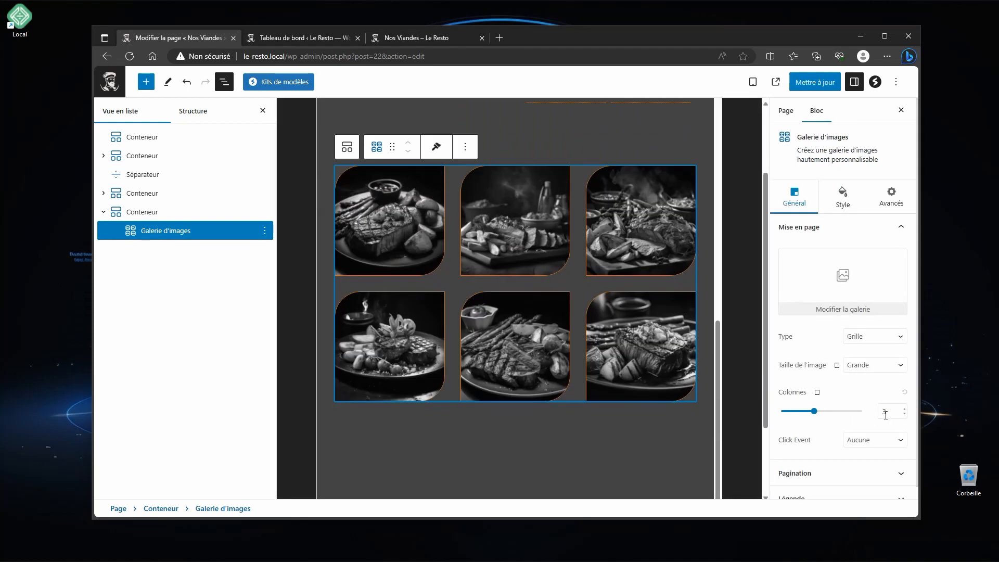
left_click(905, 415)
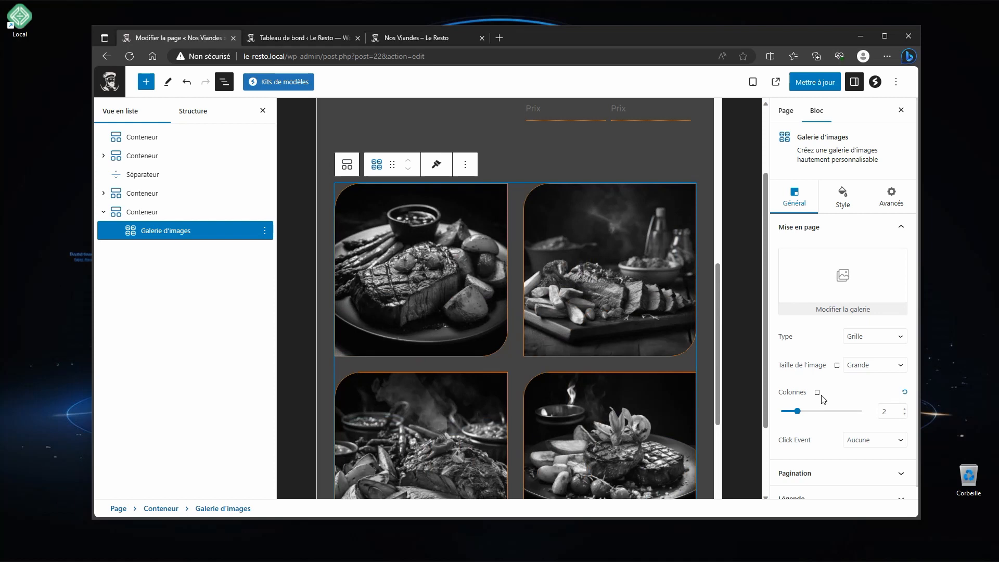
- Set the image gallery to 1 column for the mobile view, return to the desktop view and update the page
left_click(840, 393)
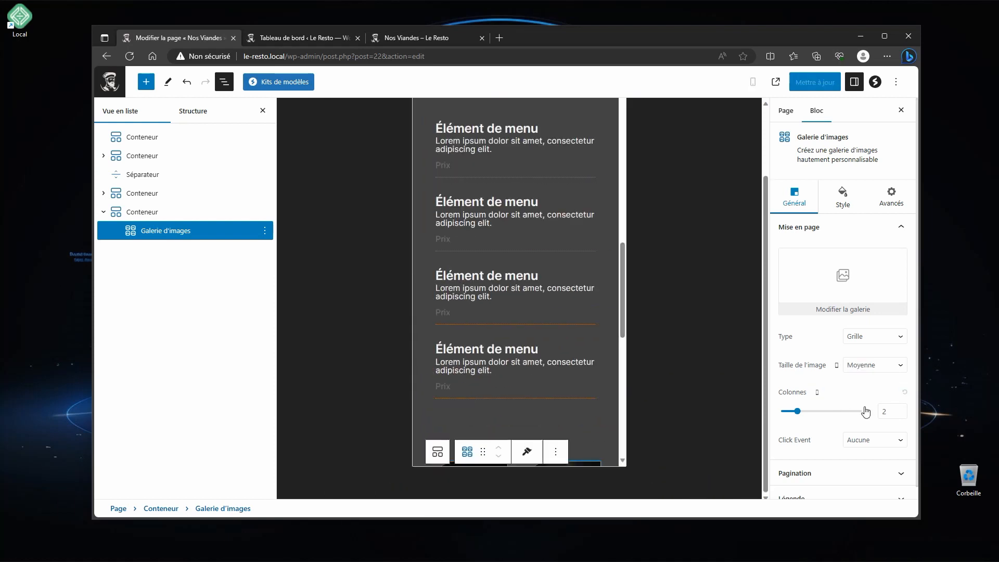
left_click(905, 415)
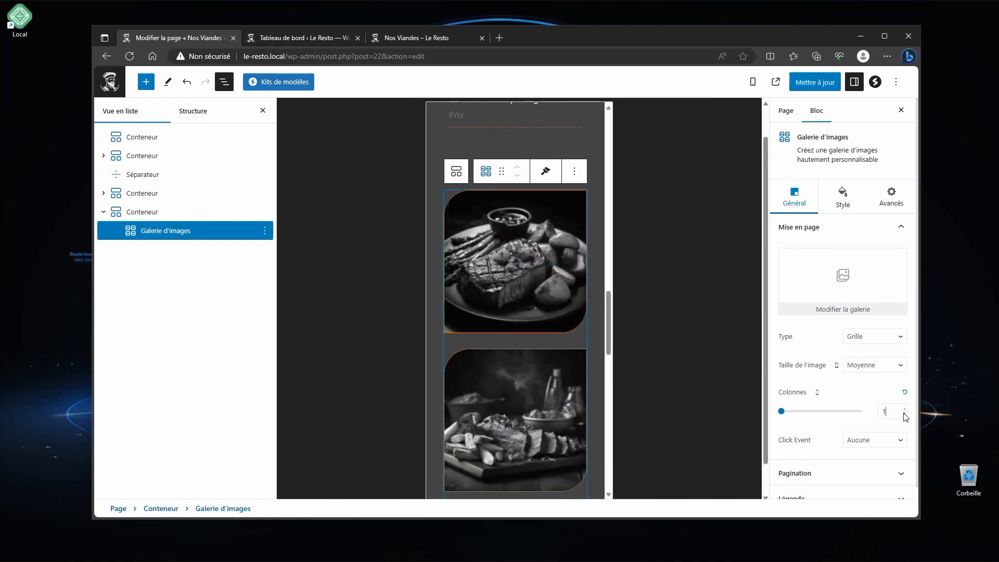
left_click(817, 393)
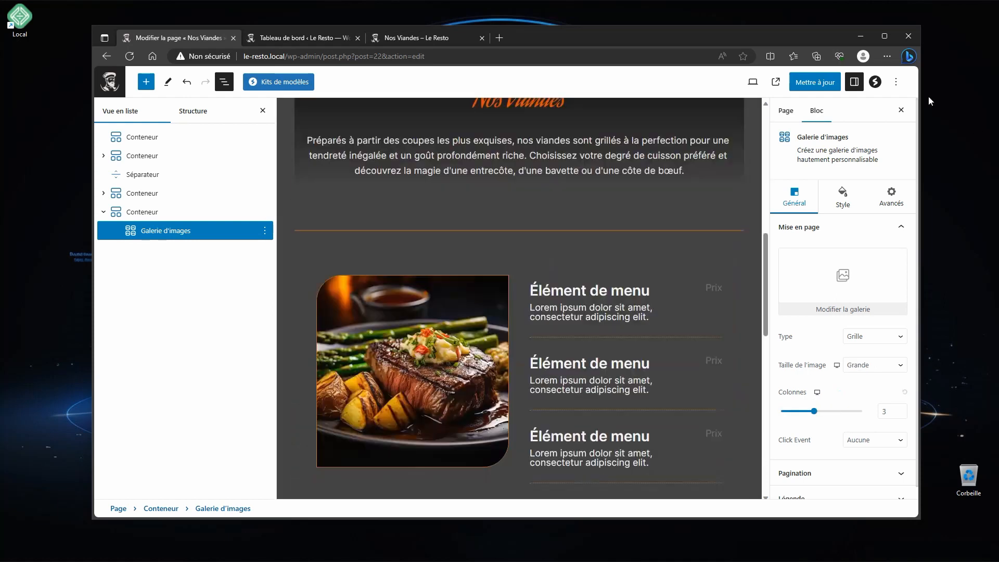
left_click(815, 83)
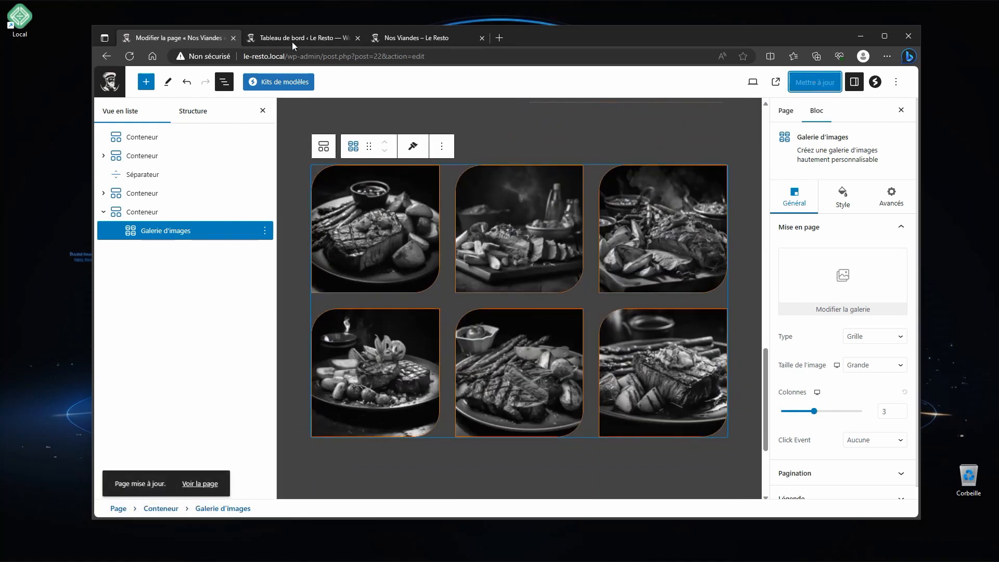
- Reload the live Nos Viandes page and check the gallery's column layout at phone width and at desktop width
left_click(389, 38)
left_click(130, 56)
left_click_drag(920, 263, 317, 260)
scroll(204, 237, "down", 10)
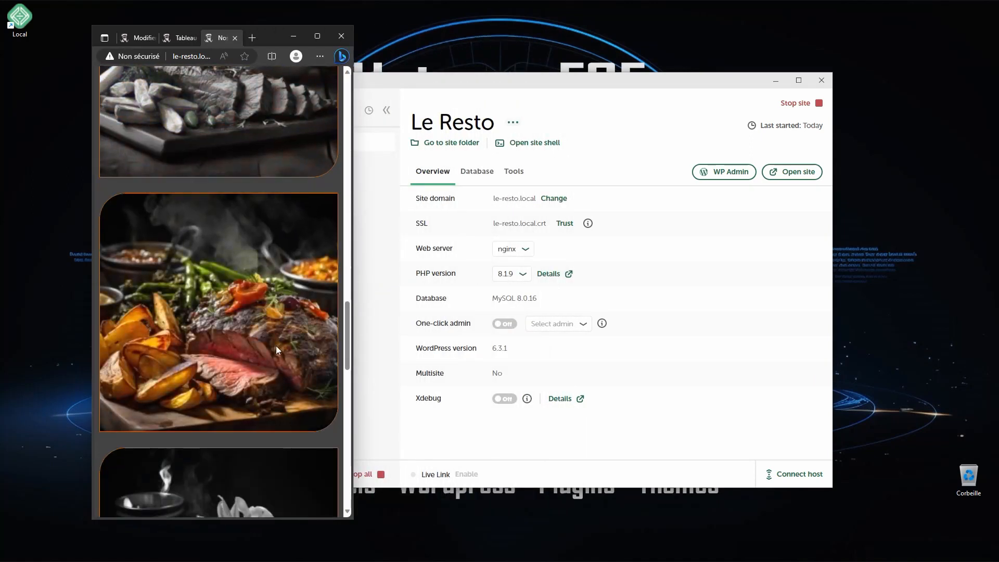
left_click_drag(353, 318, 934, 317)
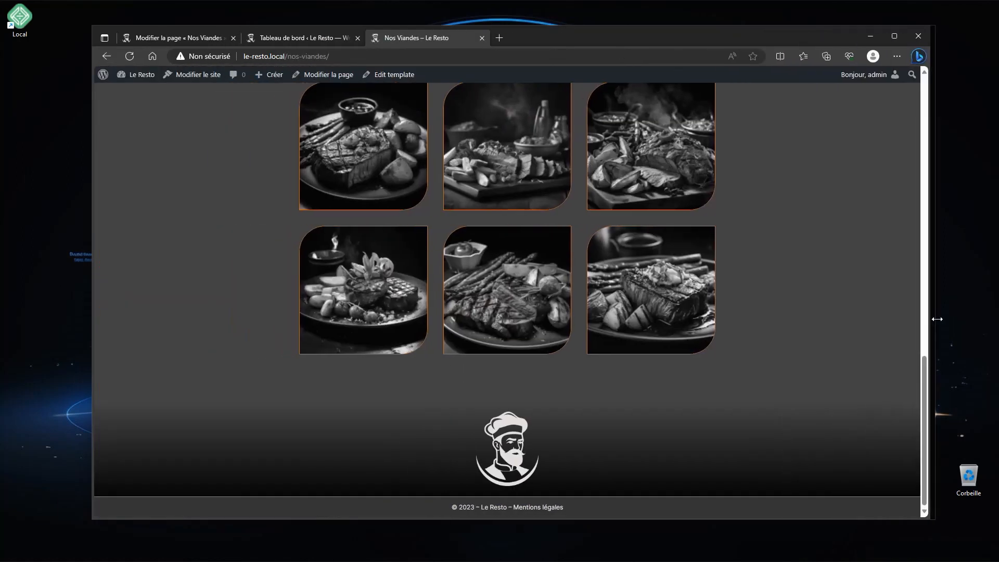
scroll(656, 285, "up", 10)
scroll(658, 285, "up", 3)
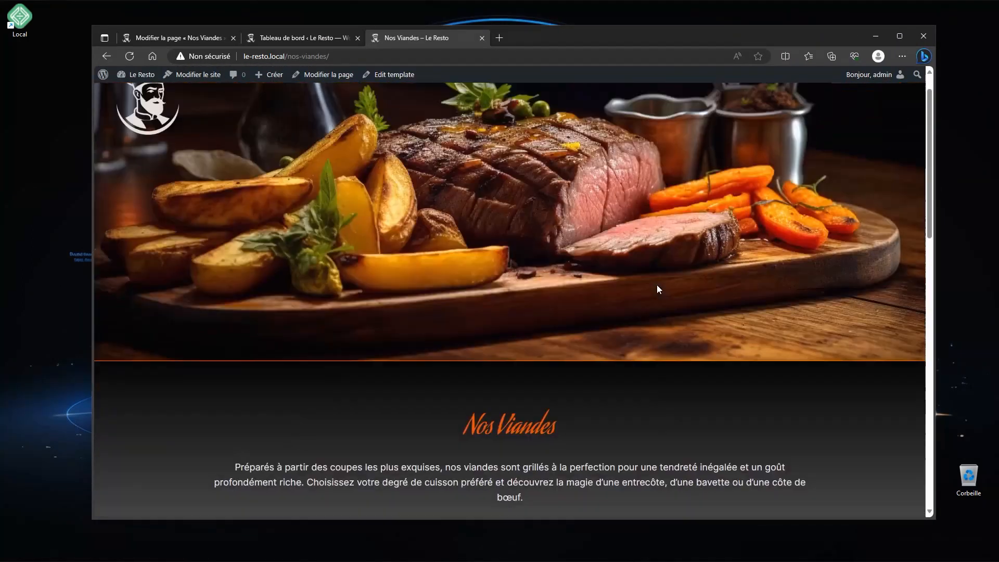
- Review the whole Nos Viandes page in the editor and live, from the header image through the price list to the gallery
left_click(189, 40)
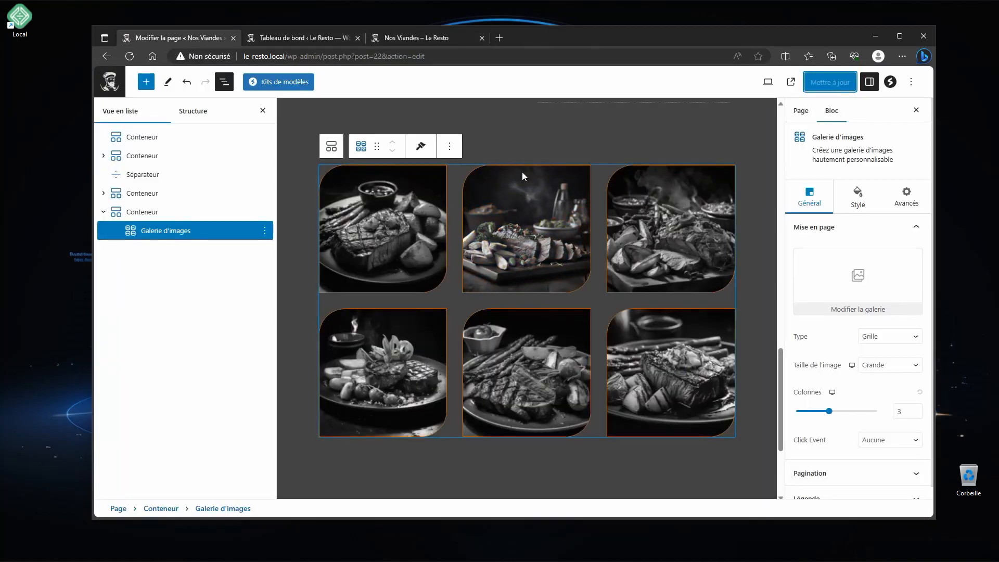
scroll(560, 208, "down", 1)
scroll(560, 208, "up", 13)
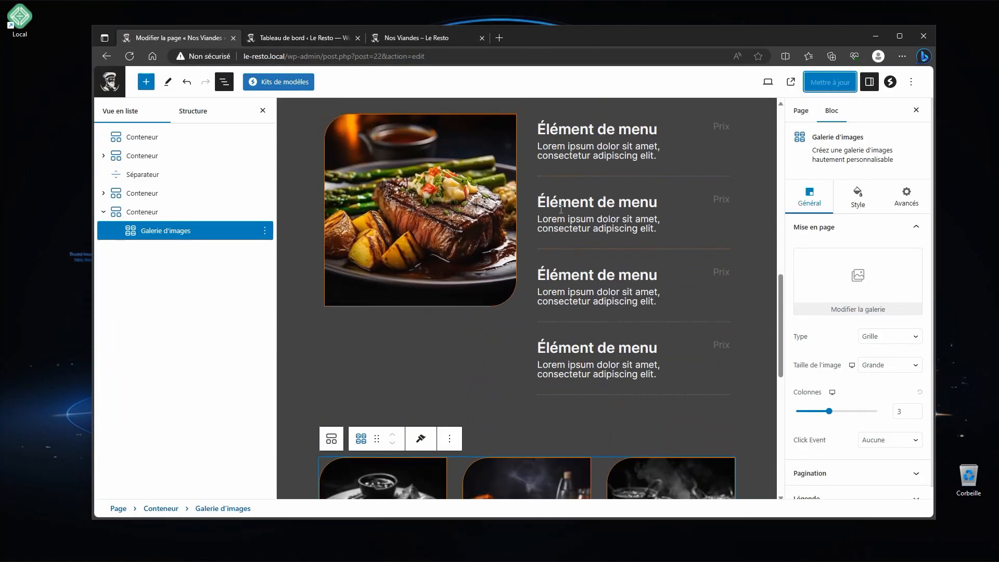
left_click(452, 37)
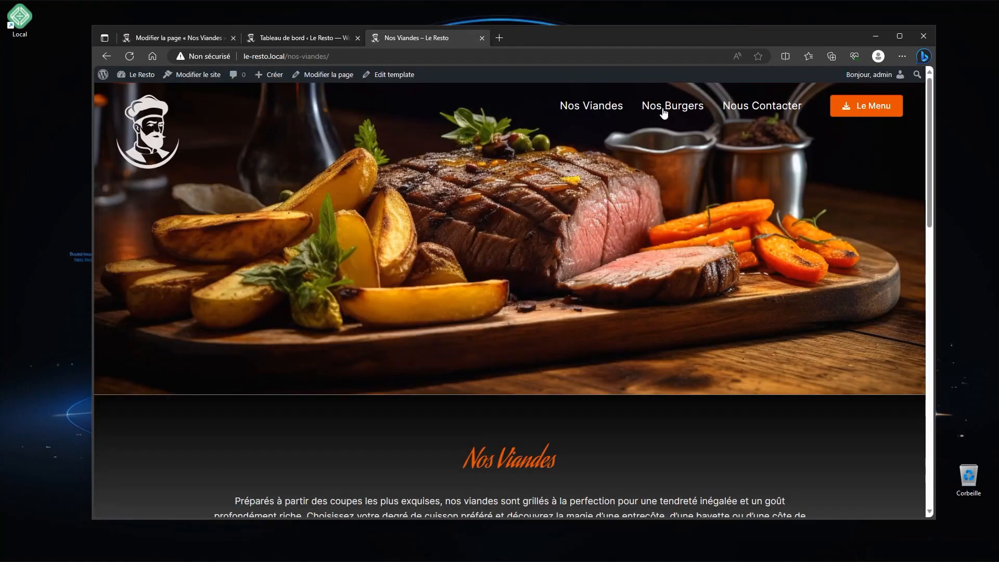
scroll(664, 335, "down", 5)
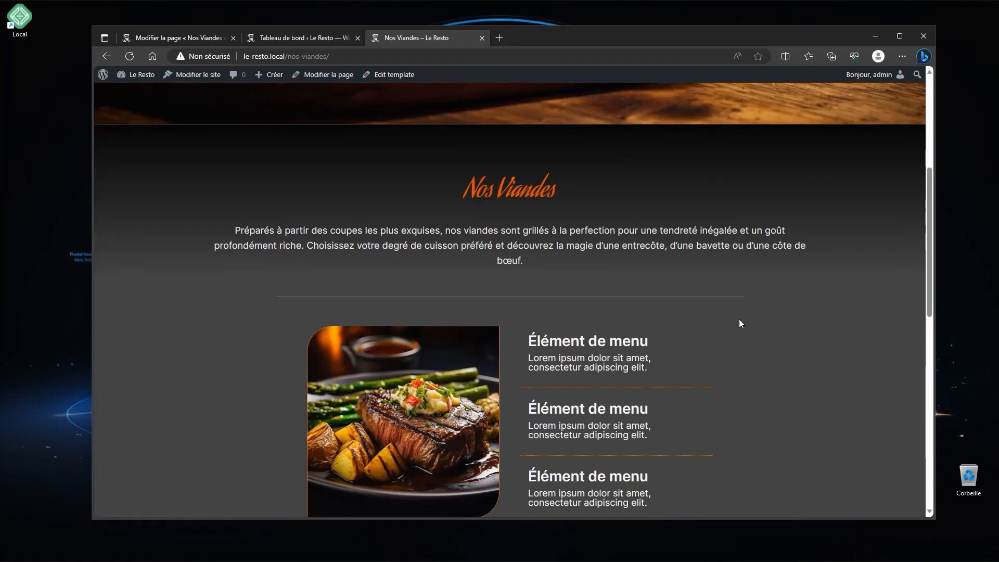
scroll(741, 323, "down", 4)
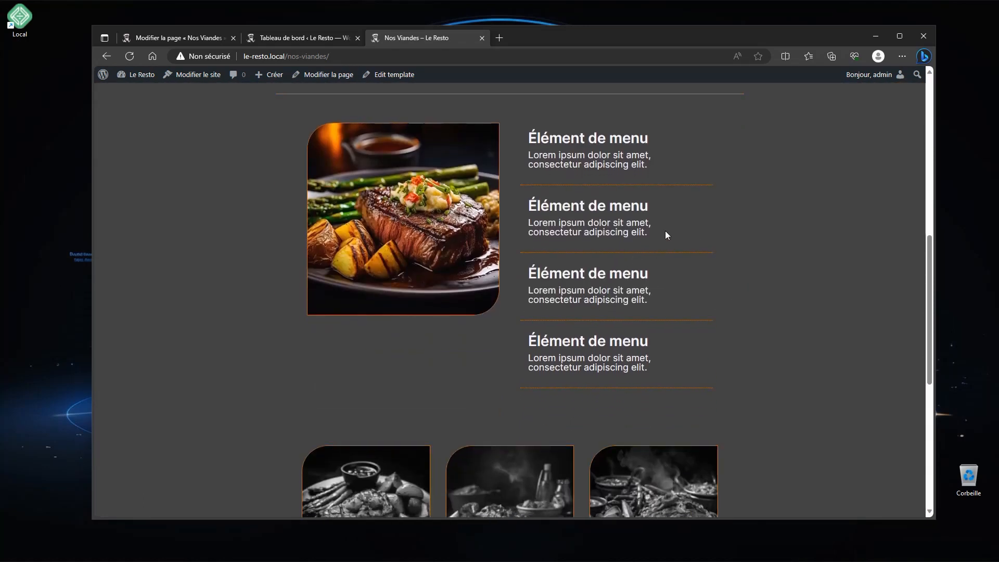
scroll(665, 235, "down", 5)
scroll(640, 250, "up", 5)
scroll(654, 367, "up", 4)
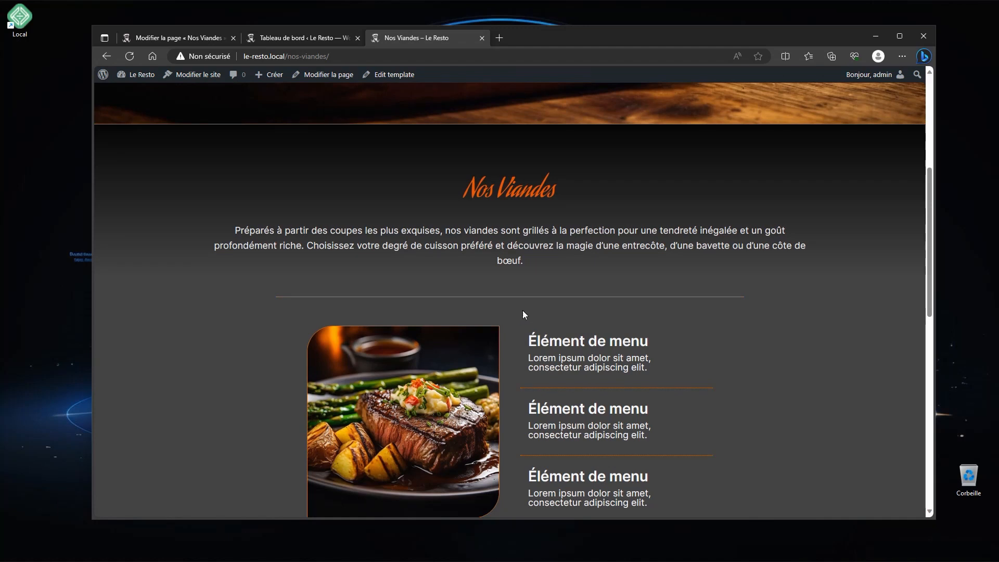
scroll(522, 310, "up", 5)
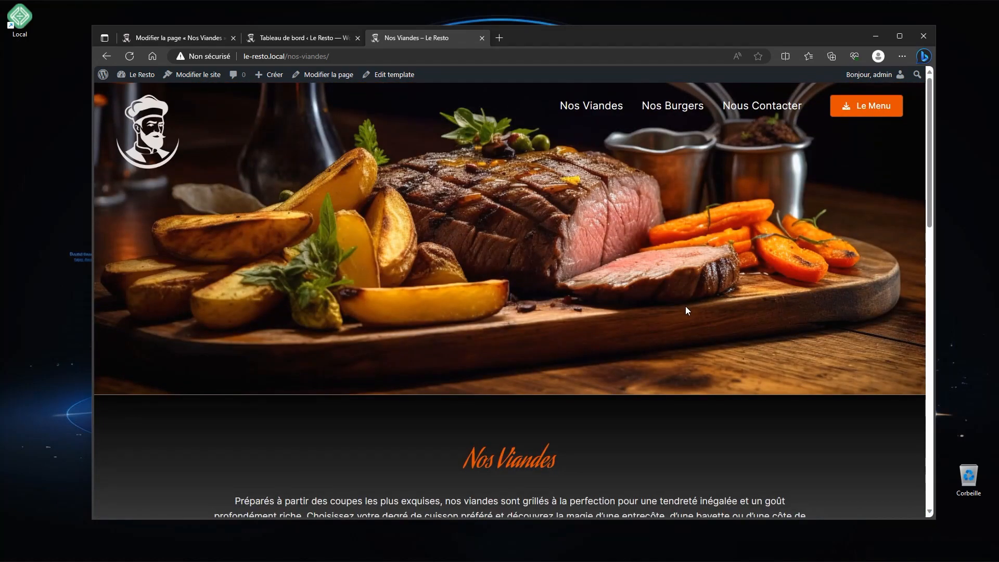